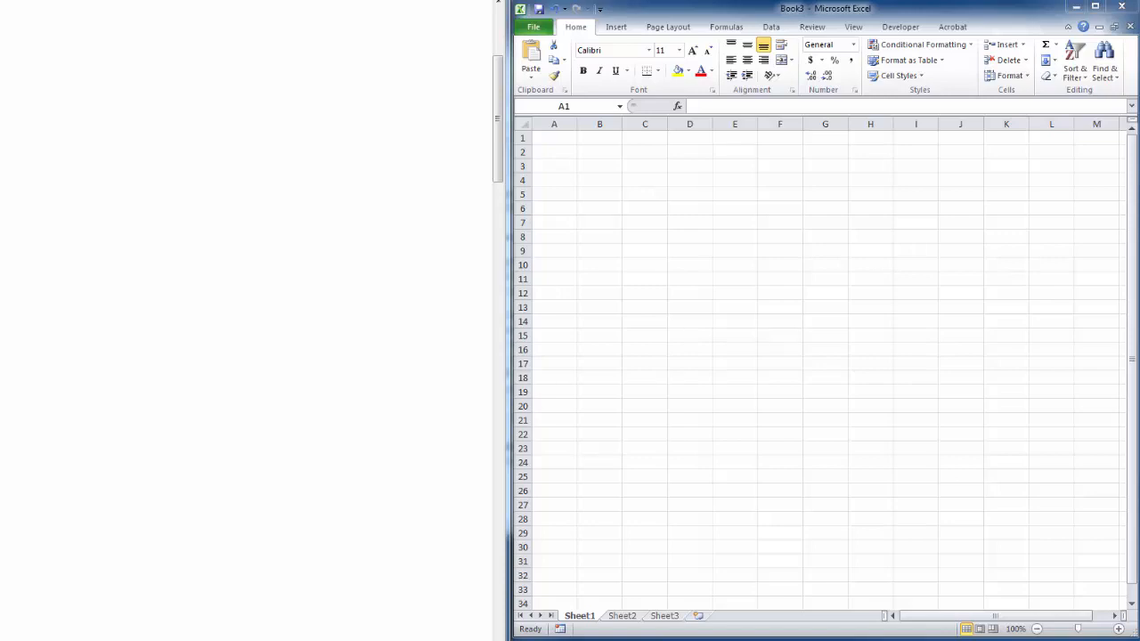
Step: Enter the heading "Wavelength (nm)" in cell A1 and fit column A's width to it
left_click(569, 136)
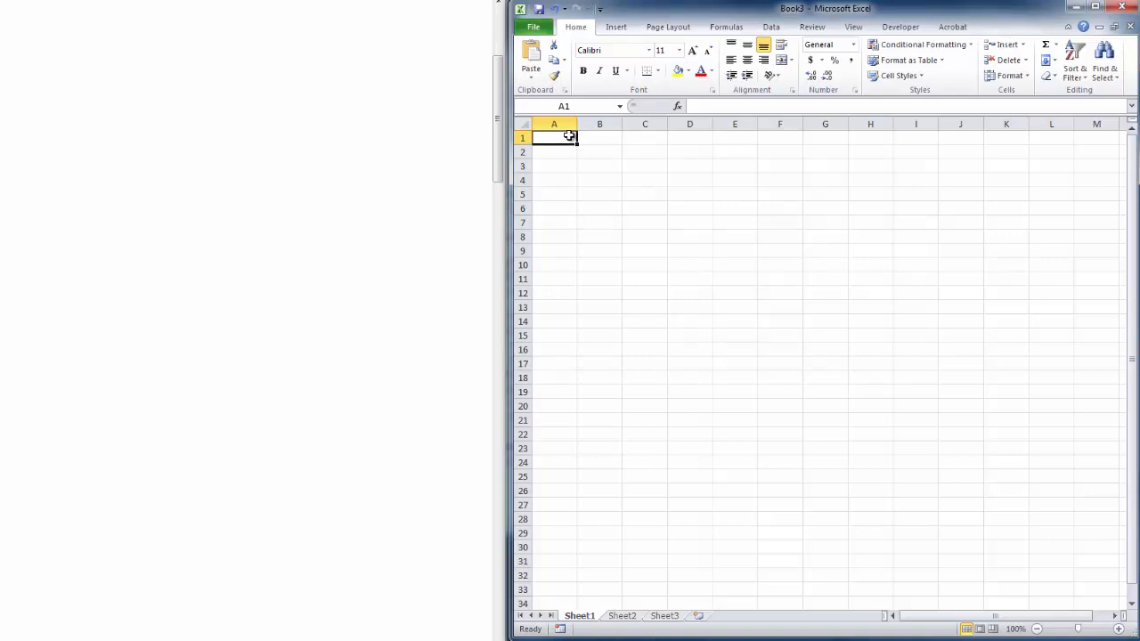
type("Wavelength ")
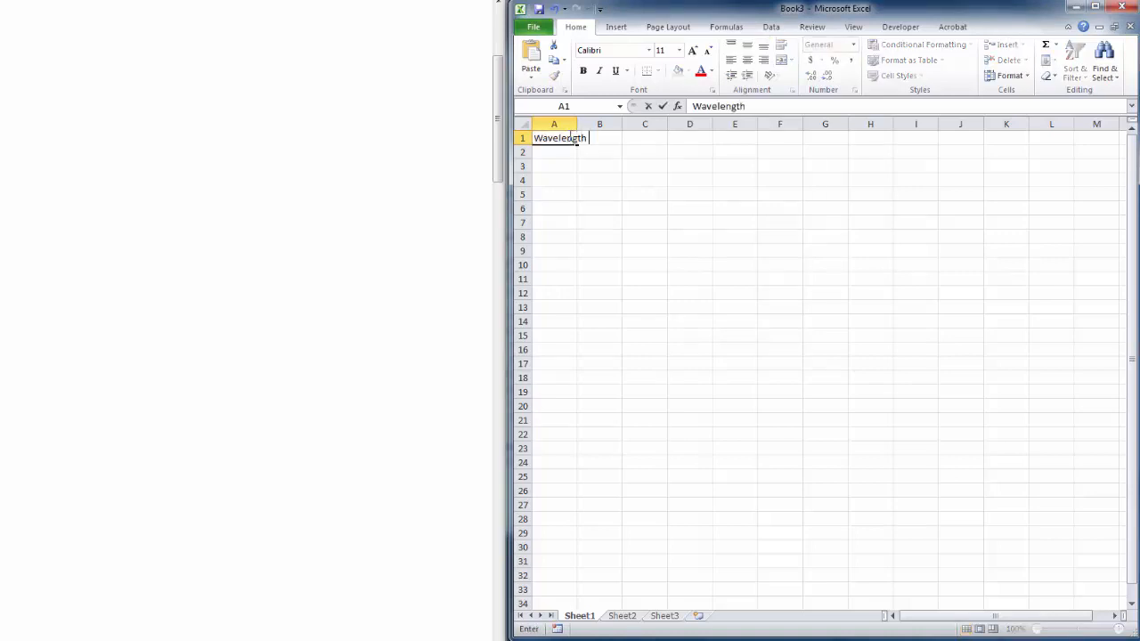
type("(nm)")
key("Return")
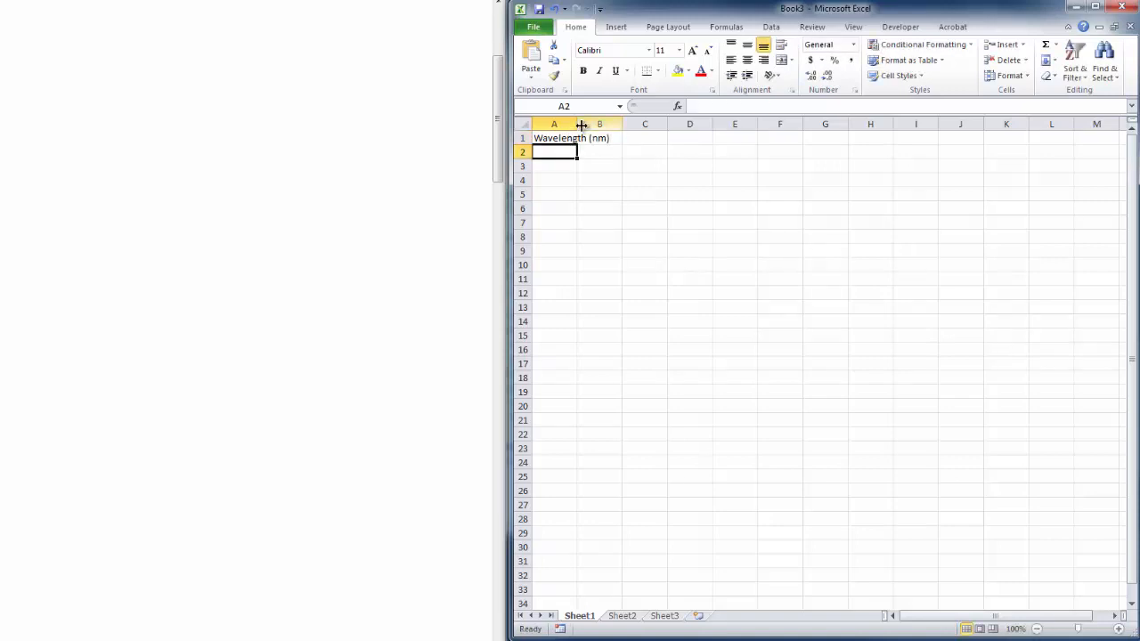
double_click(578, 125)
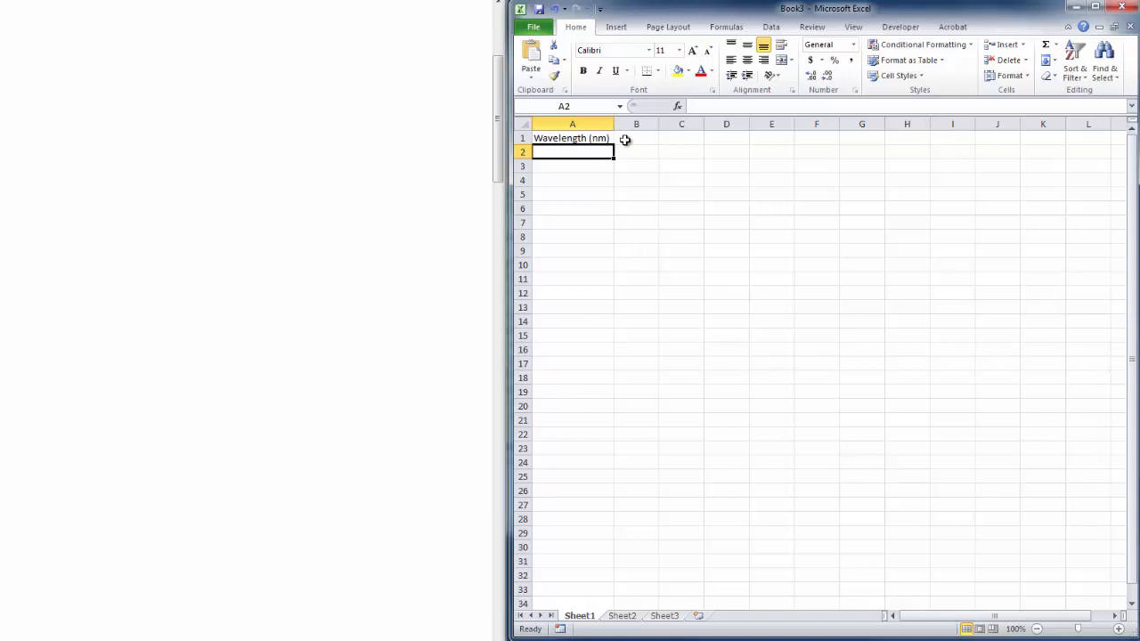
Step: Fill A2 to A10 with wavelengths from 200 to 1000 in increments of 100, extending the series from the first two values
type("200")
key("Return")
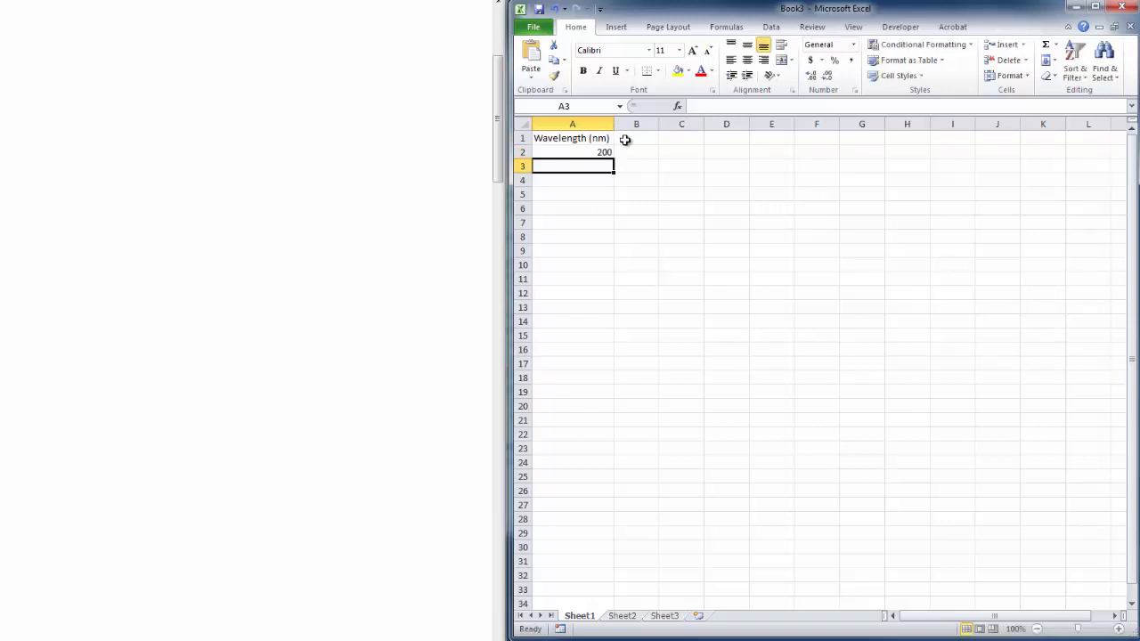
type("300")
key("Return")
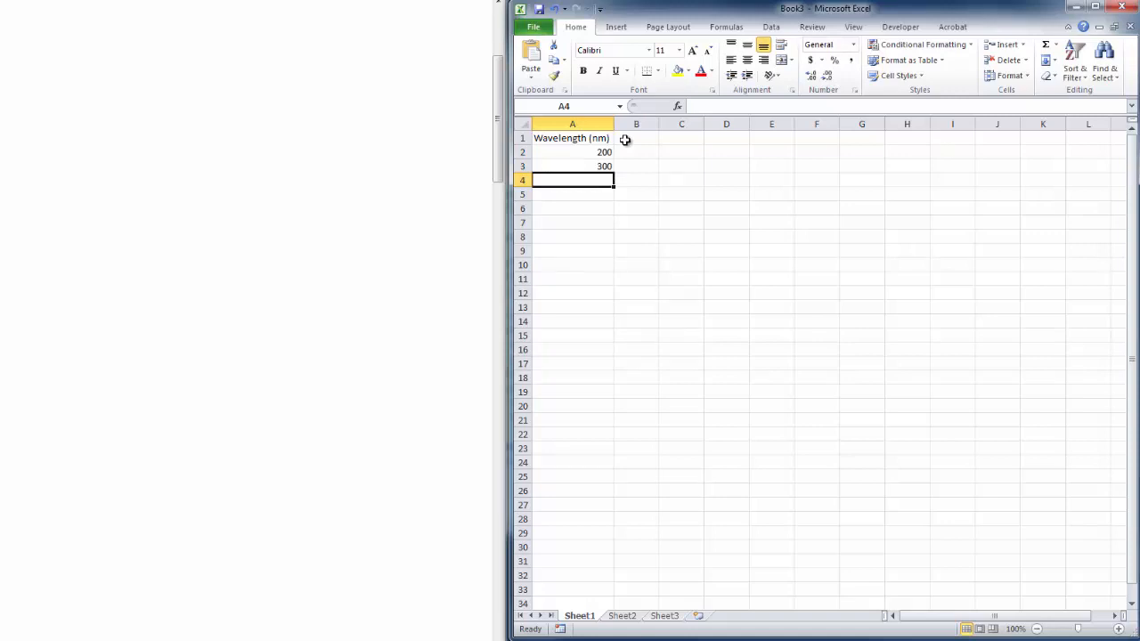
type("400")
key("Return")
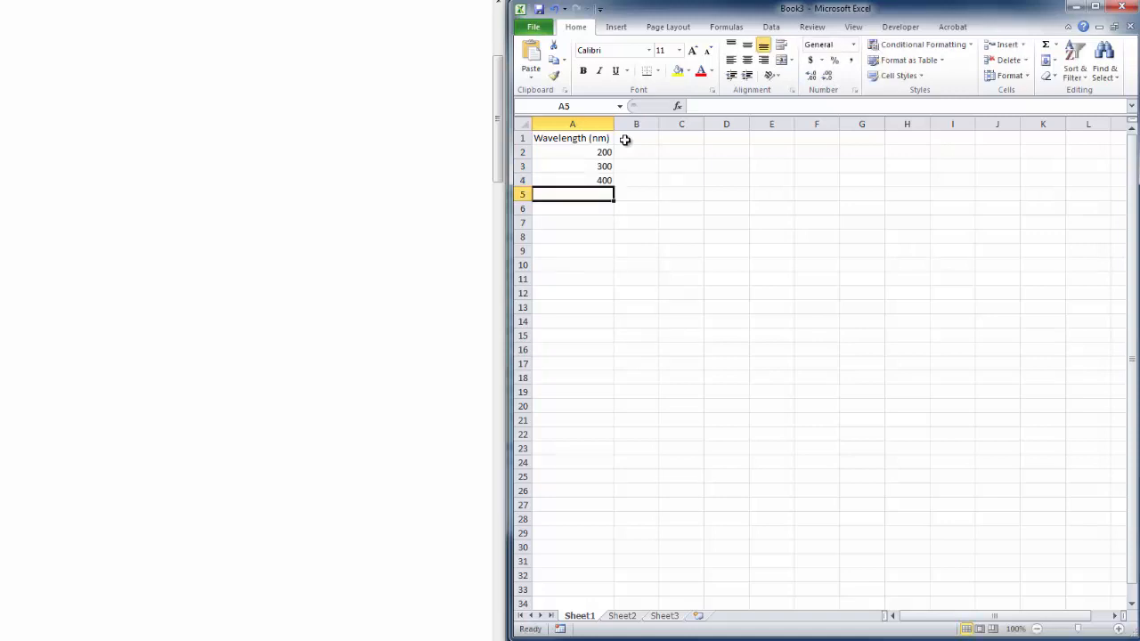
left_click_drag(591, 150, 593, 167)
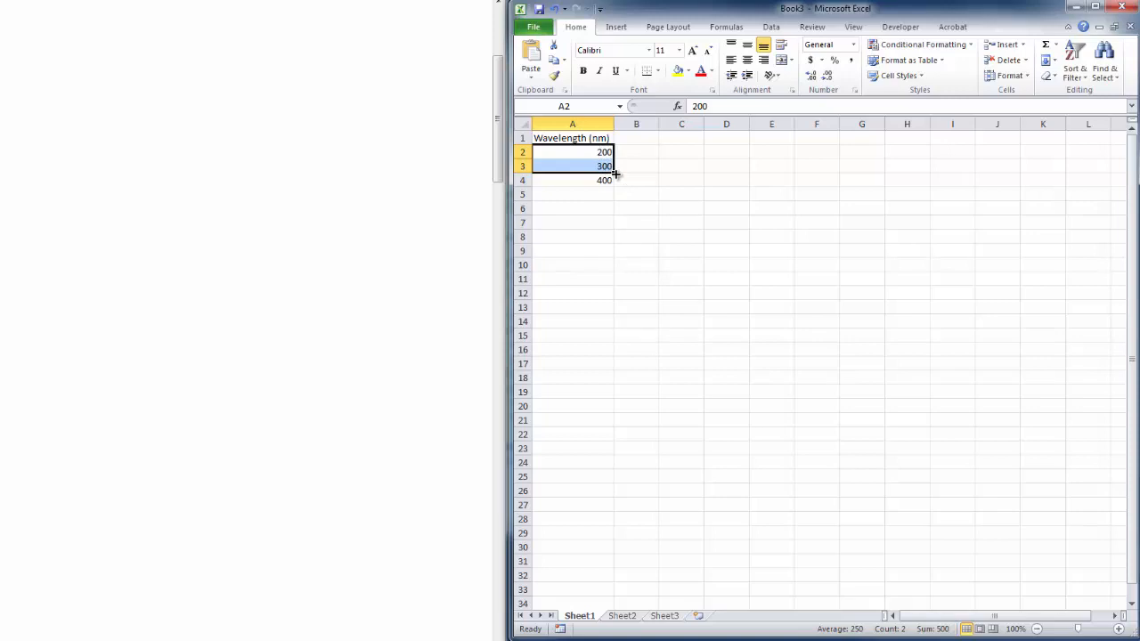
left_click_drag(614, 175, 611, 267)
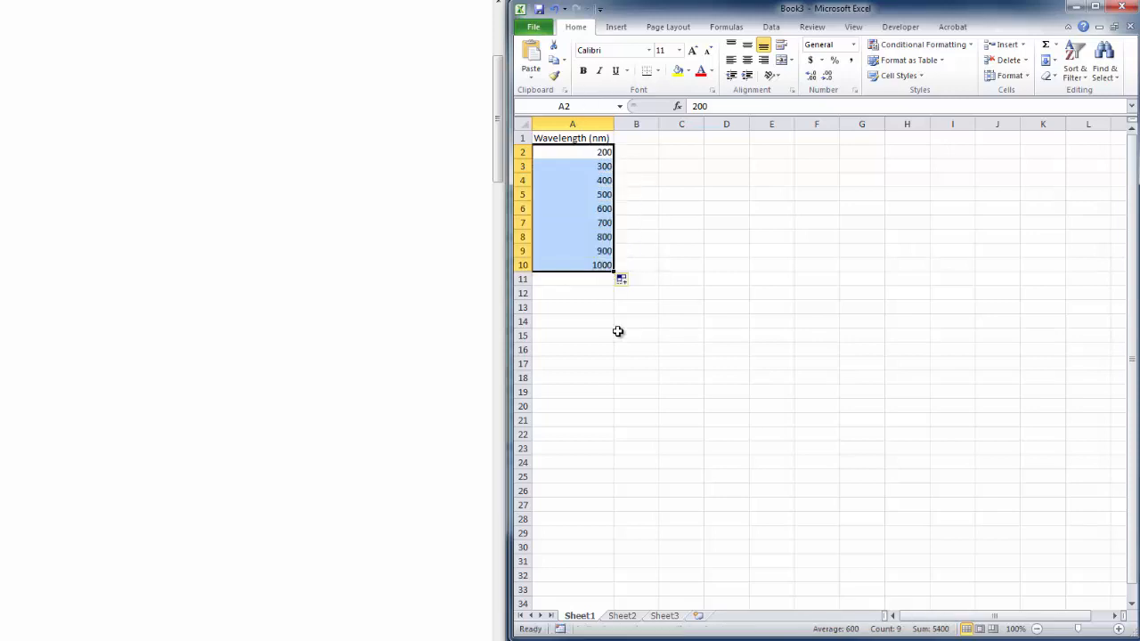
Step: Switch to the blank writing page and handwrite c = λν with the rearranged form ν = c/λ below it
left_click(634, 139)
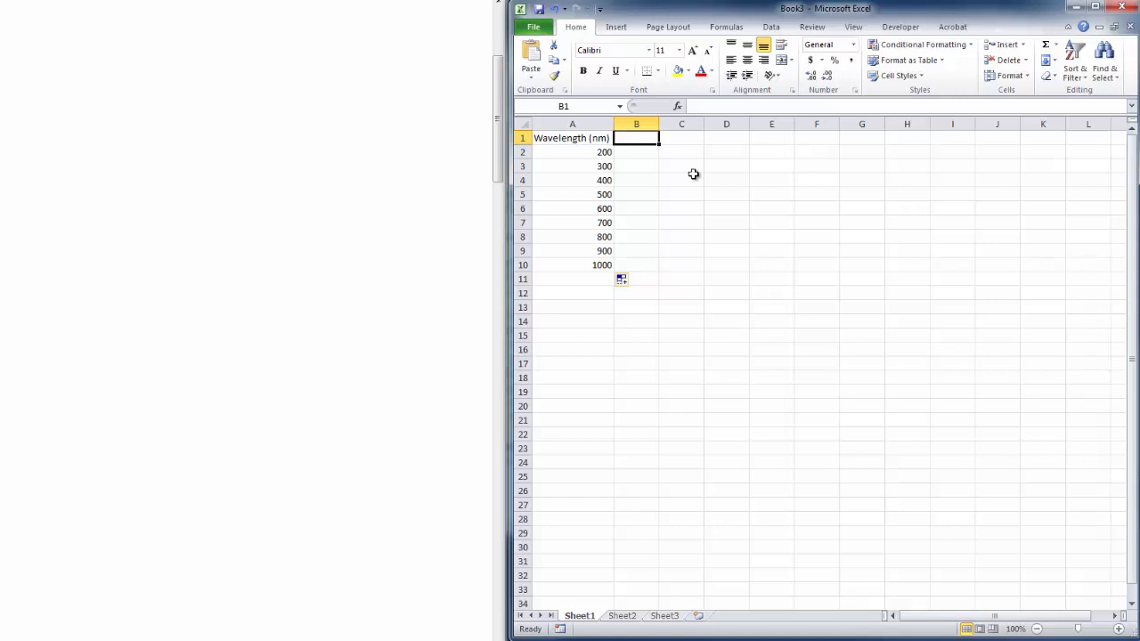
key("alt+Tab")
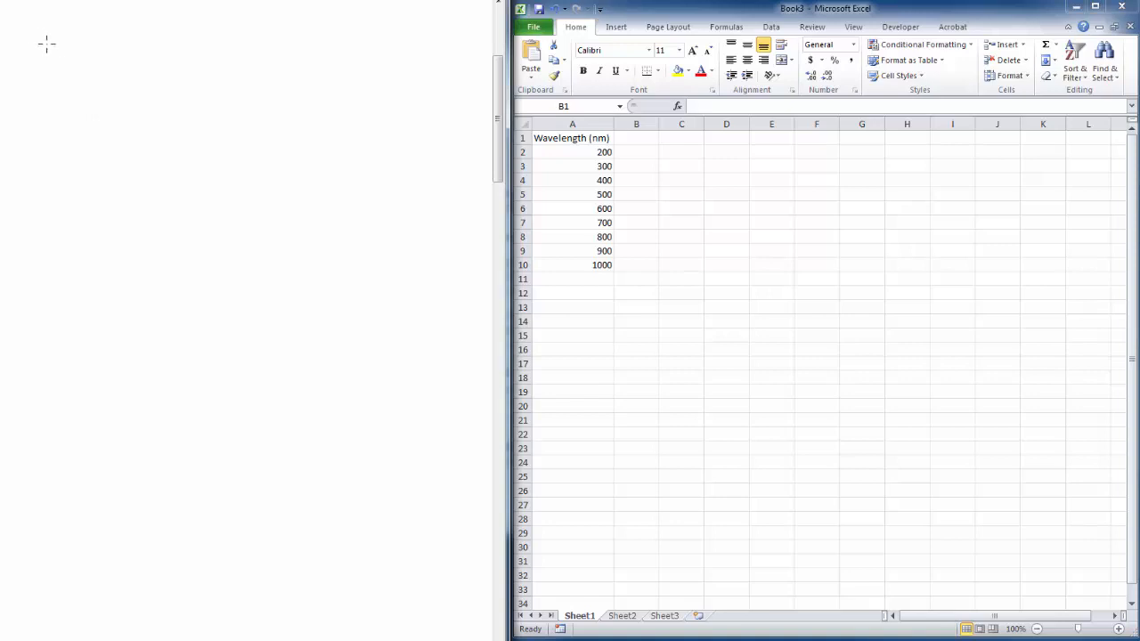
mouse_move(36, 24)
left_mouse_down()
mouse_move(21, 34)
mouse_move(37, 40)
left_mouse_up()
mouse_move(47, 28)
left_mouse_down()
mouse_move(95, 40)
mouse_move(75, 41)
mouse_move(123, 29)
left_mouse_up()
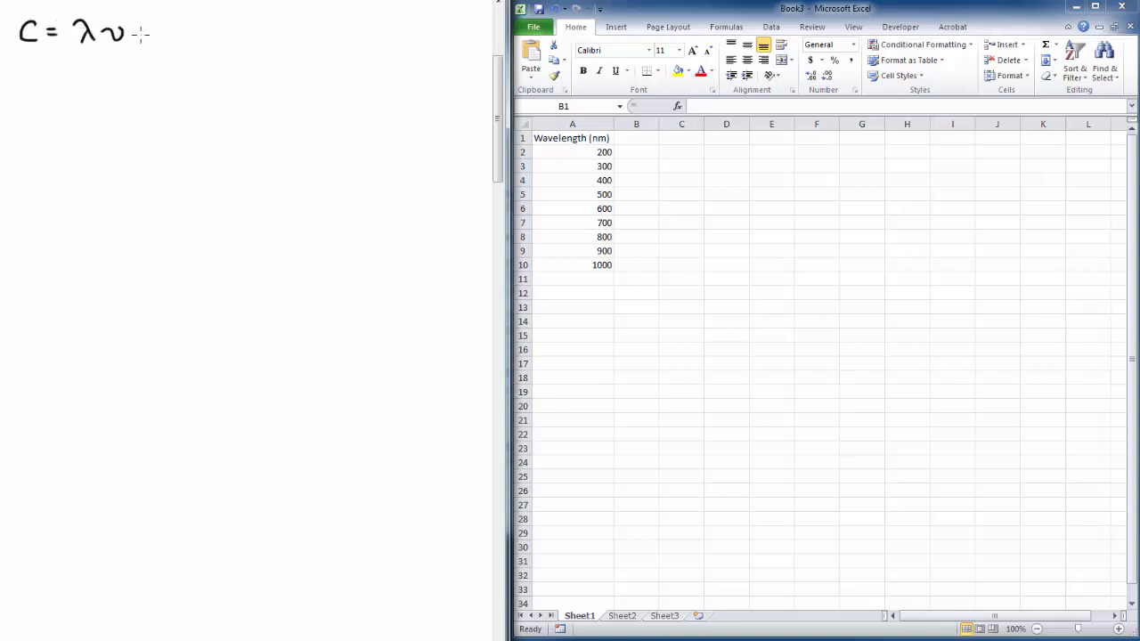
left_click_drag(55, 77, 94, 88)
mouse_move(138, 75)
left_mouse_down()
mouse_move(125, 82)
mouse_move(140, 88)
left_mouse_up()
mouse_move(120, 93)
left_mouse_down()
mouse_move(144, 94)
mouse_move(142, 119)
mouse_move(125, 120)
left_mouse_up()
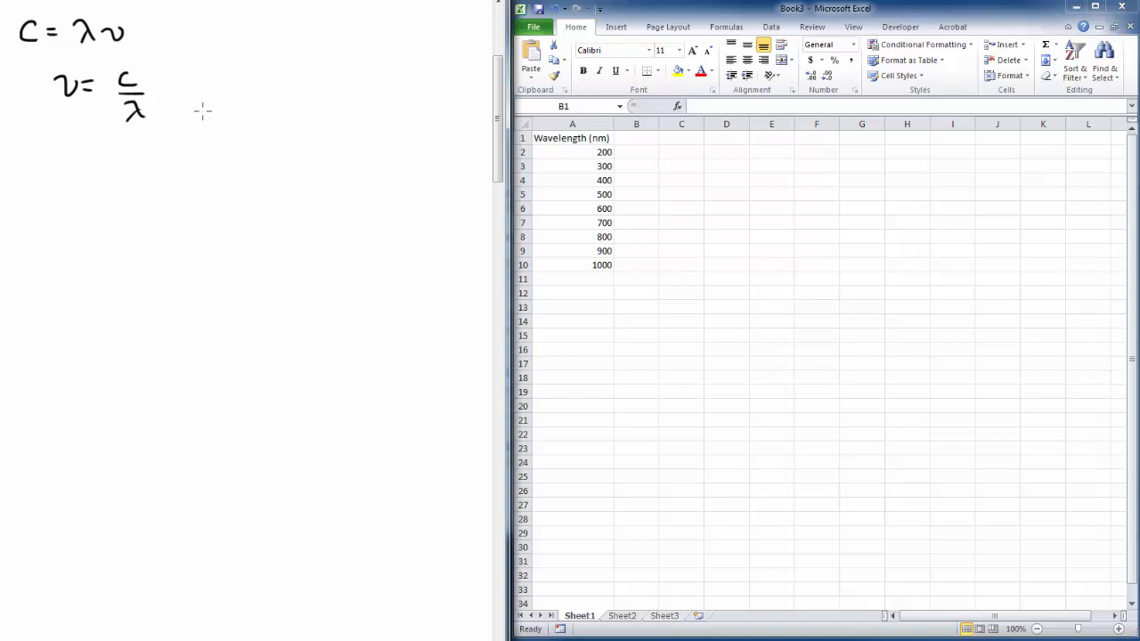
Step: Back in the Excel sheet, enter the heading "Frequency (Hz)" in cell B1 and fit column B's width to it
left_click(649, 138)
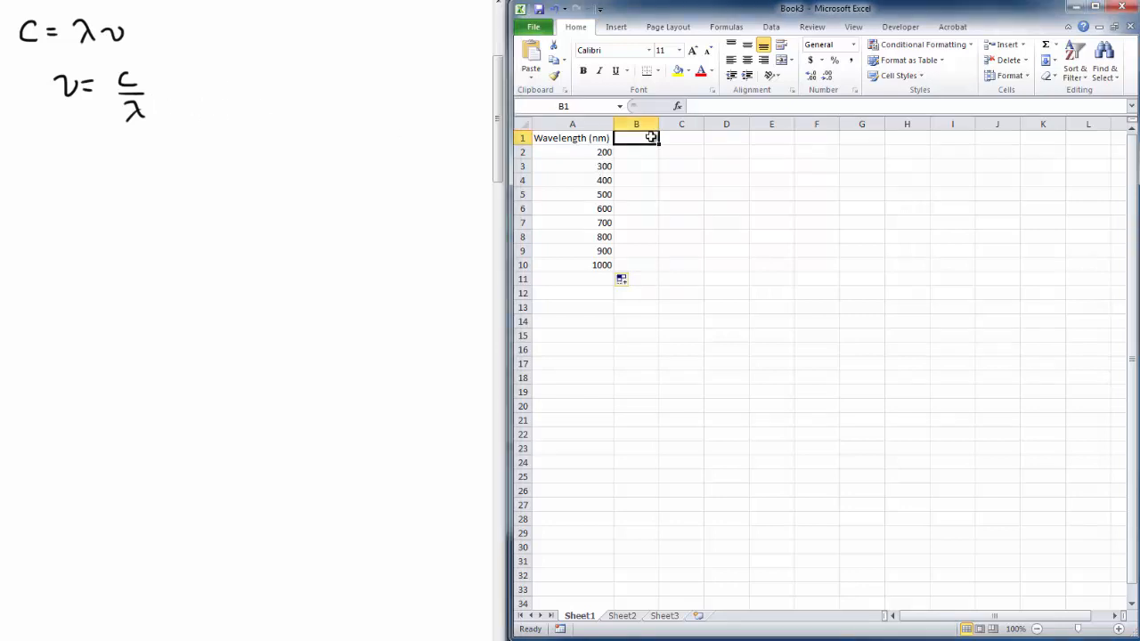
type("Frequency")
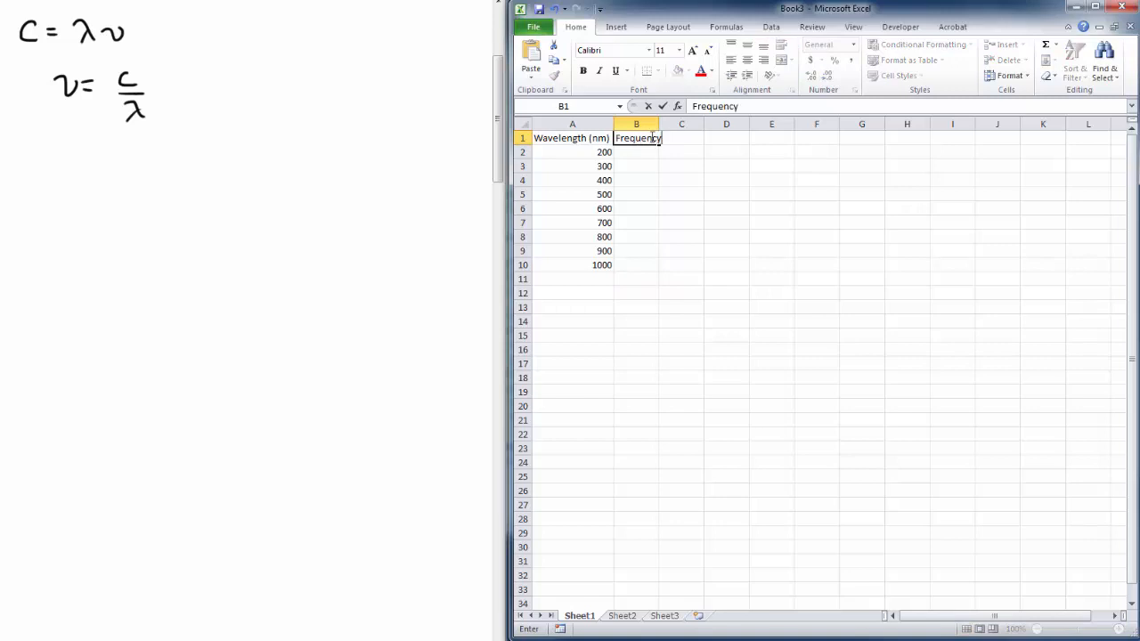
type(" (Hz)")
key("Return")
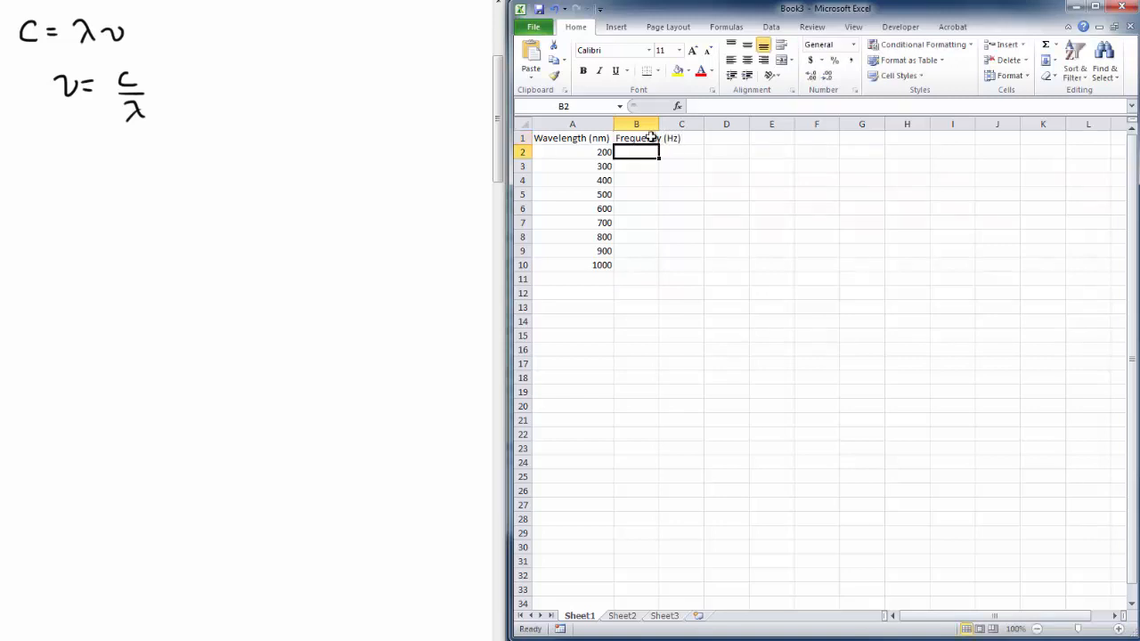
double_click(659, 123)
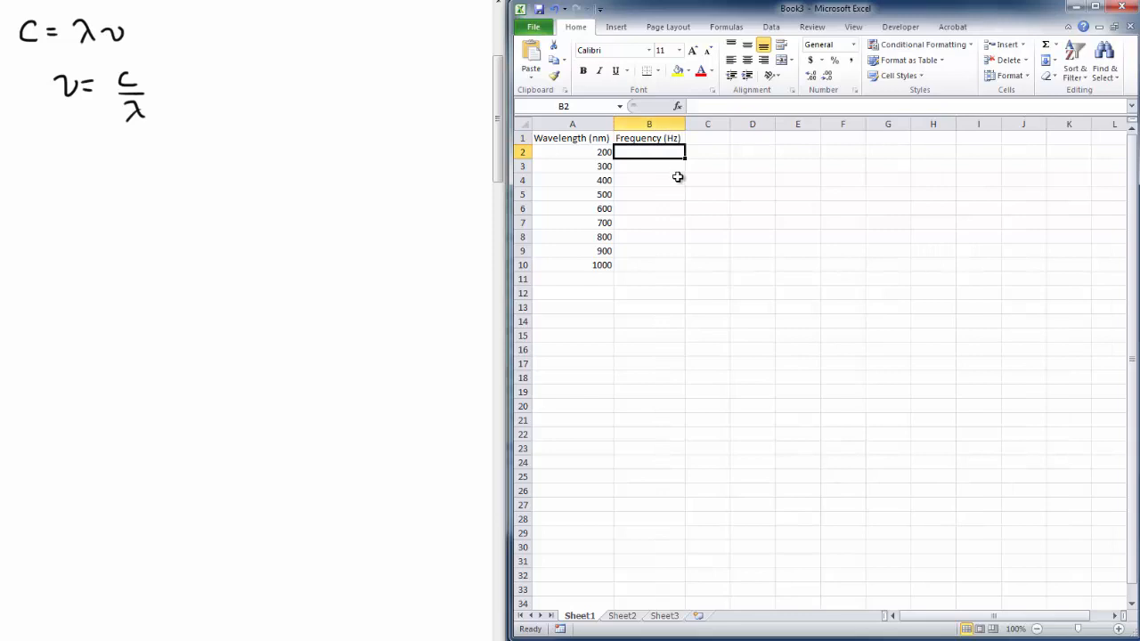
Step: Begin the frequency formula in B2 with the speed of light divided by an open term, =3.0e8/
type("=")
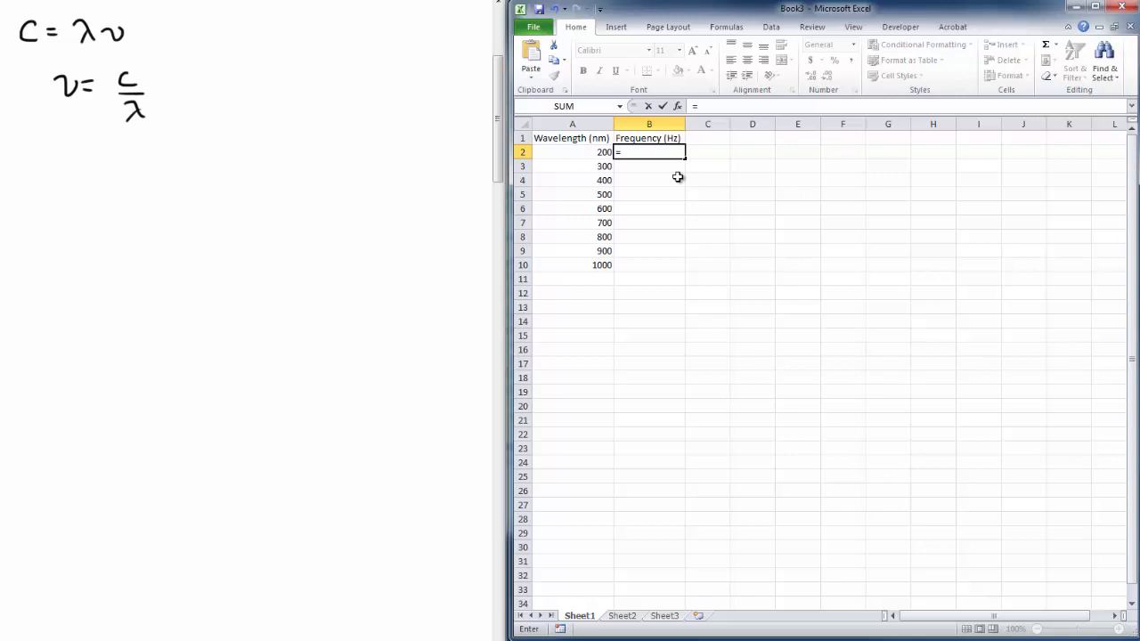
type("3.0")
type("e")
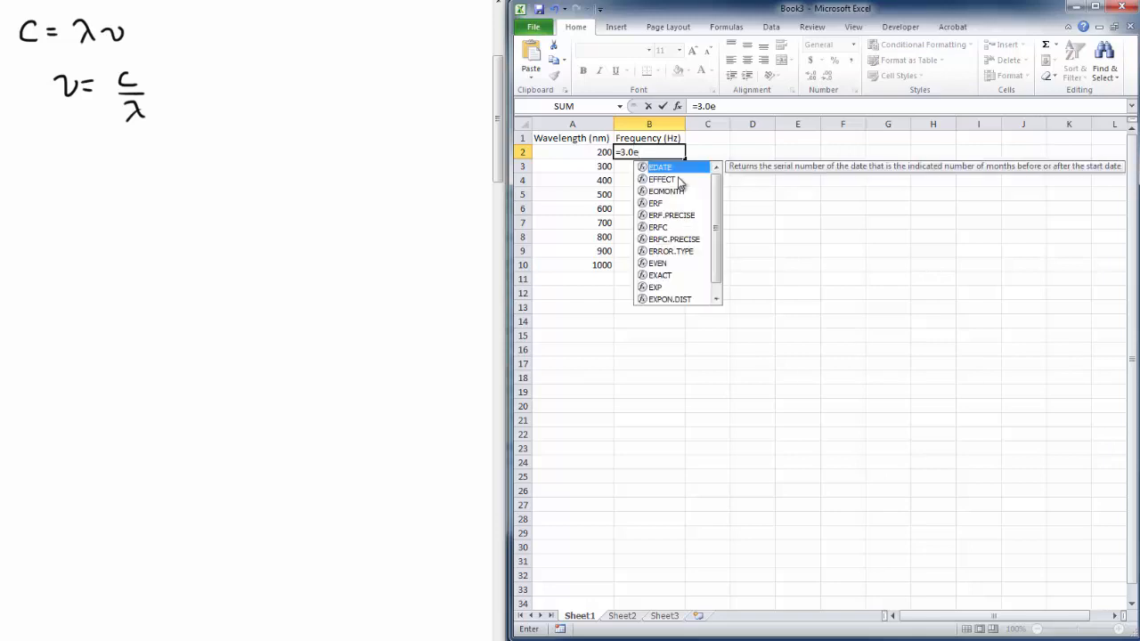
type("8")
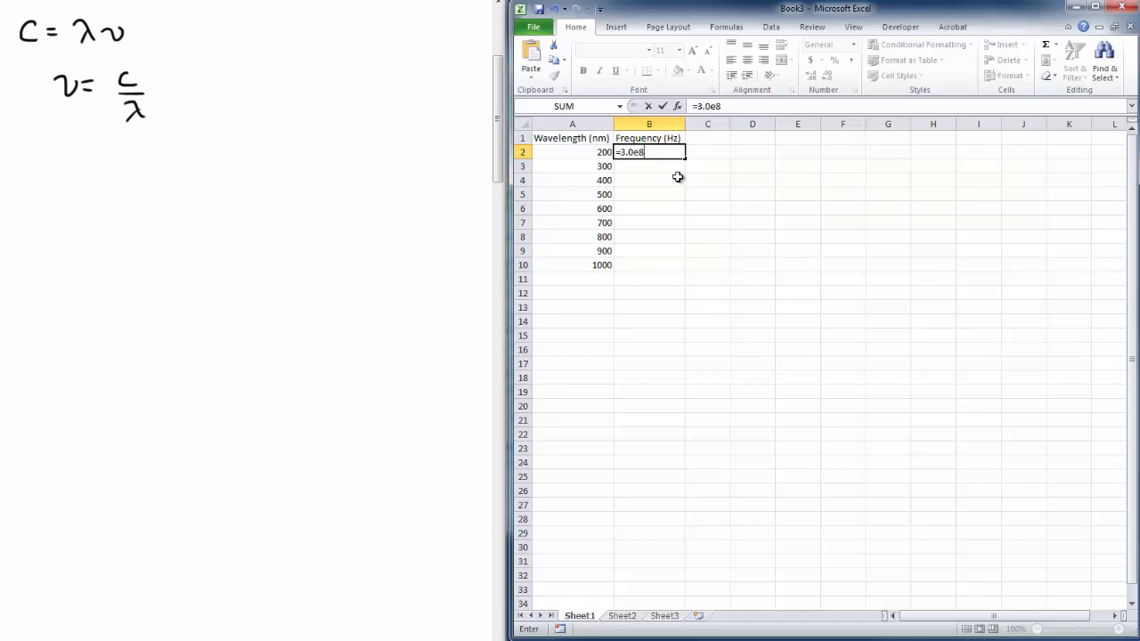
type("/200")
key("BackSpace")
key("BackSpace")
key("BackSpace")
Step: Handwrite the unit check (m/s)/m = 1/s beside the rearranged equation on the writing page
left_click(207, 71)
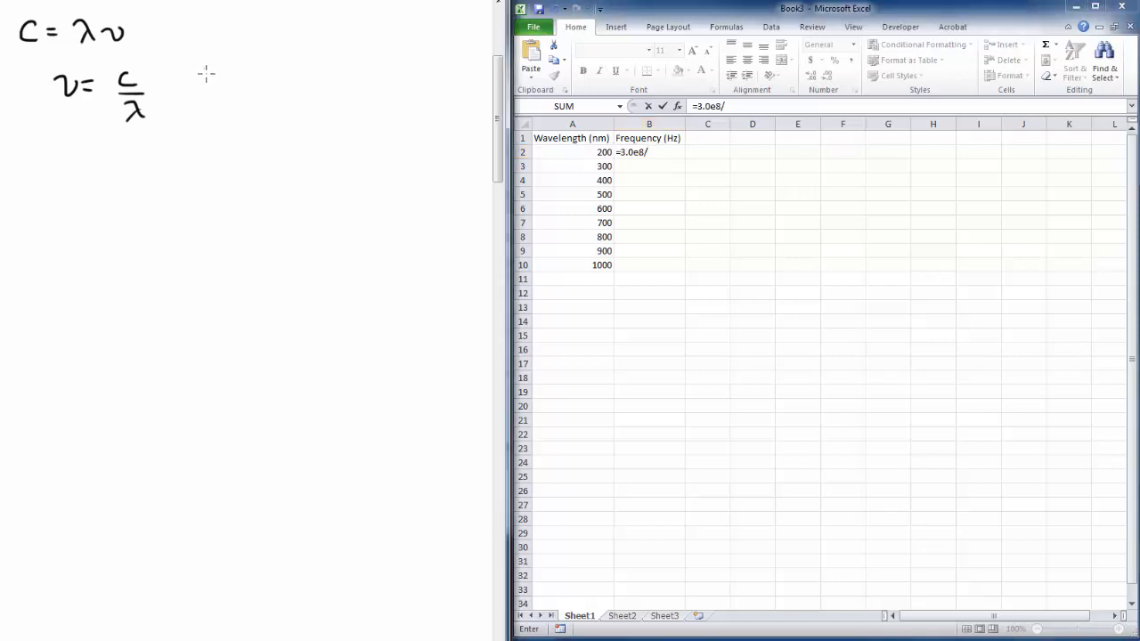
mouse_move(205, 71)
left_mouse_down()
mouse_move(224, 87)
mouse_move(266, 90)
mouse_move(239, 108)
mouse_move(250, 114)
mouse_move(277, 86)
left_mouse_up()
mouse_move(263, 95)
left_mouse_down()
mouse_move(311, 86)
mouse_move(308, 113)
left_mouse_up()
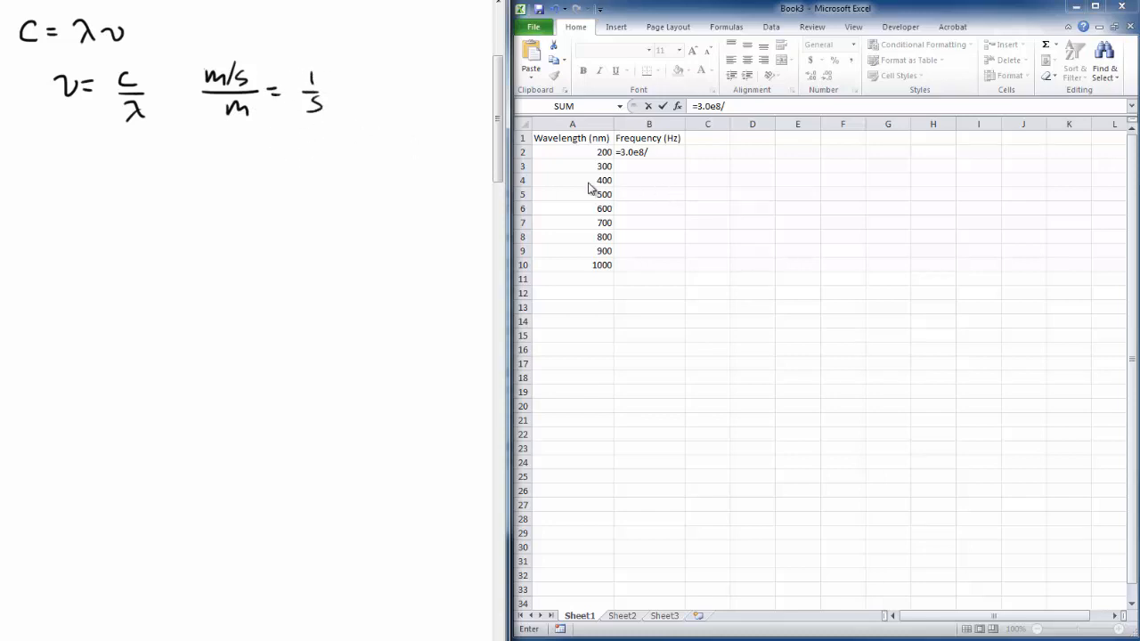
Step: Complete the B2 formula as =3.0e8/(A2*10^-9), converting the wavelength in A2 from nanometres to metres
left_click(731, 108)
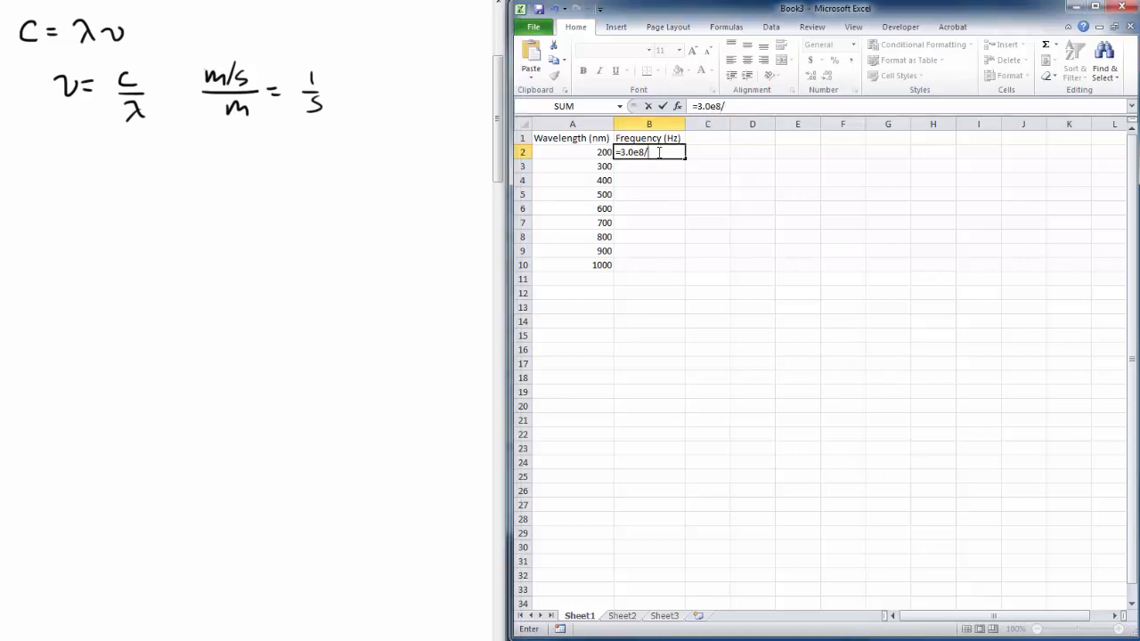
left_click(590, 152)
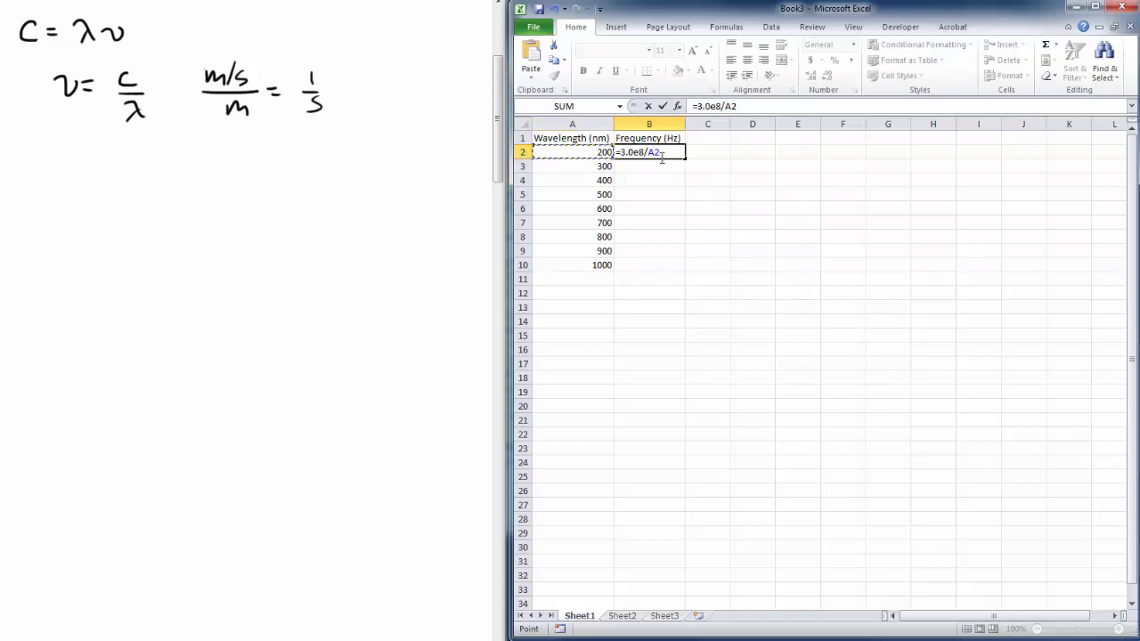
left_click(725, 107)
type("(A2")
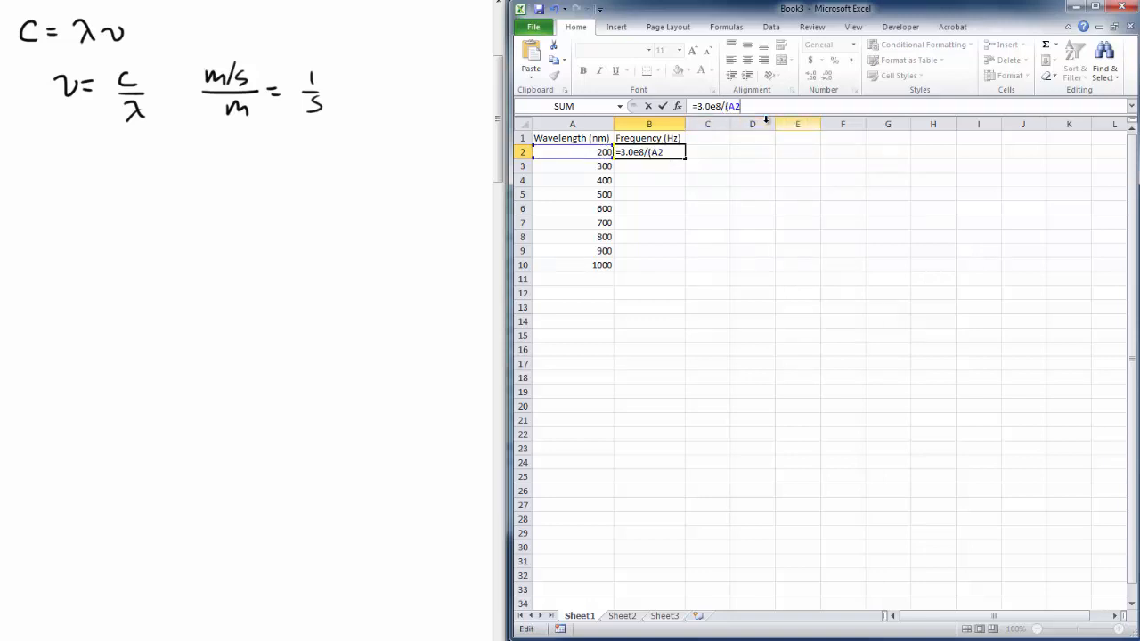
type("*10^9")
key("BackSpace")
type("-9")
key("Return")
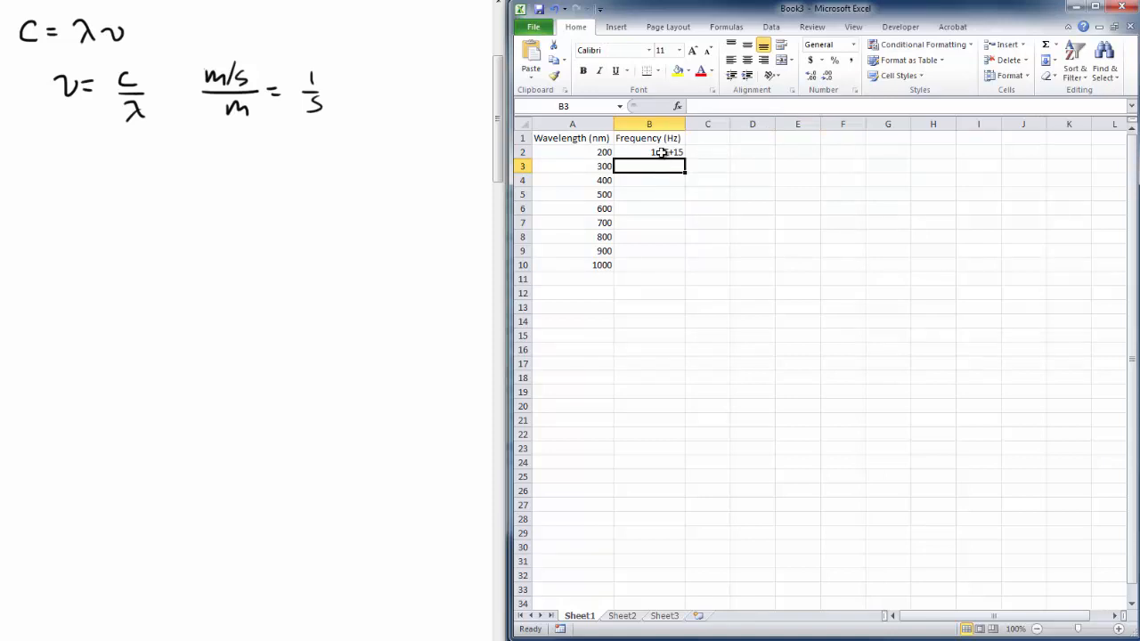
type("=")
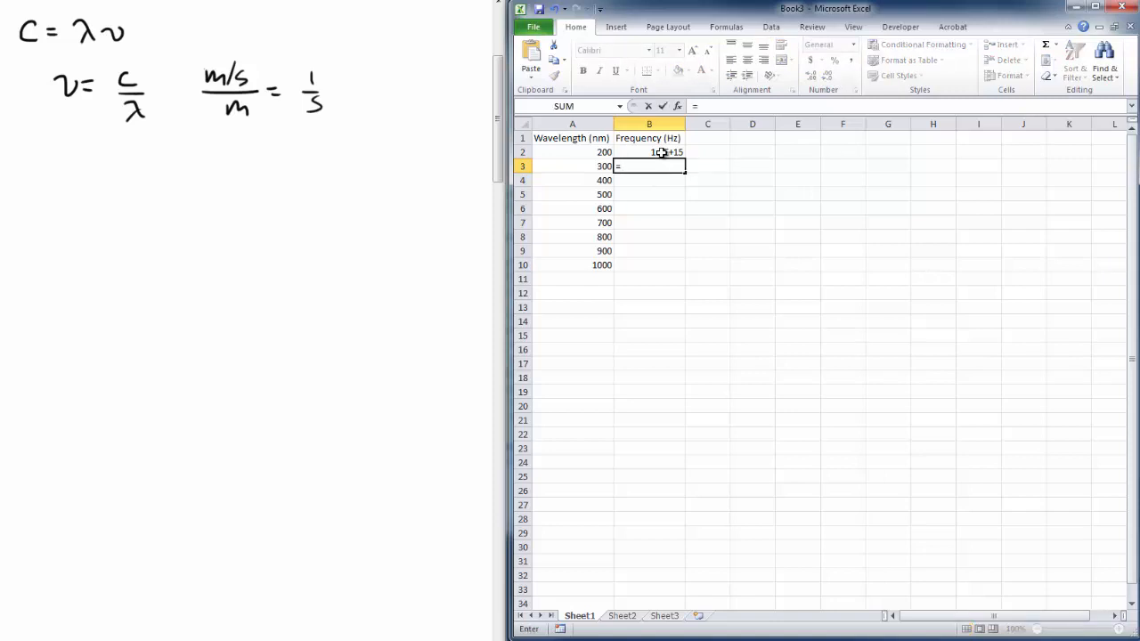
type("3")
key("BackSpace")
key("BackSpace")
key("Escape")
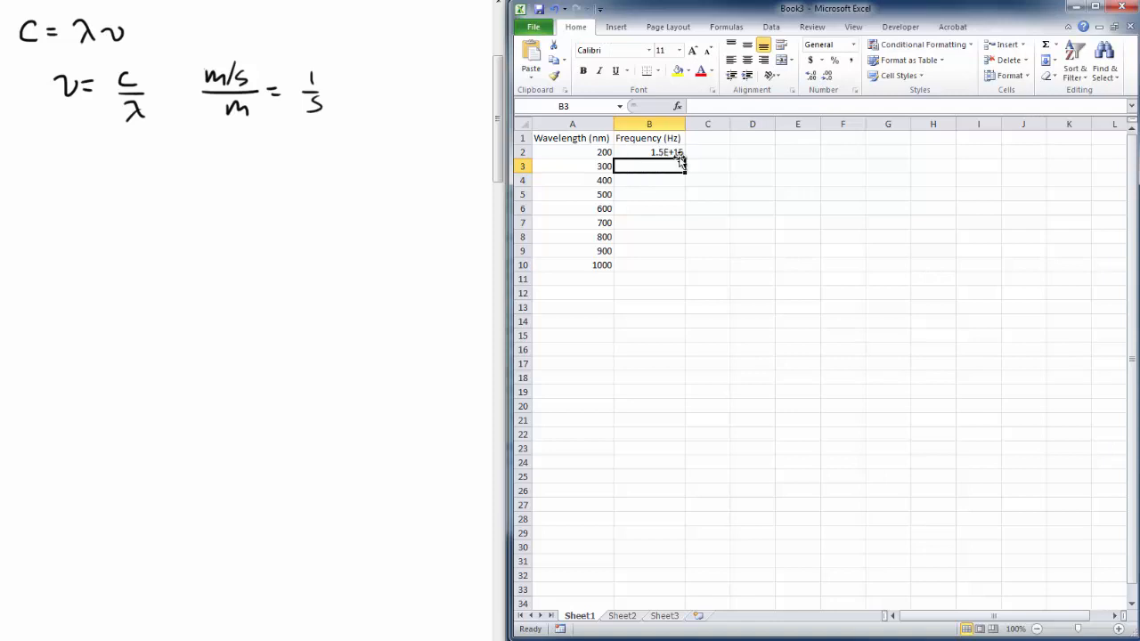
Step: Copy the frequency formula from B2 down through B10
left_click(674, 152)
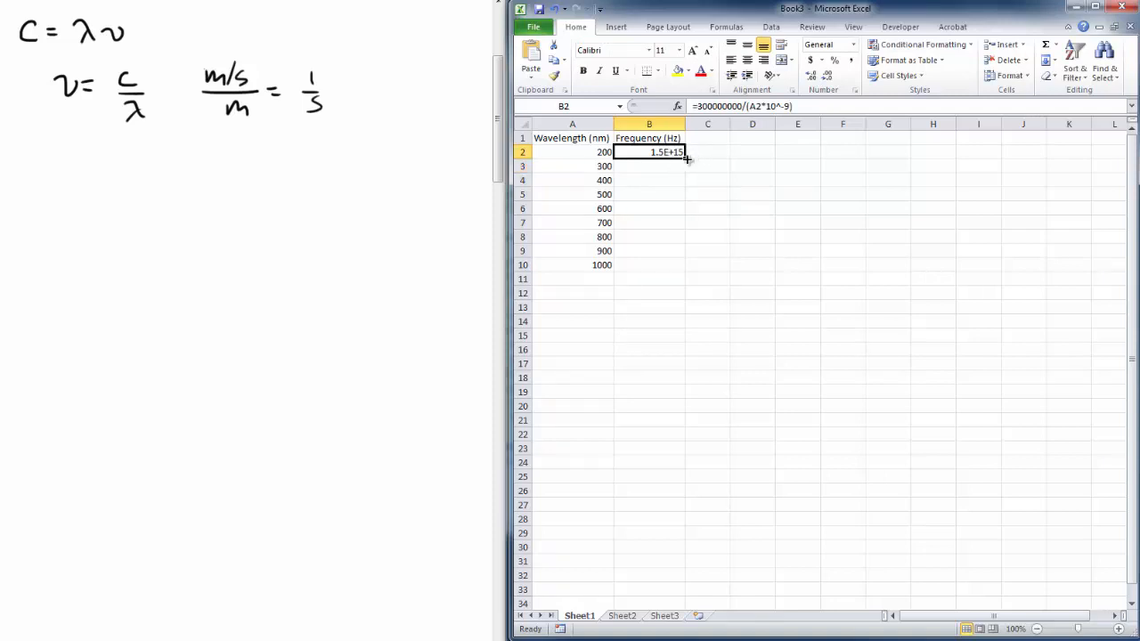
left_click_drag(685, 158, 684, 204)
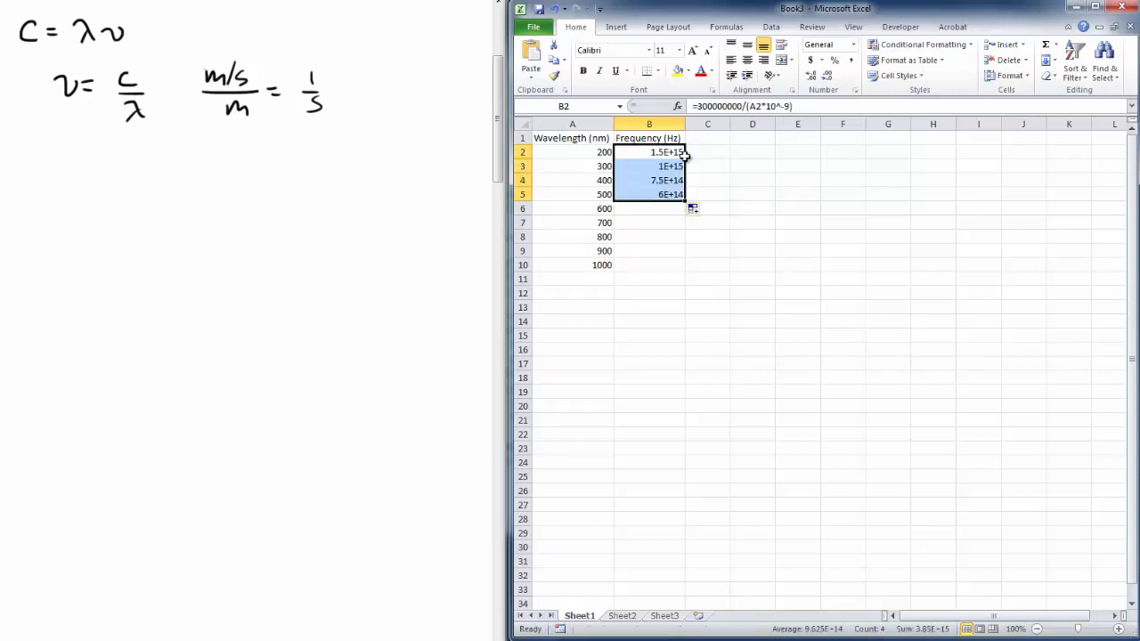
double_click(685, 201)
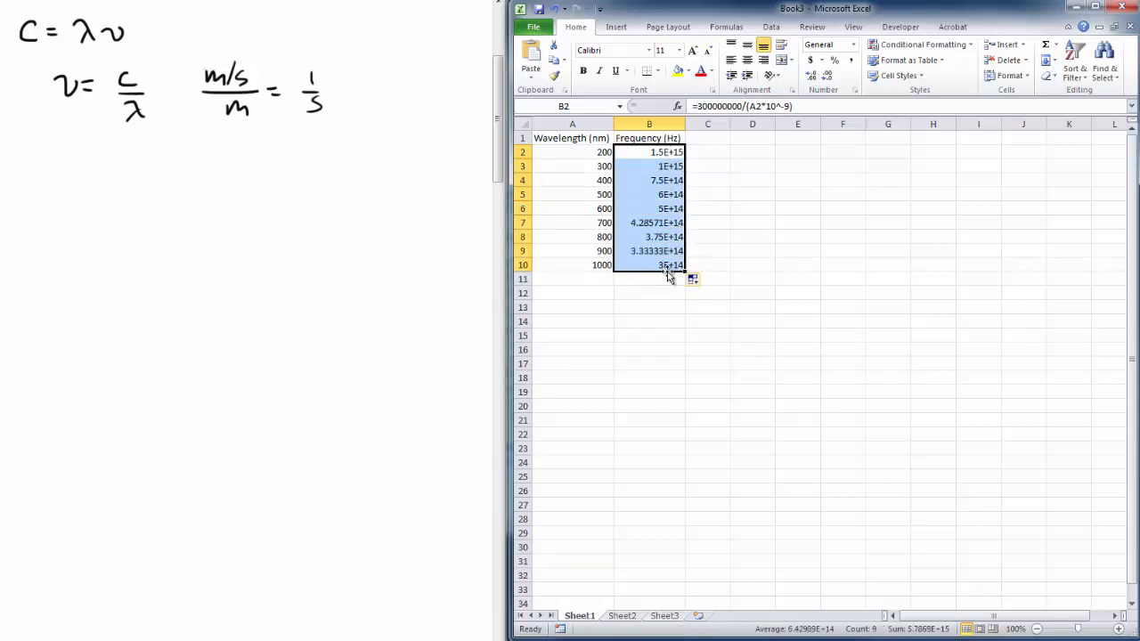
Step: Check the copied frequency formulas in B2 through B6 for the wavelength cell each one references
left_click(659, 158)
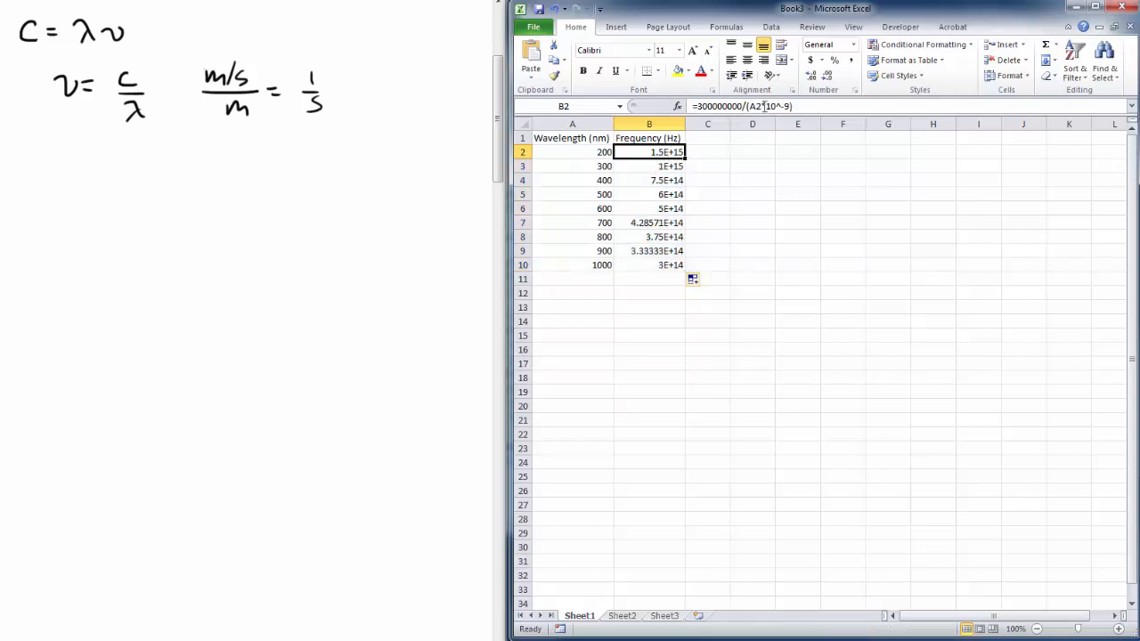
left_click(664, 168)
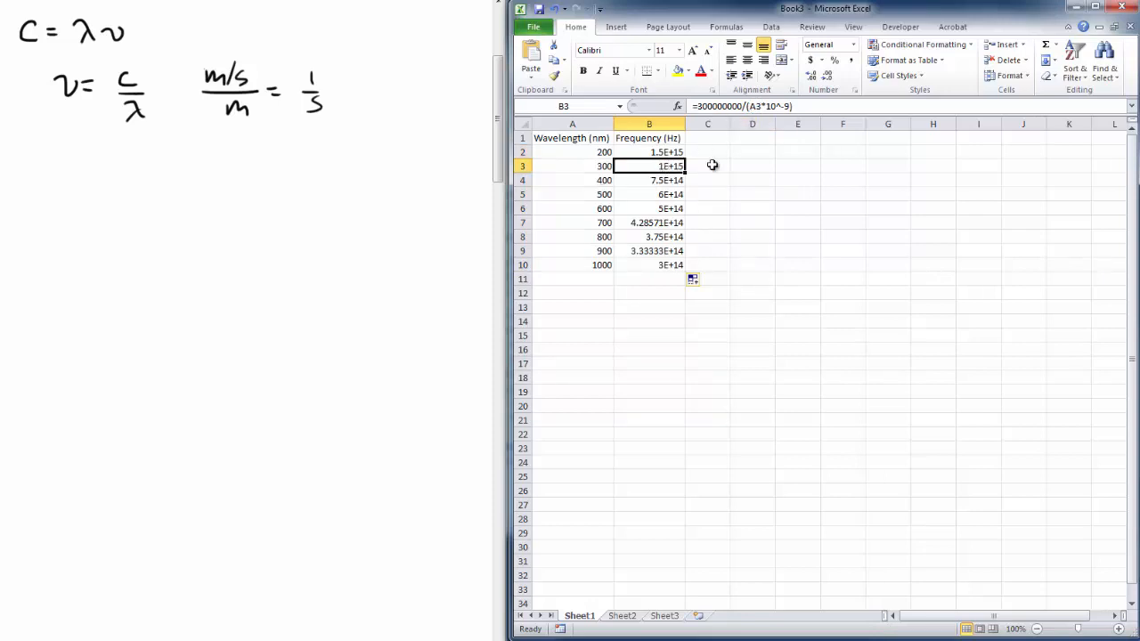
left_click(666, 180)
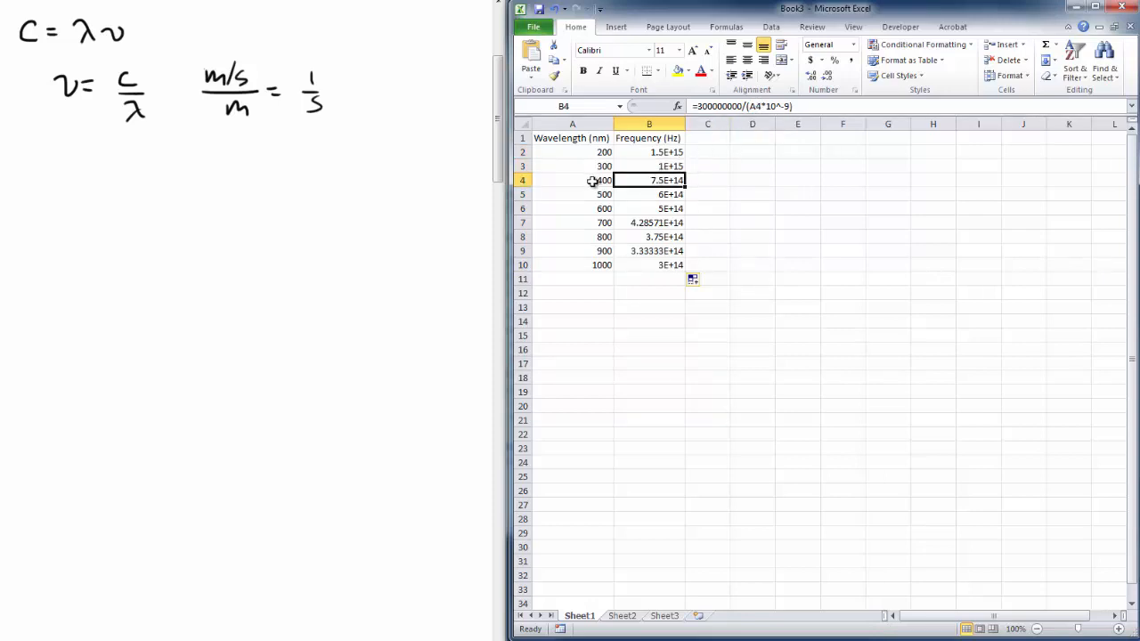
double_click(660, 180)
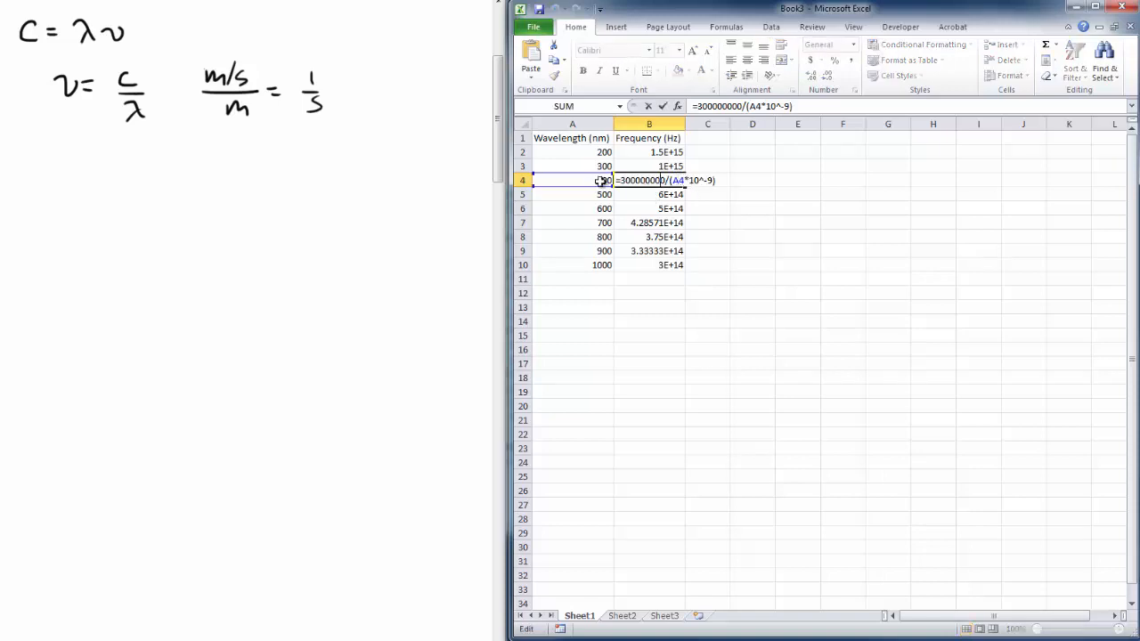
key("Escape")
left_click(674, 194)
left_click(674, 210)
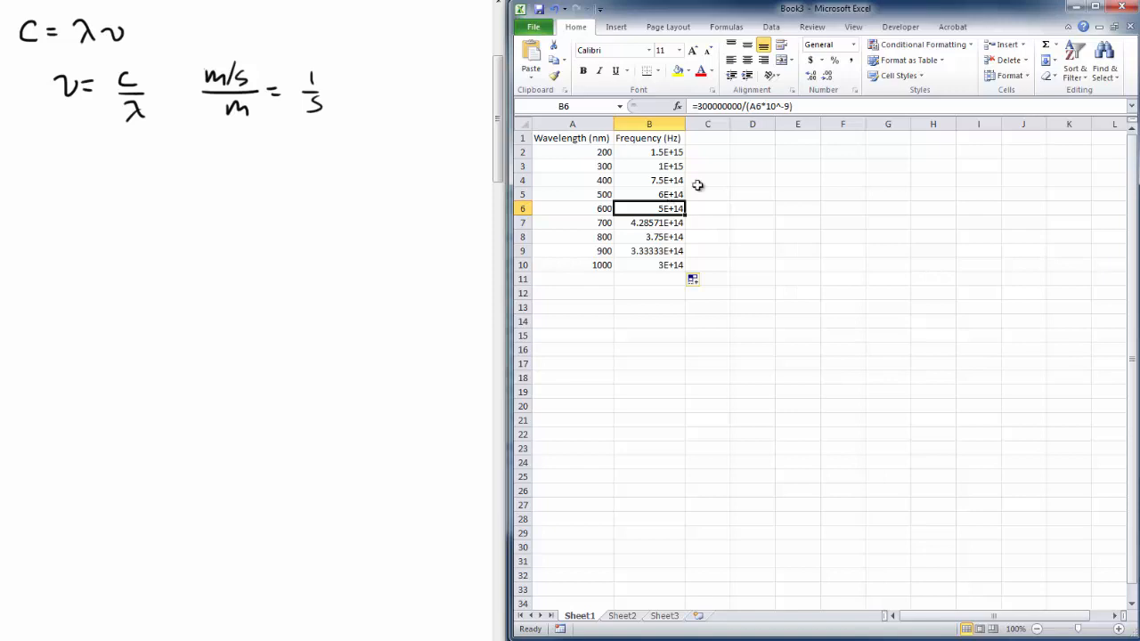
Step: Add the column header Energy (J) in C1
left_click(707, 139)
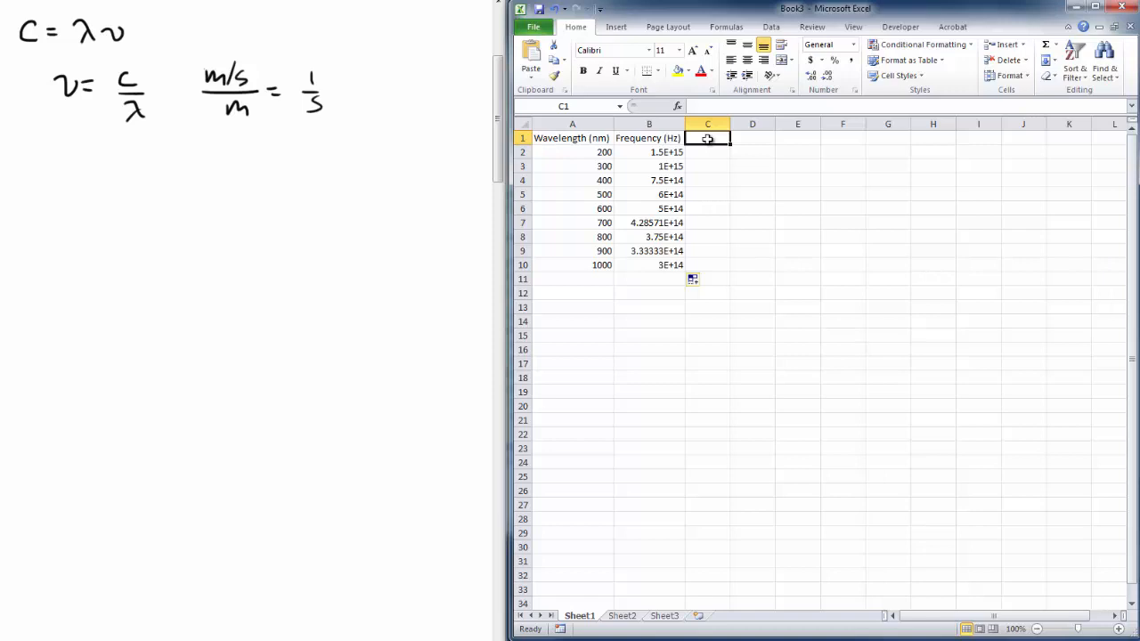
type("Energy (J")
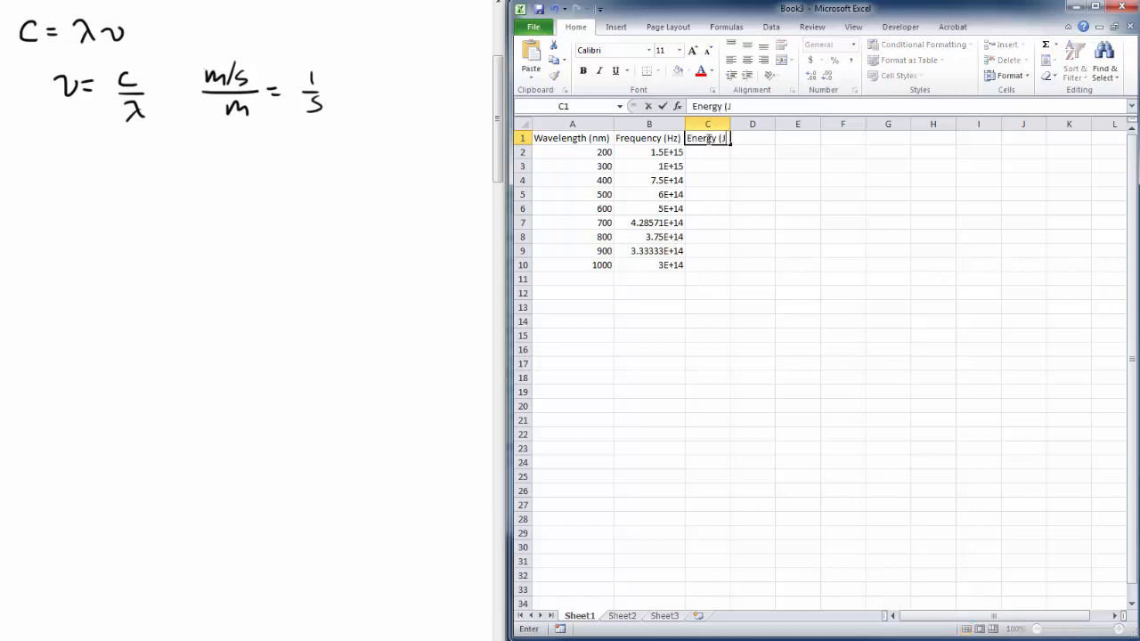
type(")")
key("Return")
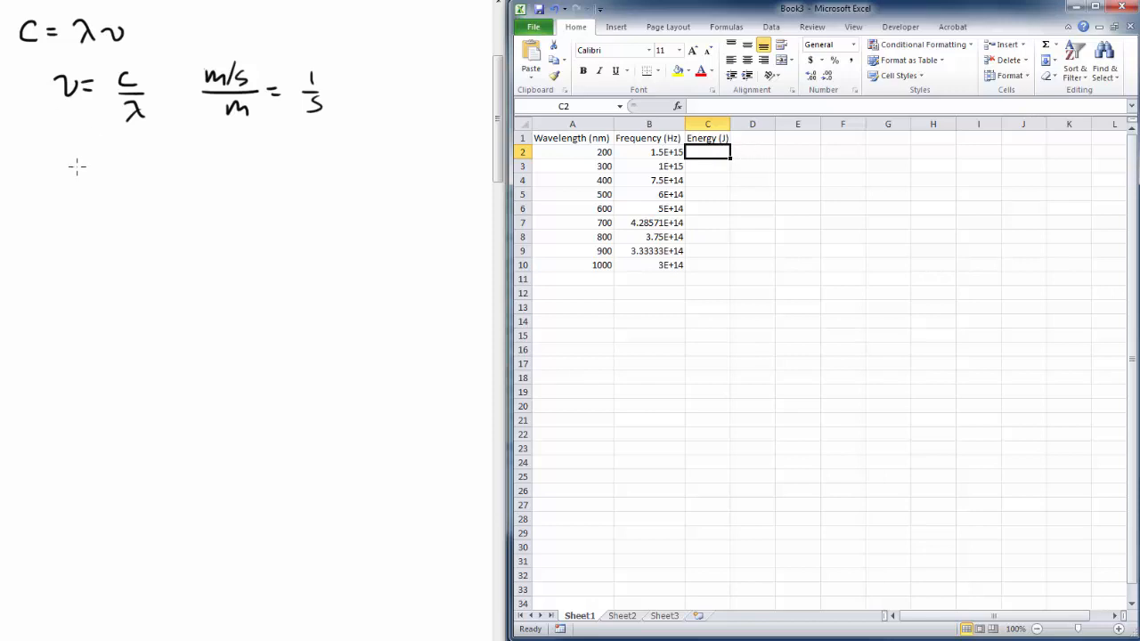
Step: Handwrite the energy equations E = hν and E = hc/λ below the frequency equation on the writing page
left_click(43, 195)
mouse_move(41, 167)
left_mouse_down()
mouse_move(53, 198)
mouse_move(53, 183)
left_mouse_up()
left_click_drag(40, 167, 71, 178)
mouse_move(56, 187)
left_mouse_down()
mouse_move(103, 201)
mouse_move(140, 184)
left_mouse_up()
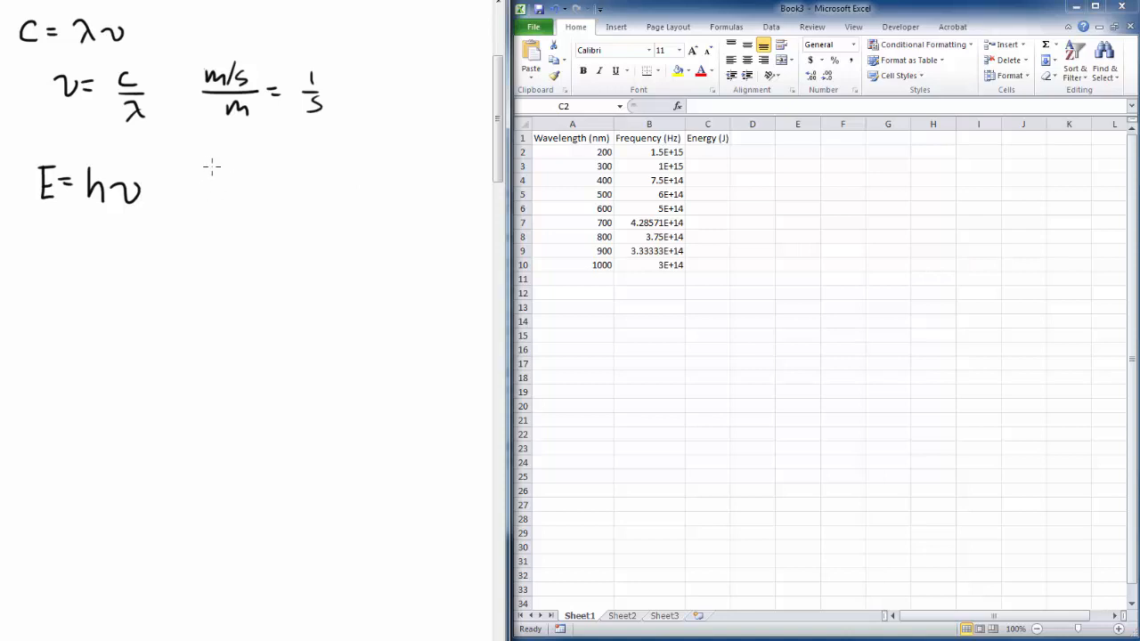
mouse_move(214, 166)
left_mouse_down()
mouse_move(233, 189)
mouse_move(229, 165)
left_mouse_up()
mouse_move(214, 178)
left_mouse_down()
mouse_move(254, 171)
mouse_move(326, 187)
mouse_move(318, 217)
left_mouse_up()
left_click_drag(304, 206, 297, 222)
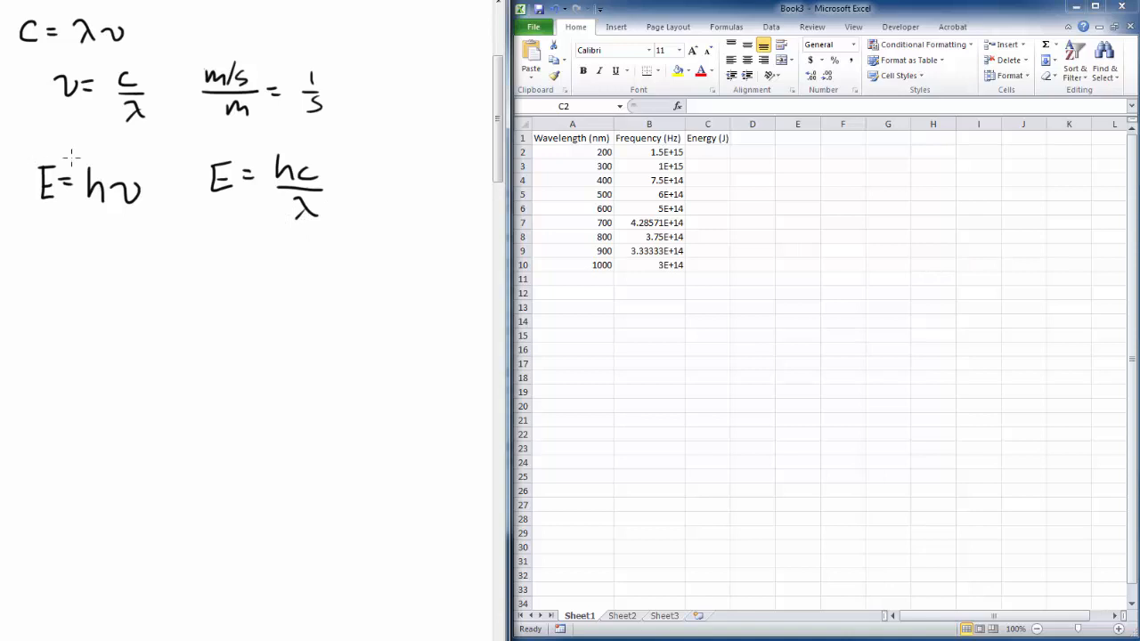
Step: Enter the energy formula =6.626e-34*B2 in C2 and copy it down through C10
left_click(709, 154)
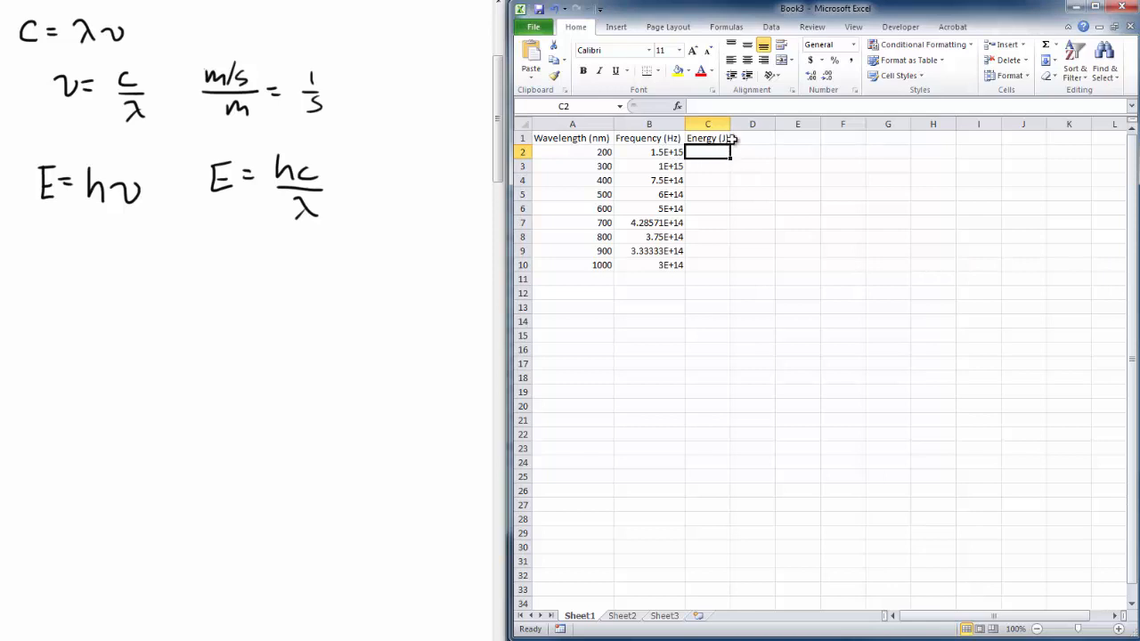
type("=")
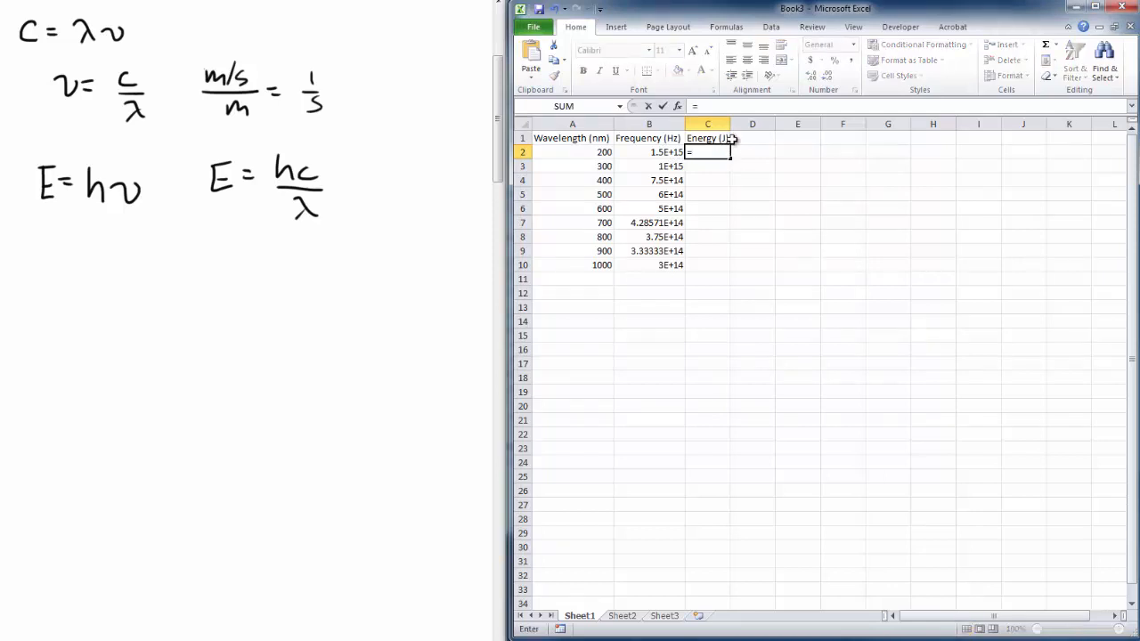
type("6.626e")
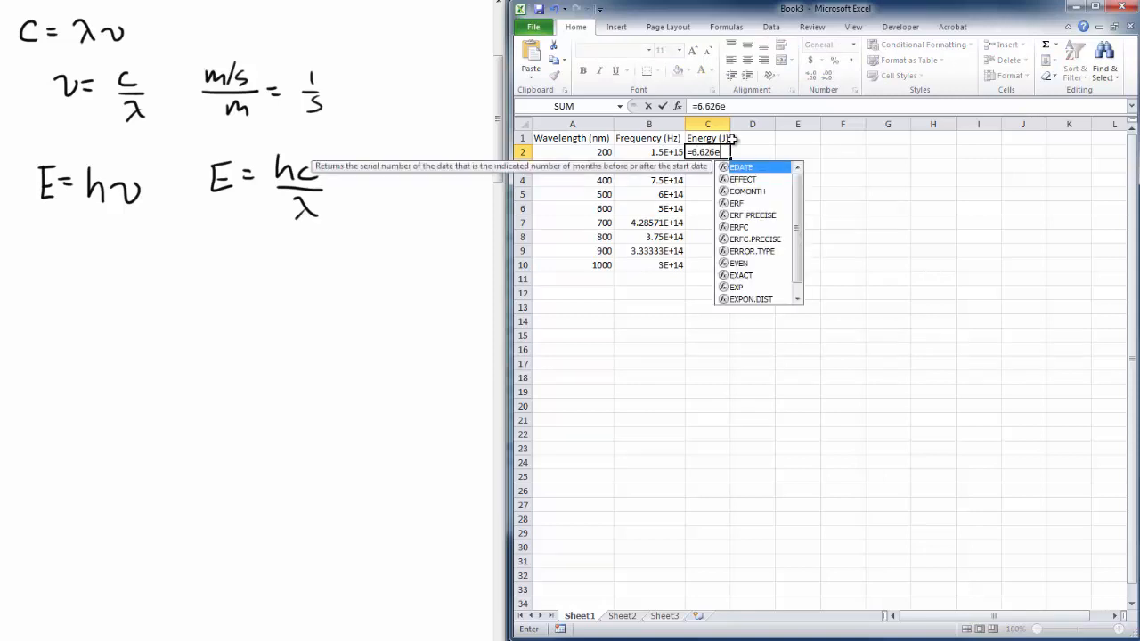
type("-34")
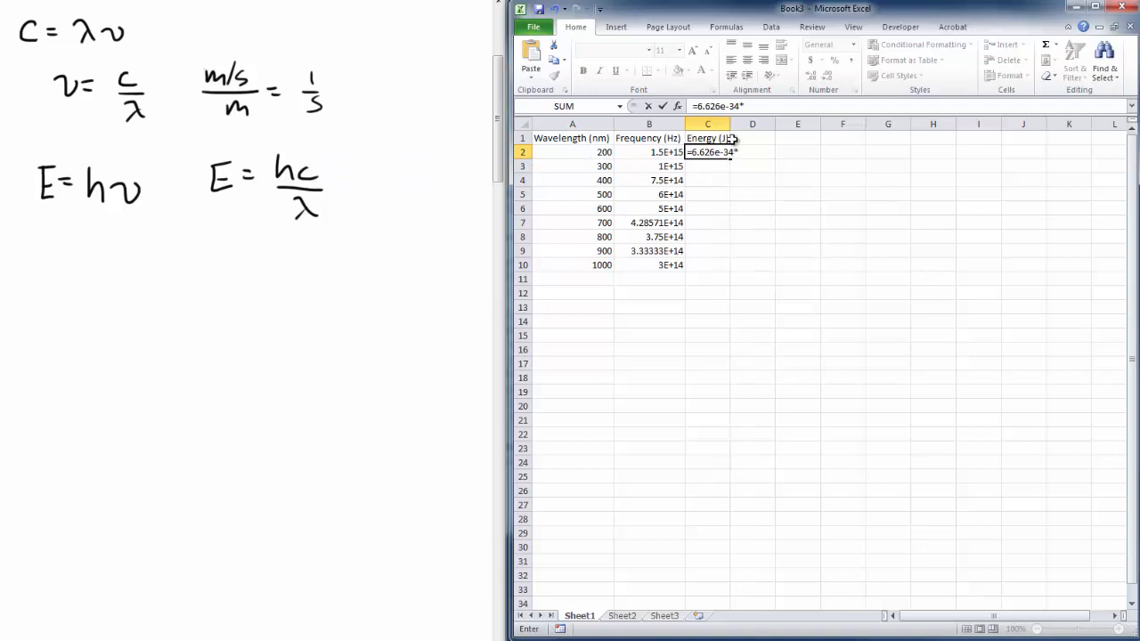
type("*")
left_click(670, 153)
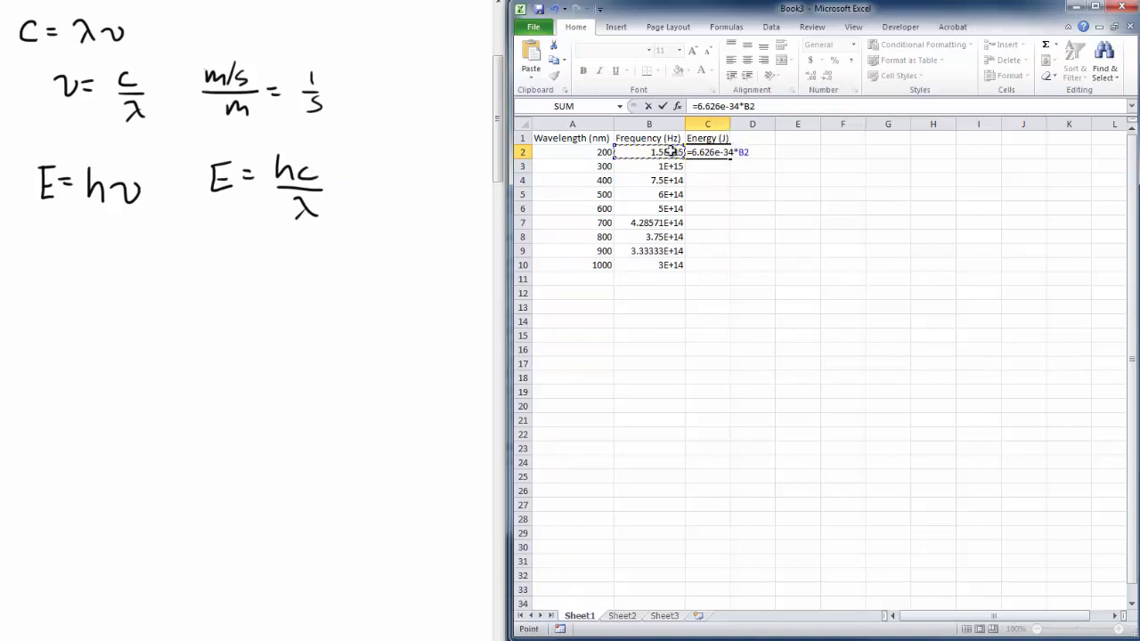
key("Return")
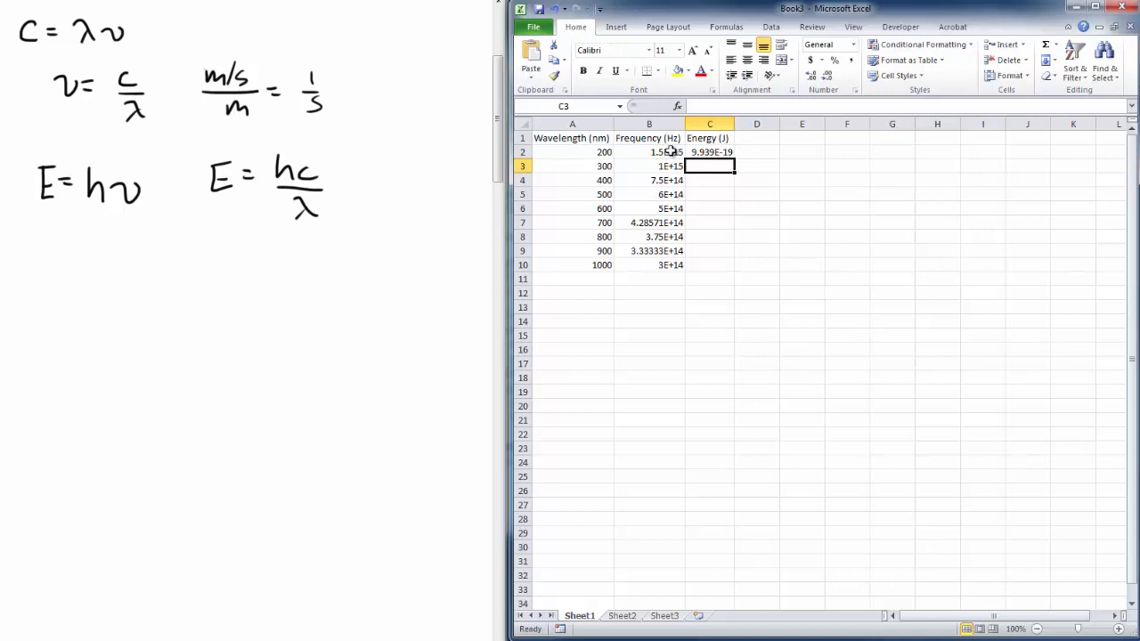
left_click(725, 153)
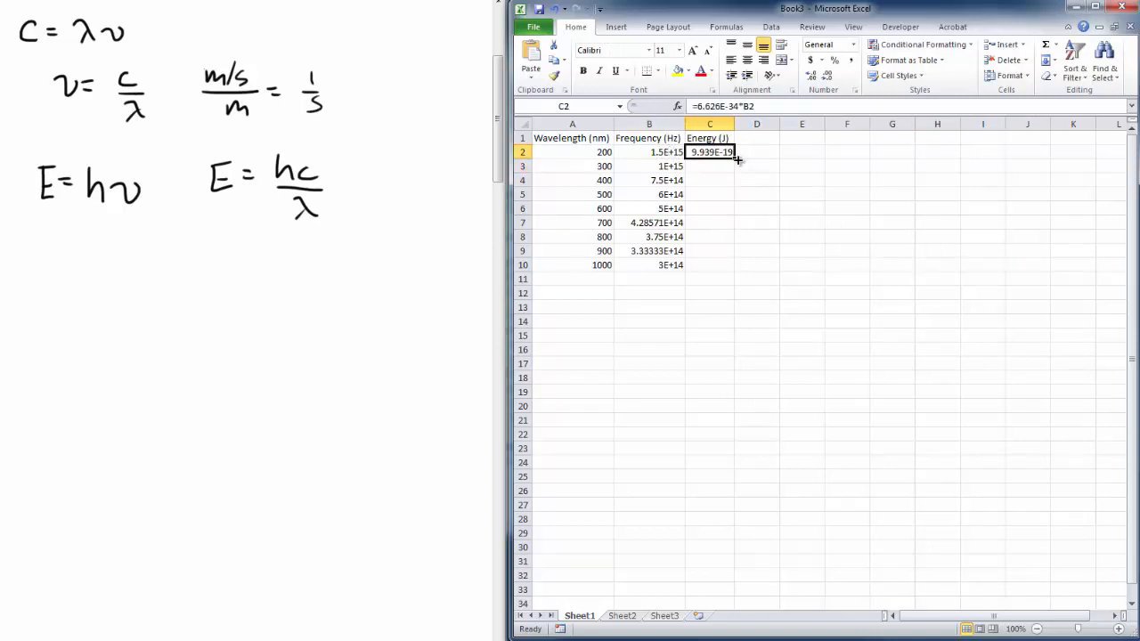
double_click(738, 159)
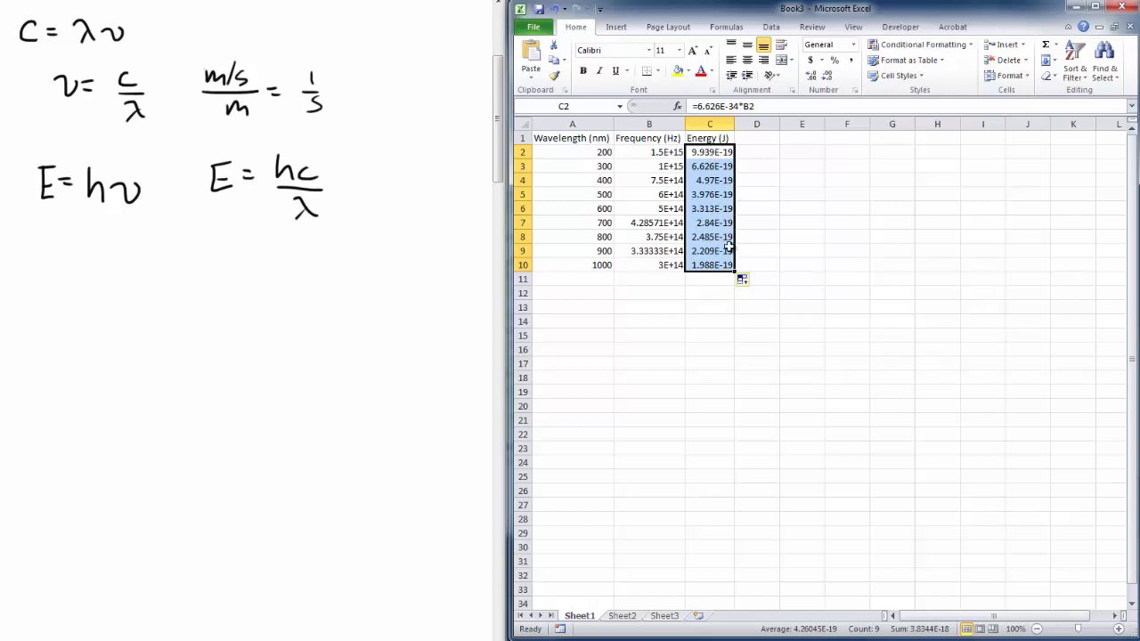
Step: Insert a markers-only scatter chart of the Wavelength (nm) and Energy (J) columns and place it below the table
left_click(585, 121)
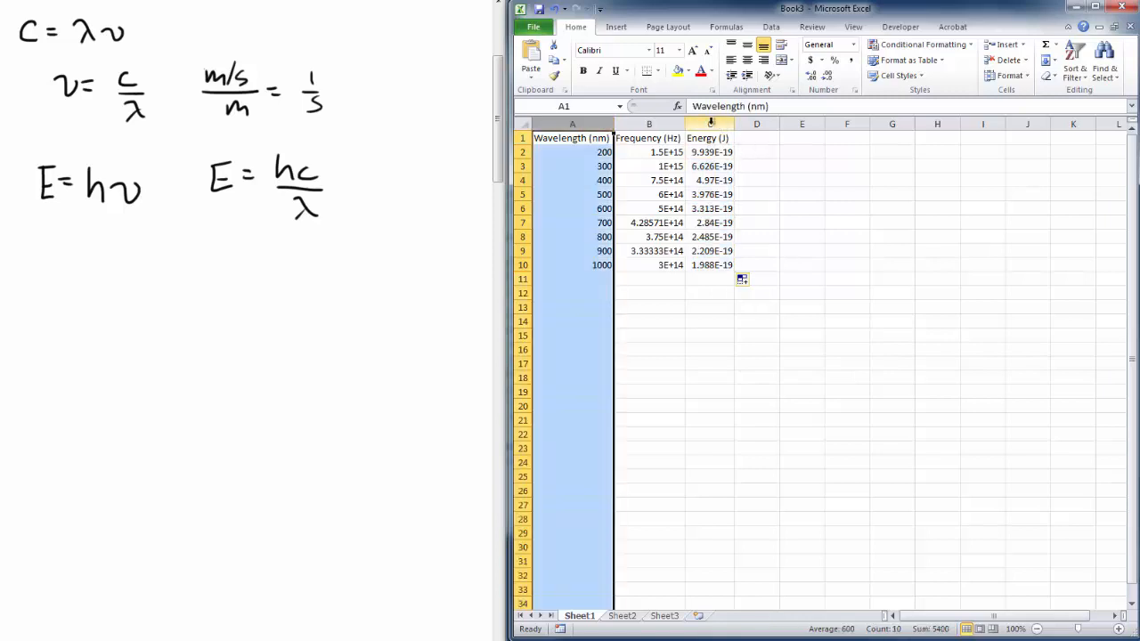
left_click(710, 122, "ctrl")
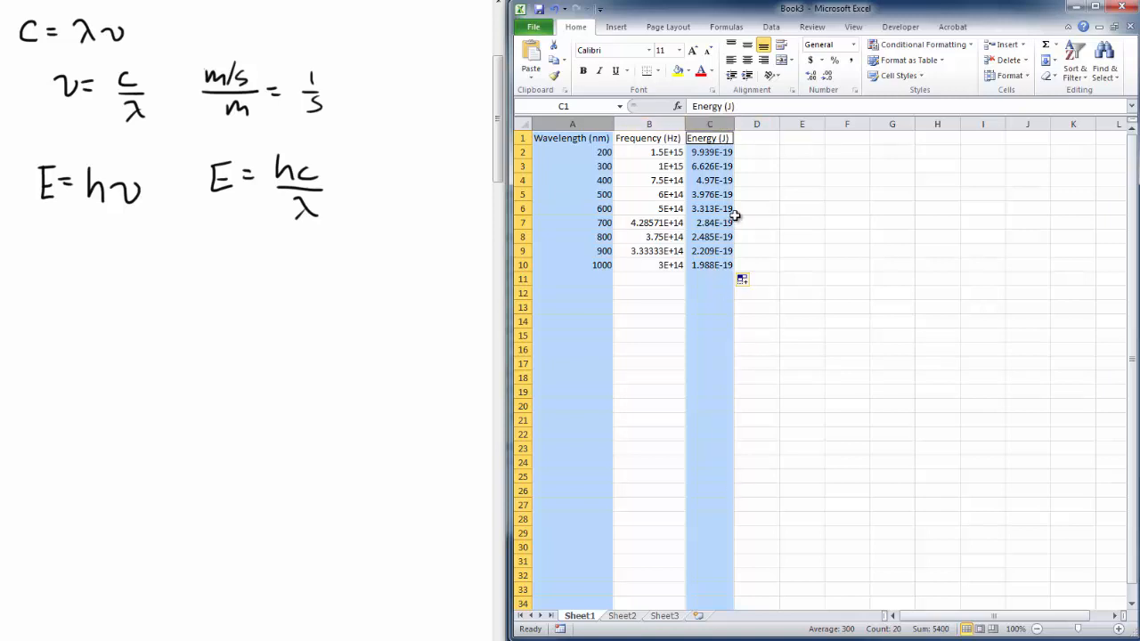
left_click(619, 28)
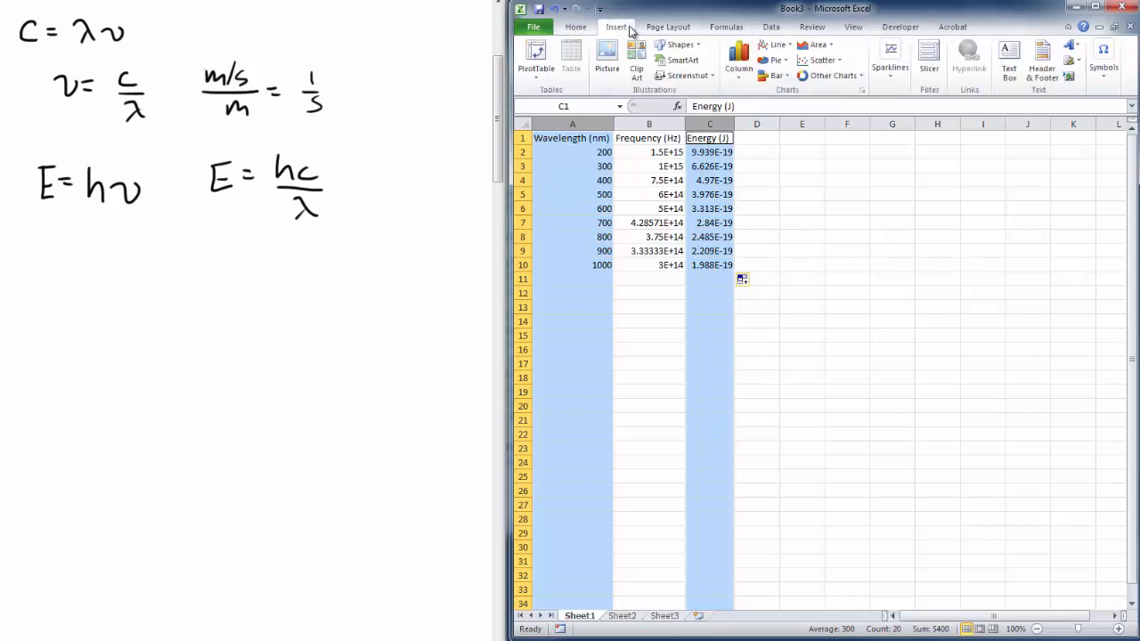
left_click(835, 60)
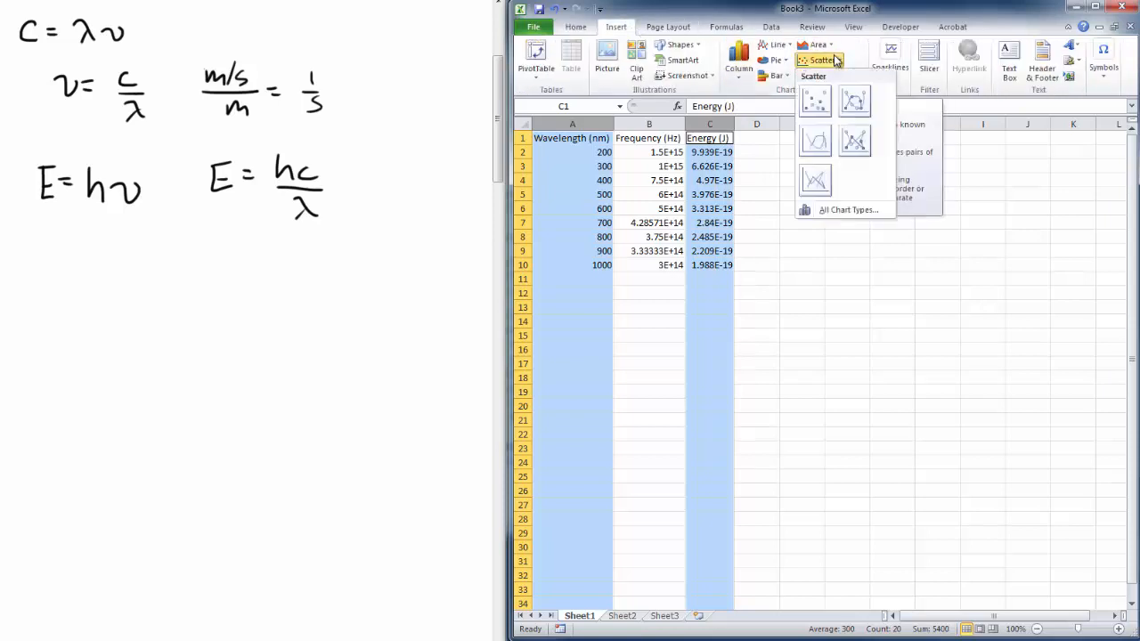
left_click(821, 101)
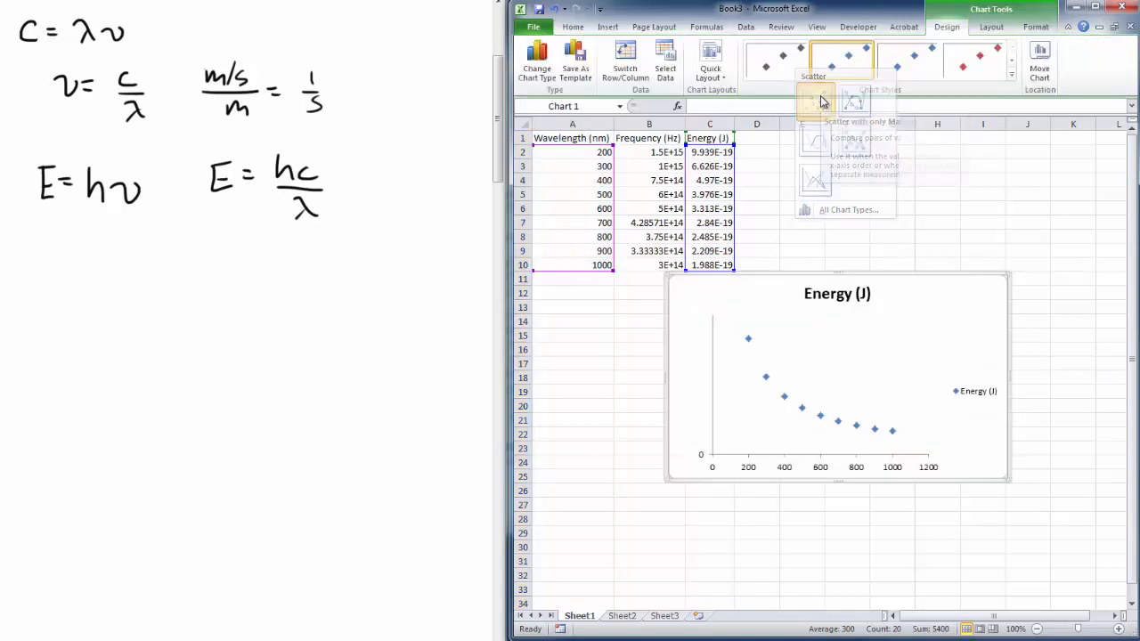
left_click_drag(938, 289, 879, 318)
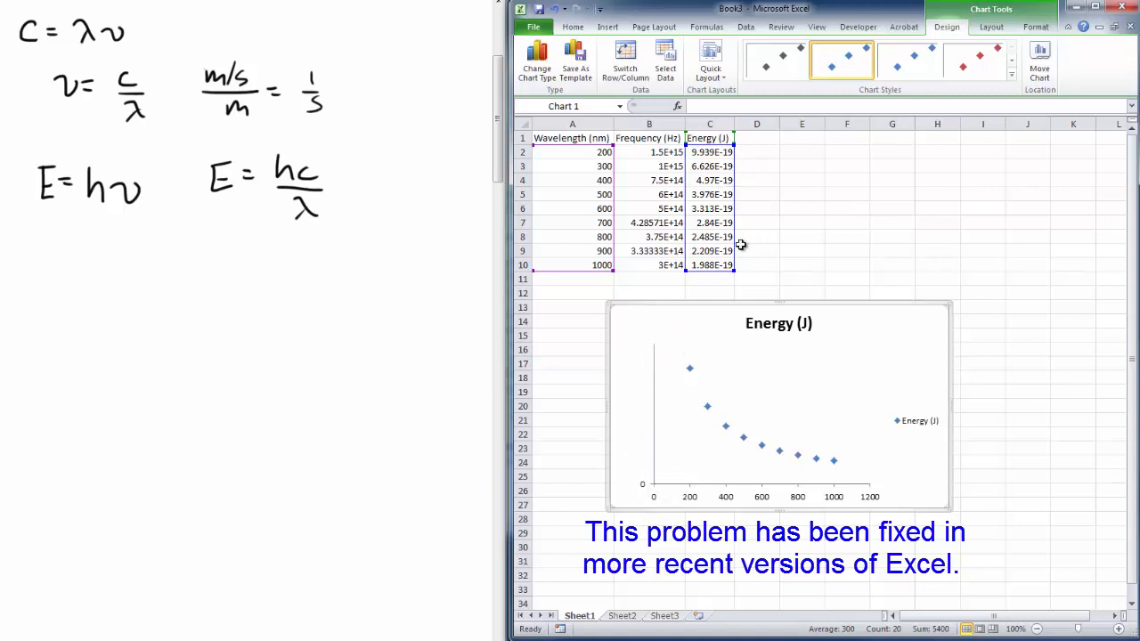
Step: Add the column header Energy (nJ) in D1 and fit column D's width to it
left_click(764, 145)
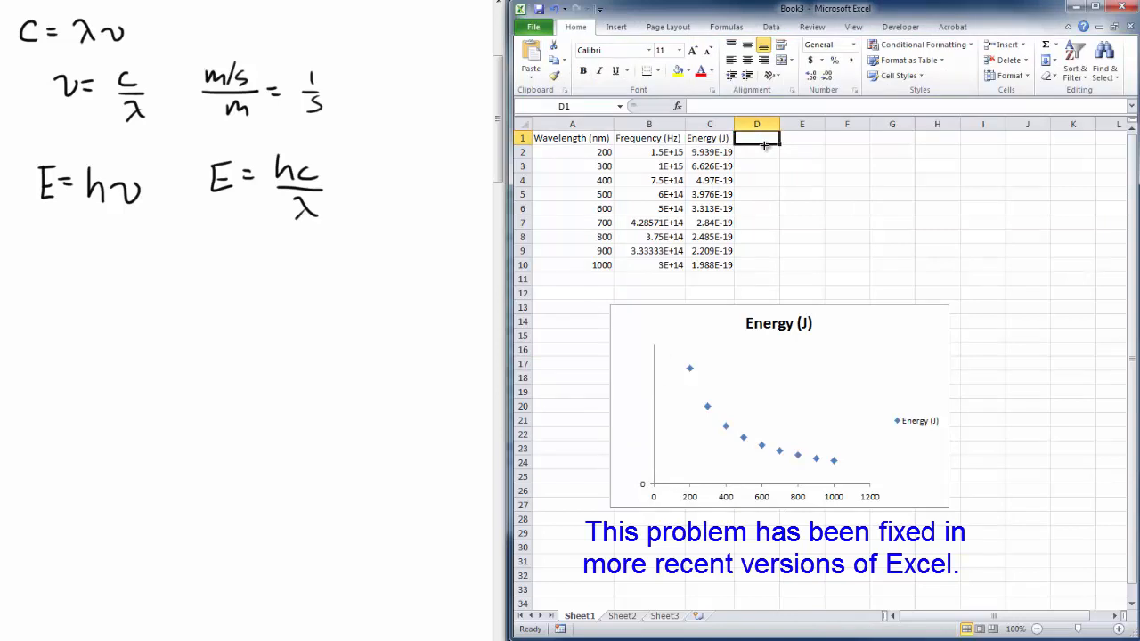
type("Energy")
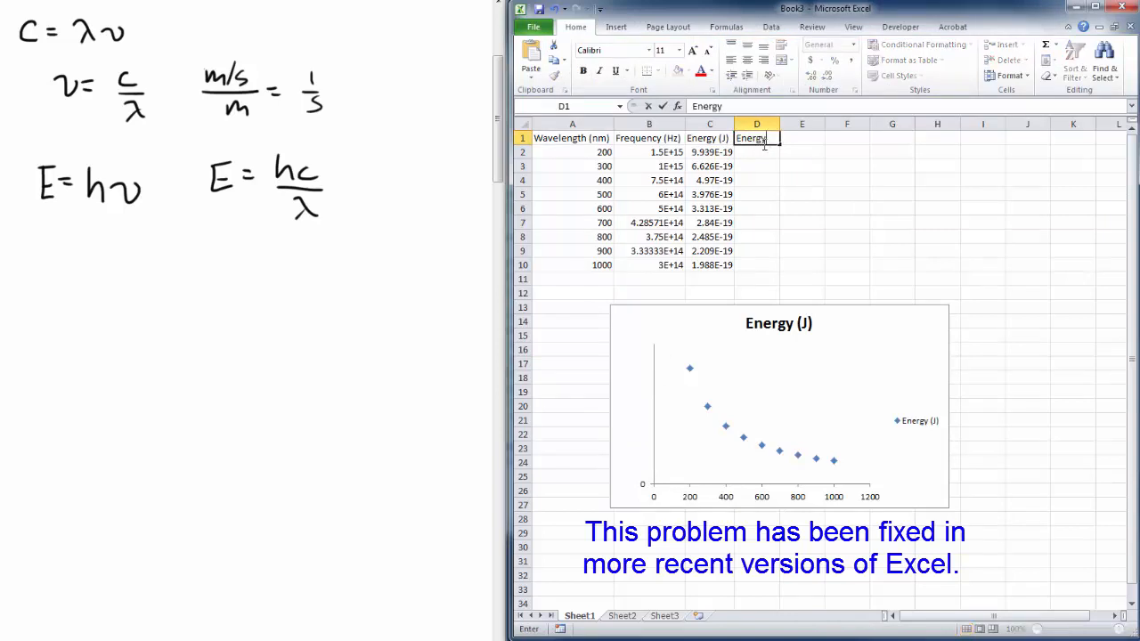
type(" (nJ)")
key("Return")
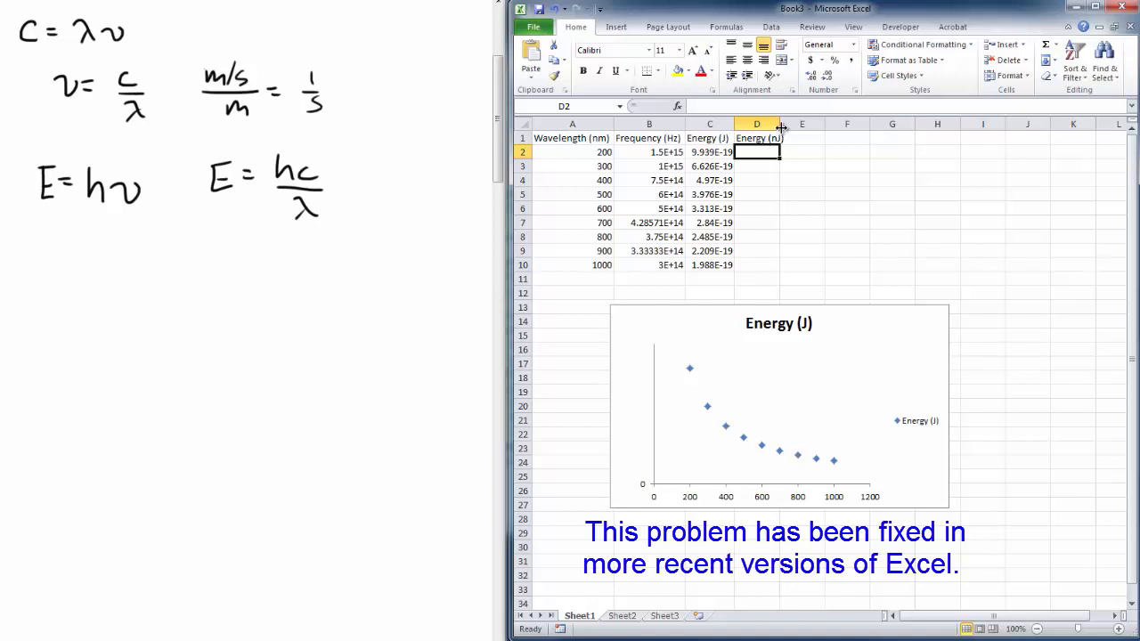
double_click(779, 124)
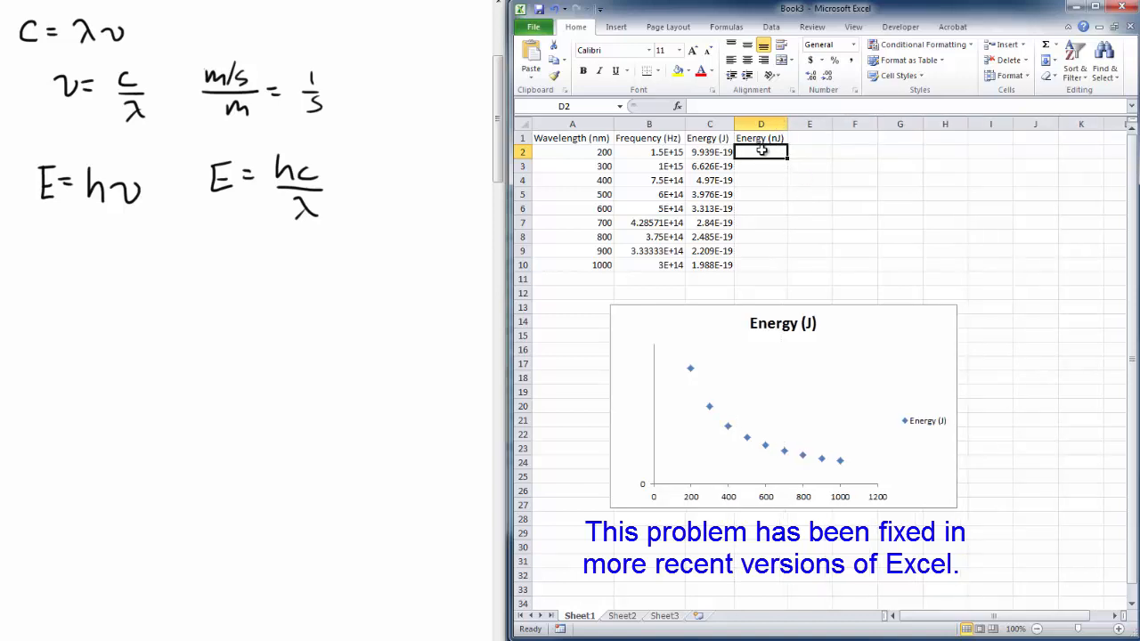
Step: Enter the nanojoule conversion =C2*10^9 in D2 and copy it down through D10
type("=")
key("Left")
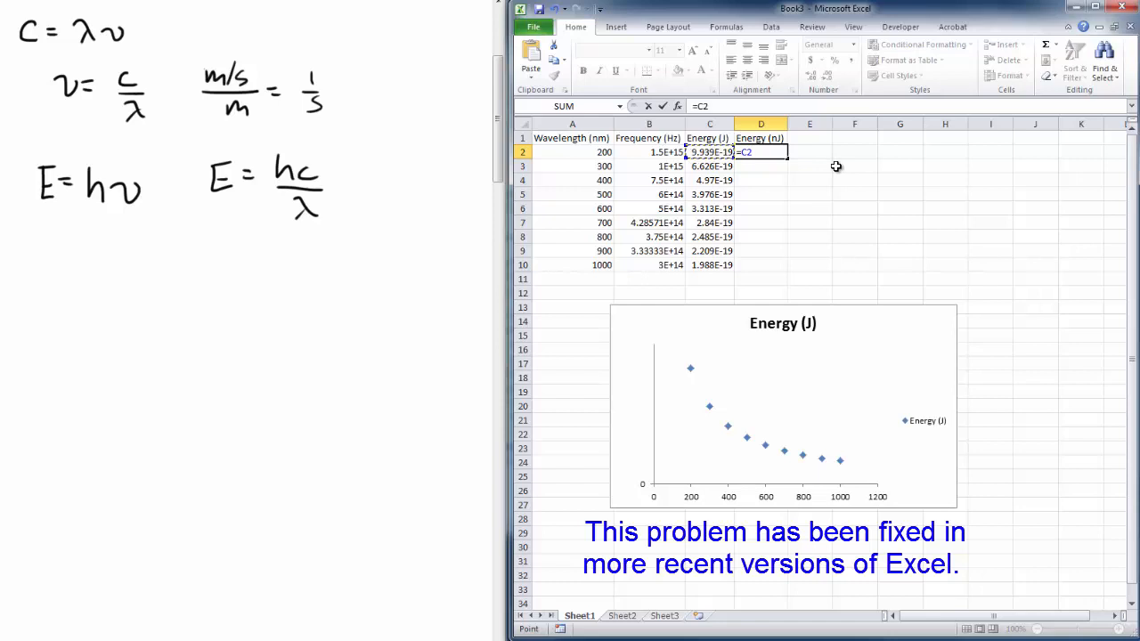
type("*10^9")
key("Return")
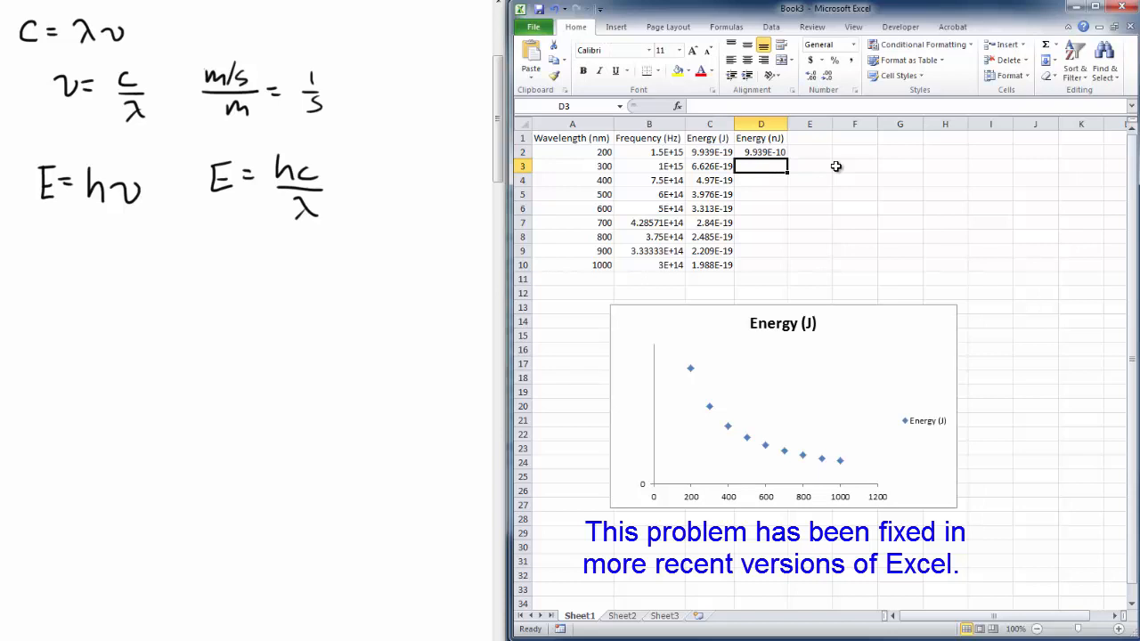
left_click(776, 154)
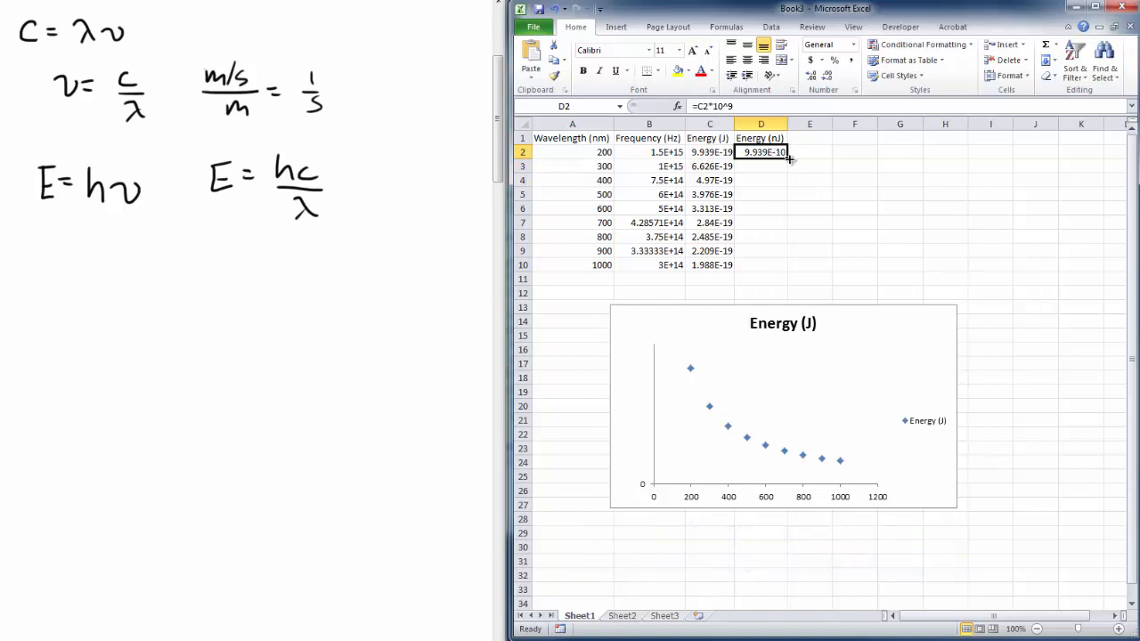
double_click(788, 159)
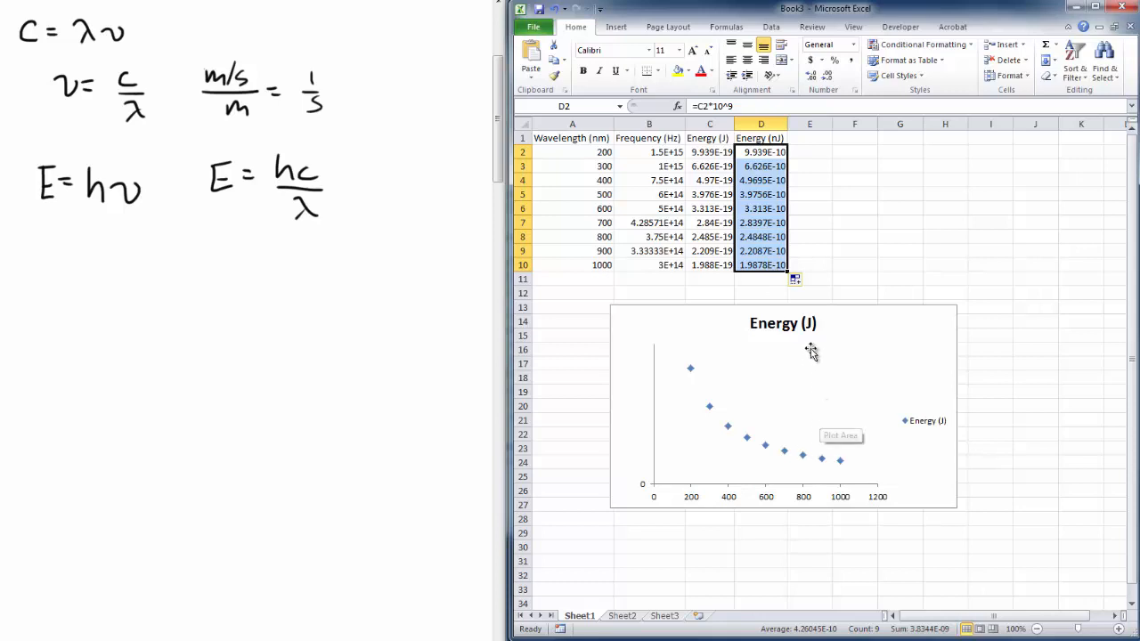
Step: Change the scatter chart series' Y values to the Energy (nJ) data in D2:D10, keeping wavelength as the X values
left_click(858, 339)
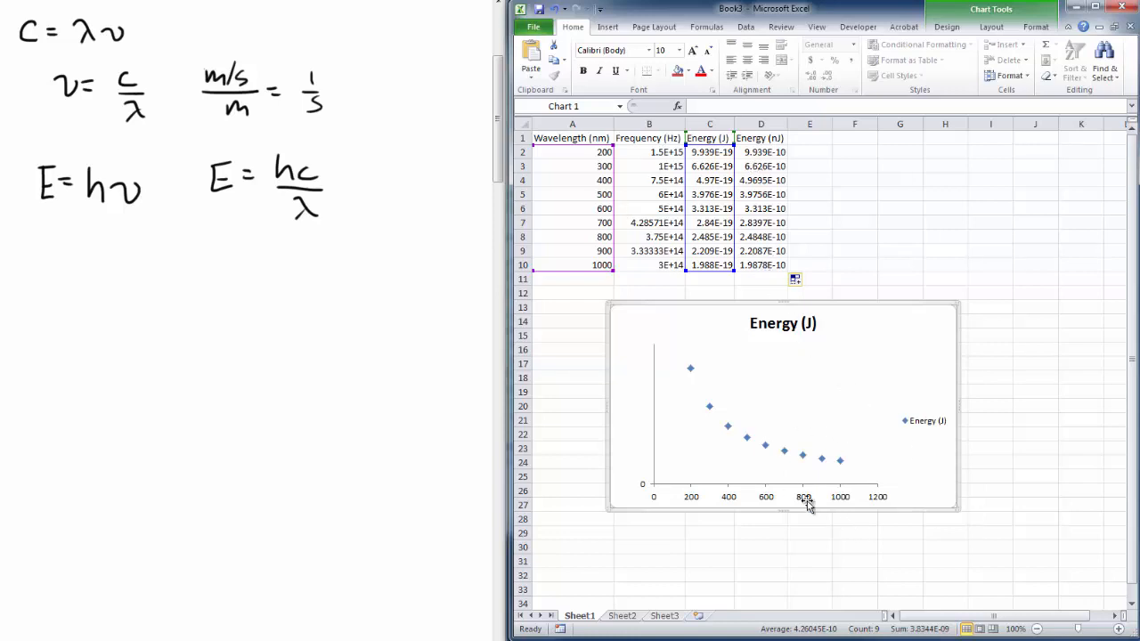
right_click(711, 457)
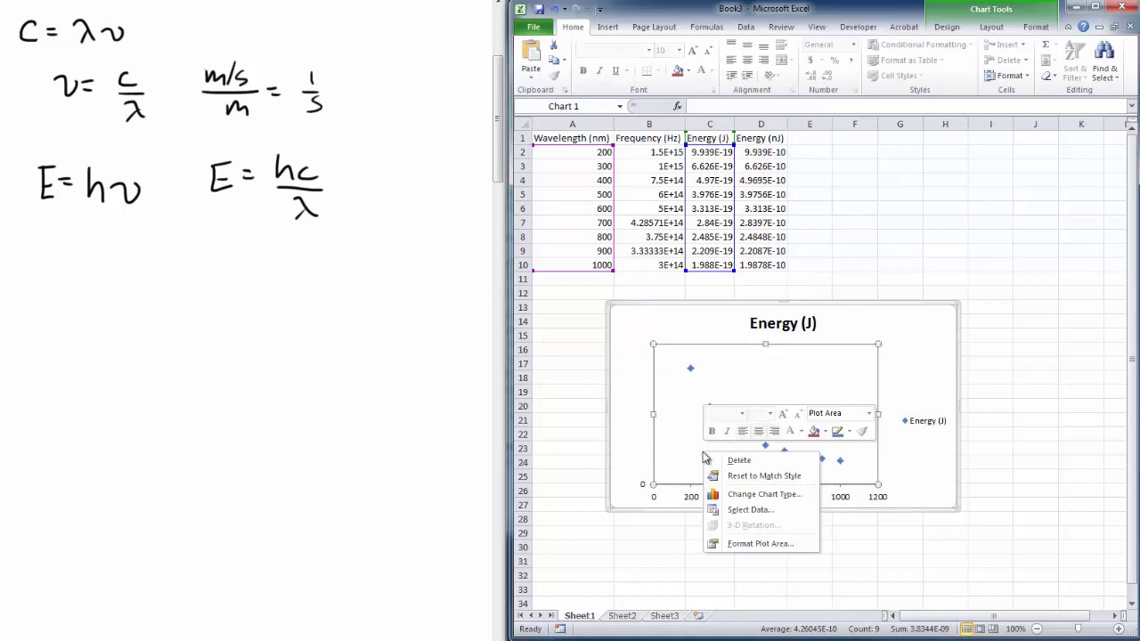
left_click(750, 511)
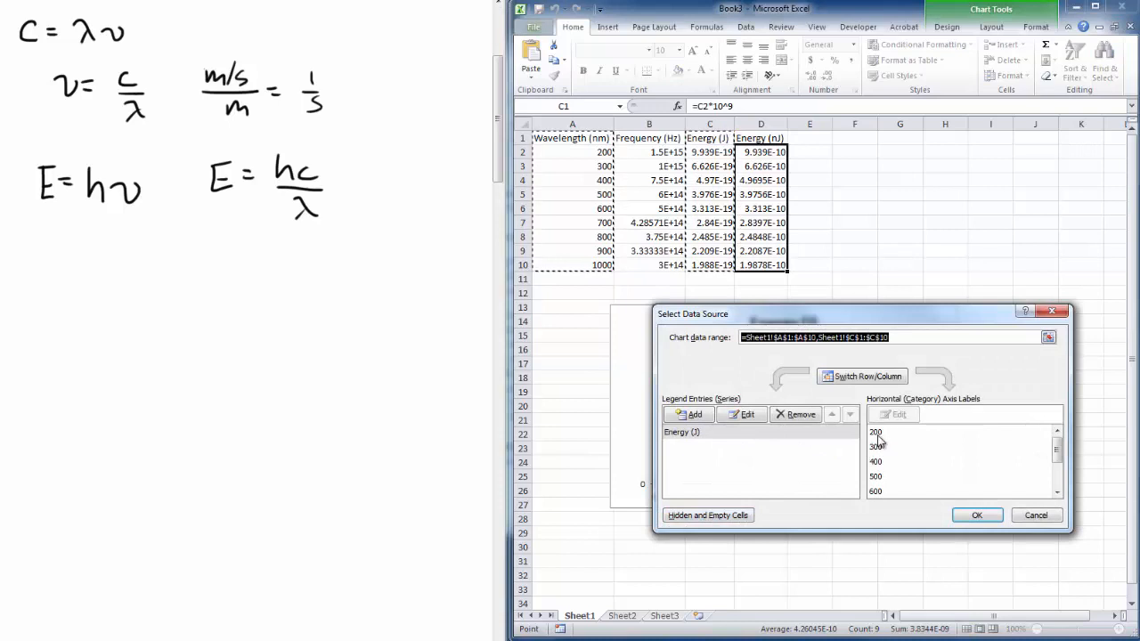
left_click(750, 413)
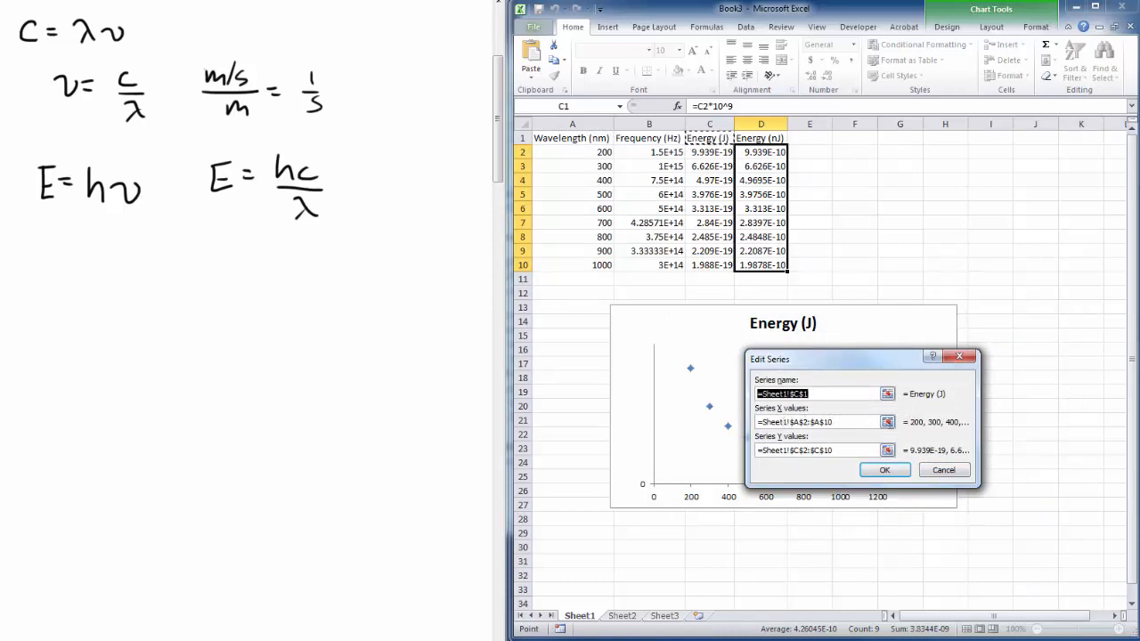
left_click(887, 421)
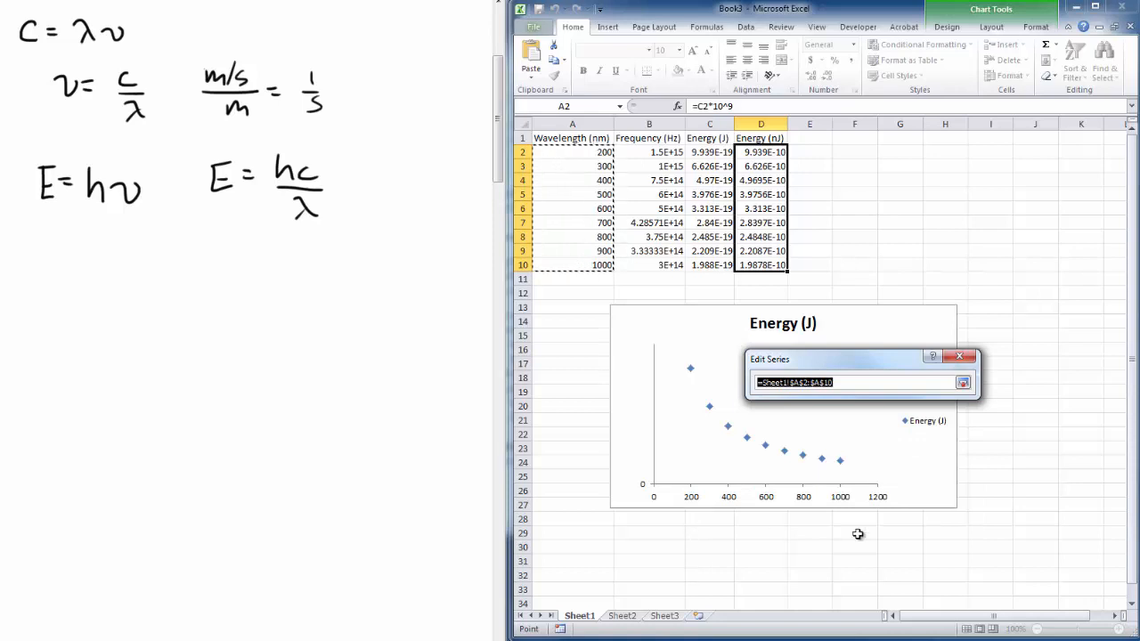
left_click(963, 382)
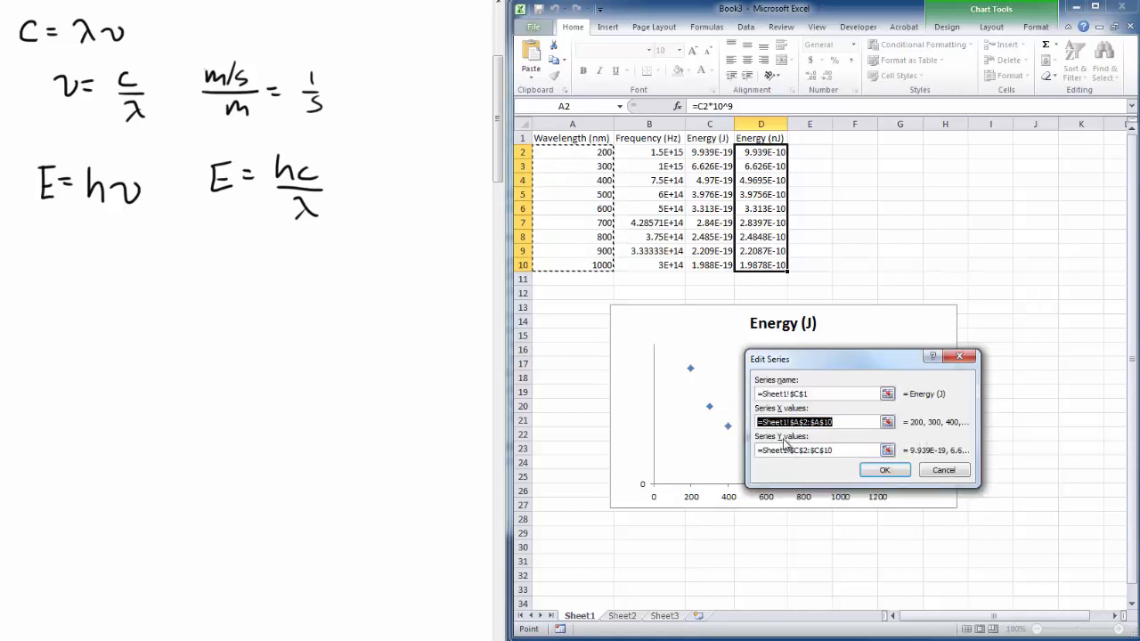
left_click(888, 450)
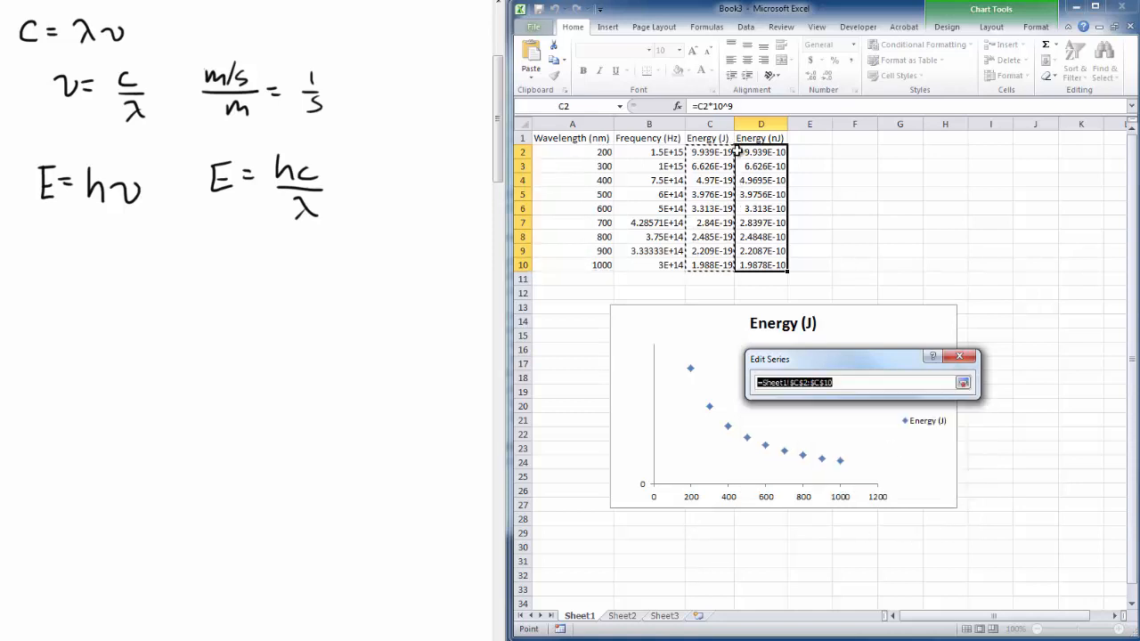
left_click(762, 153)
left_click_drag(763, 174, 762, 266)
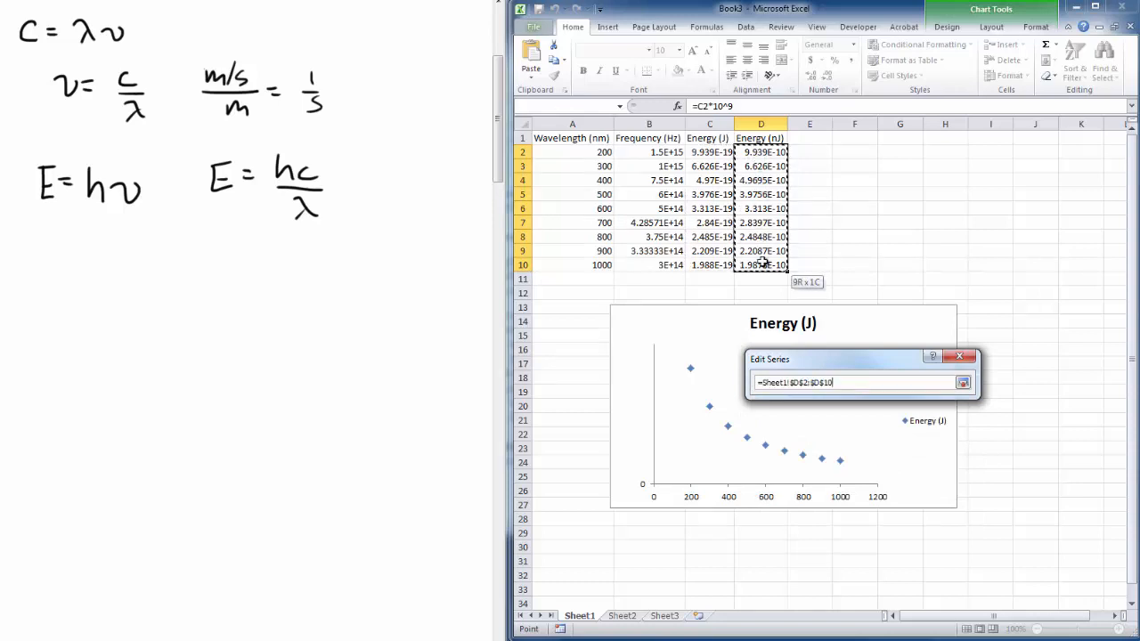
left_click(963, 382)
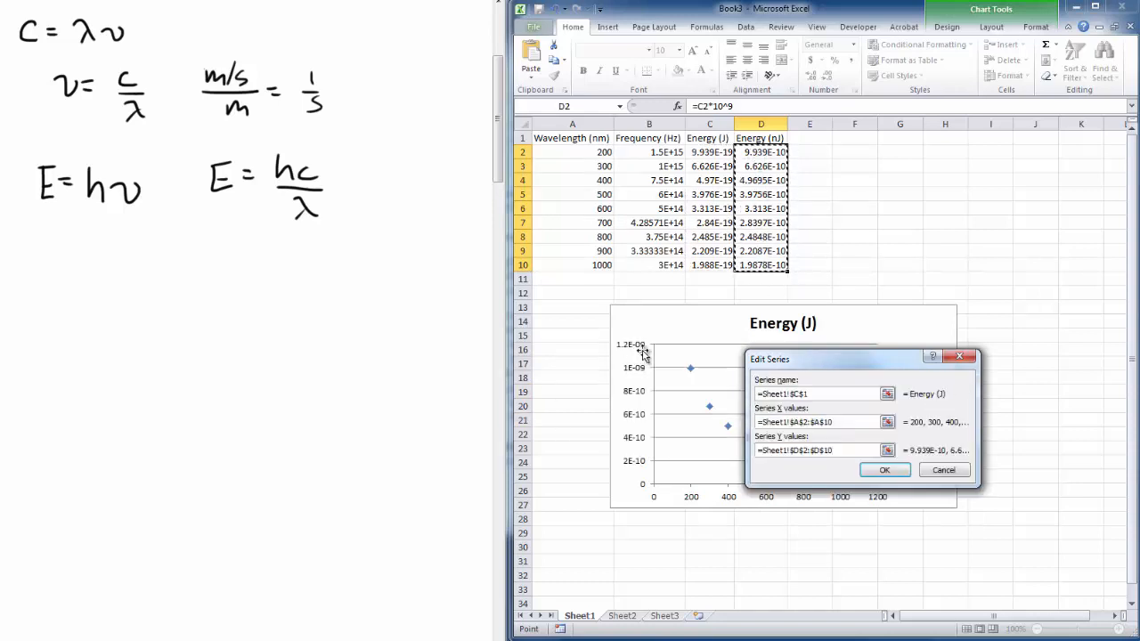
left_click(885, 470)
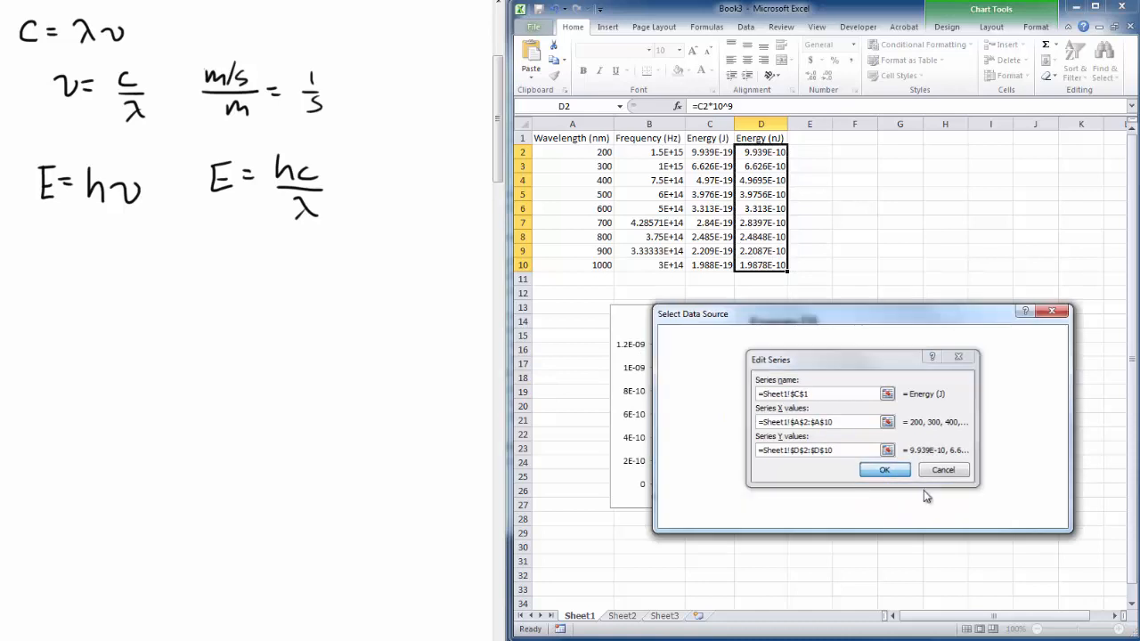
left_click(976, 514)
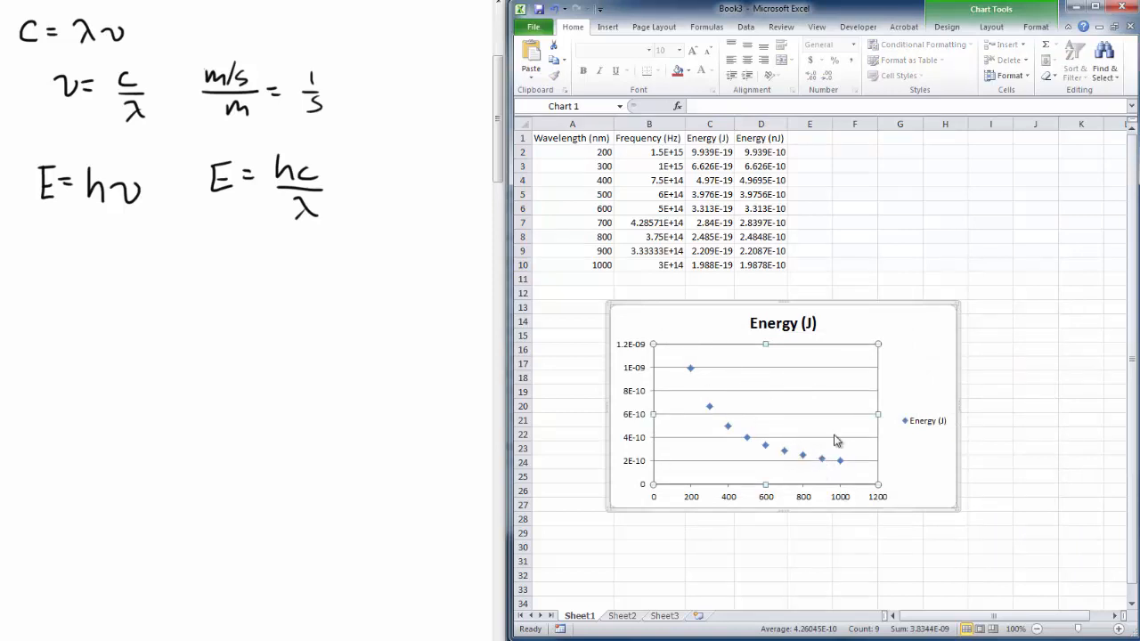
Step: Delete the scatter chart's legend and its Energy (J) title
left_click(932, 431)
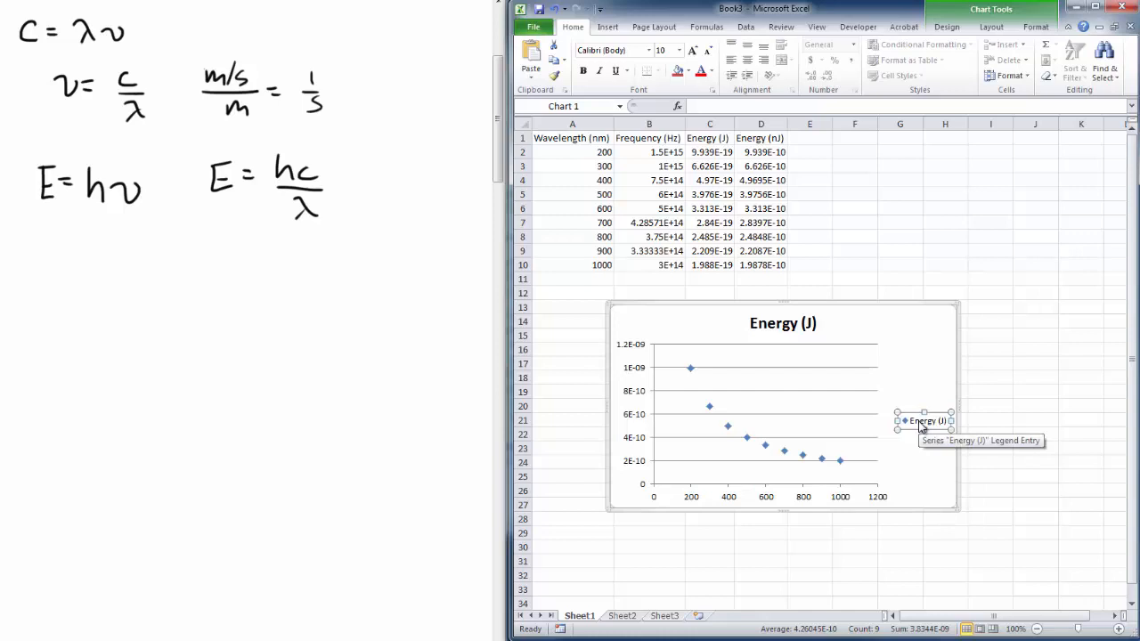
key("Delete")
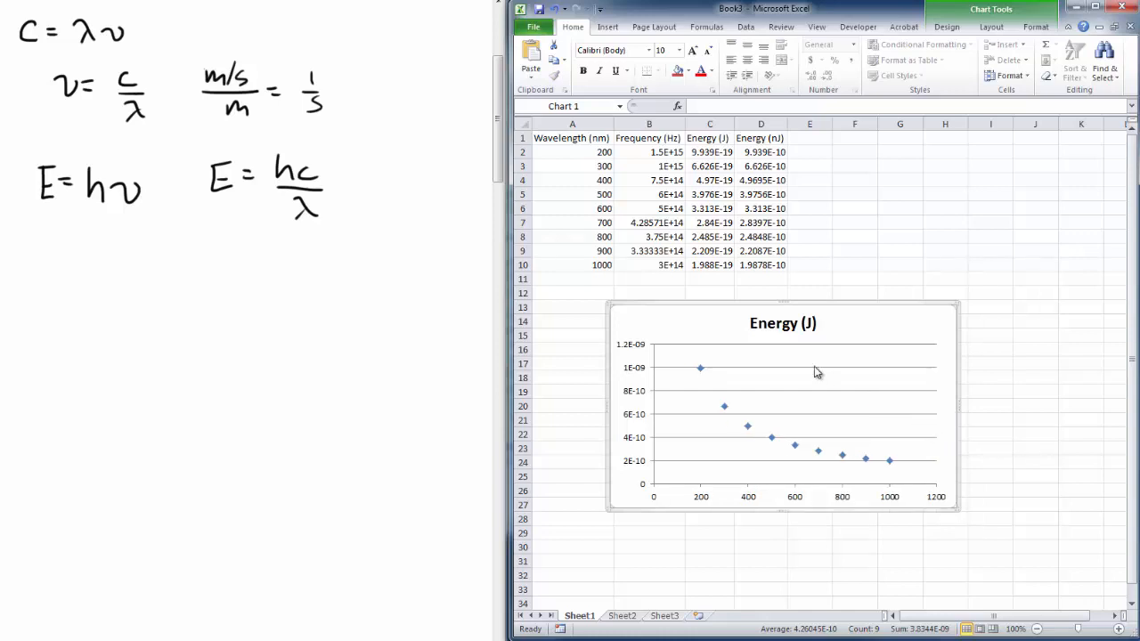
left_click(809, 325)
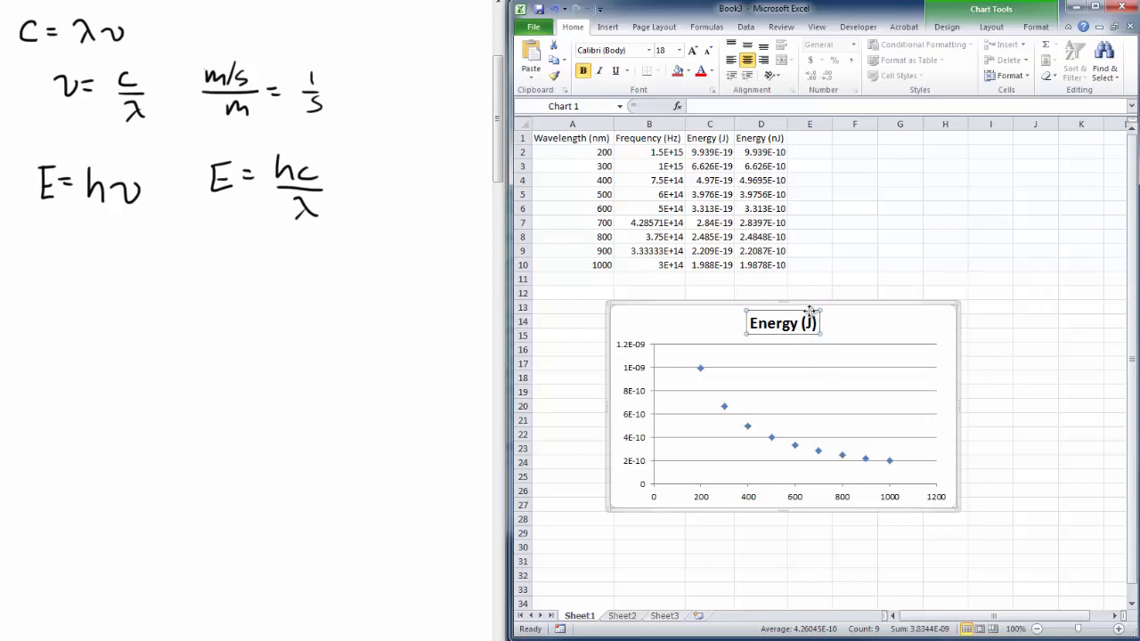
key("Delete")
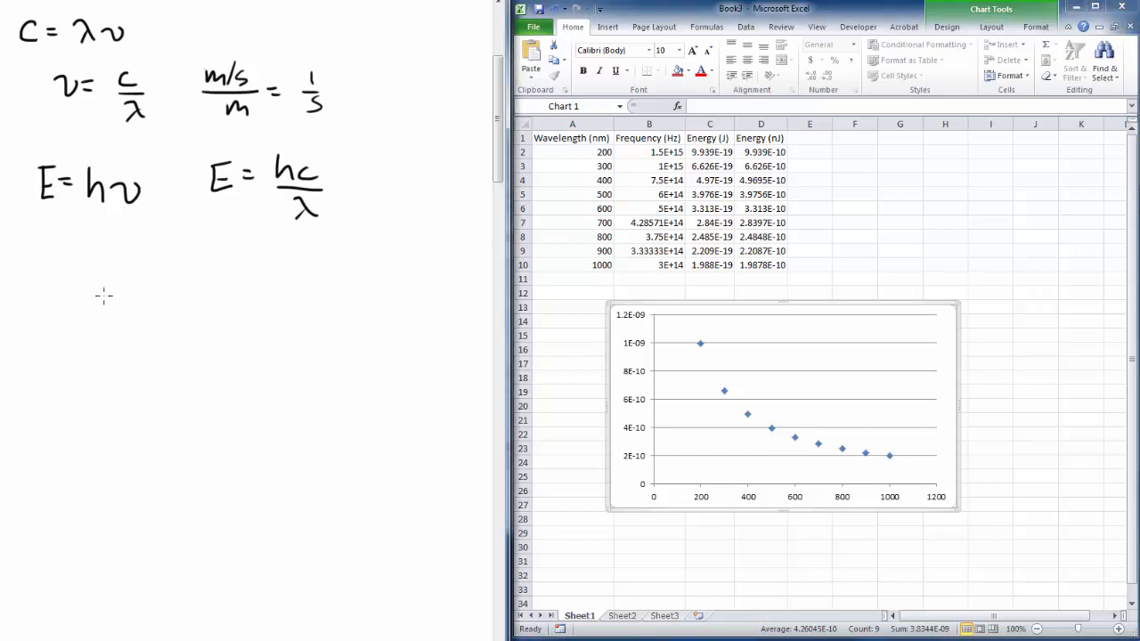
Step: Handwrite the line equation y = mx + b in the notes beside the spreadsheet, with E = hc 1/λ below it
mouse_move(104, 287)
left_mouse_down()
mouse_move(121, 306)
mouse_move(111, 318)
mouse_move(155, 284)
mouse_move(197, 297)
mouse_move(270, 281)
left_mouse_up()
mouse_move(260, 272)
left_mouse_down()
mouse_move(260, 292)
mouse_move(307, 287)
left_mouse_up()
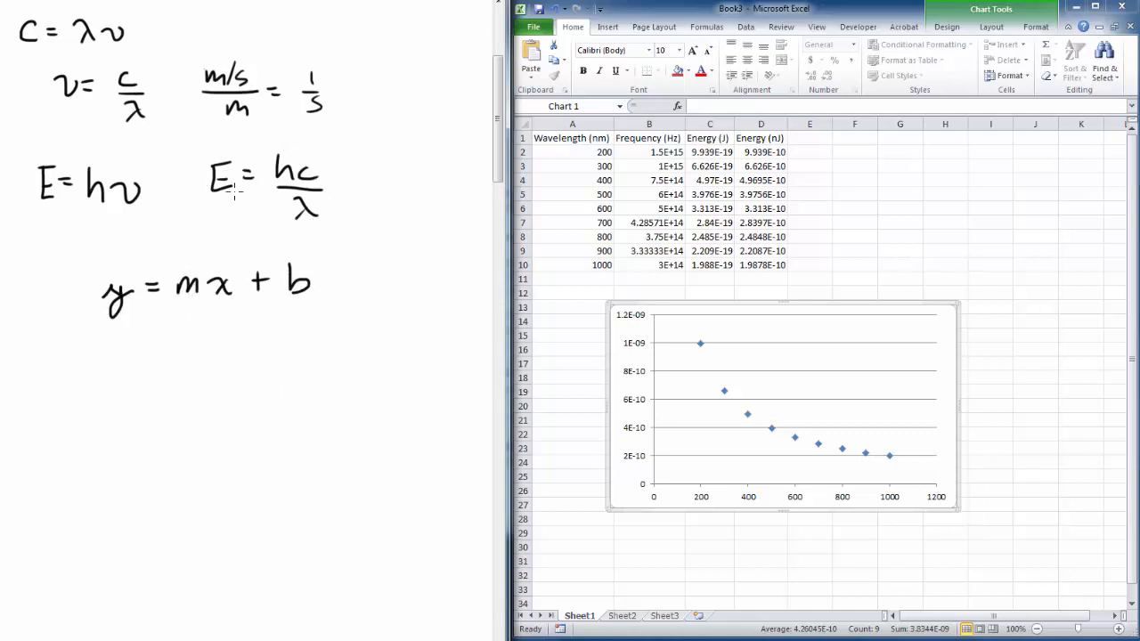
mouse_move(122, 387)
left_mouse_down()
mouse_move(139, 397)
mouse_move(134, 383)
mouse_move(167, 373)
left_mouse_up()
mouse_move(156, 378)
left_mouse_down()
mouse_move(255, 386)
mouse_move(250, 415)
left_mouse_up()
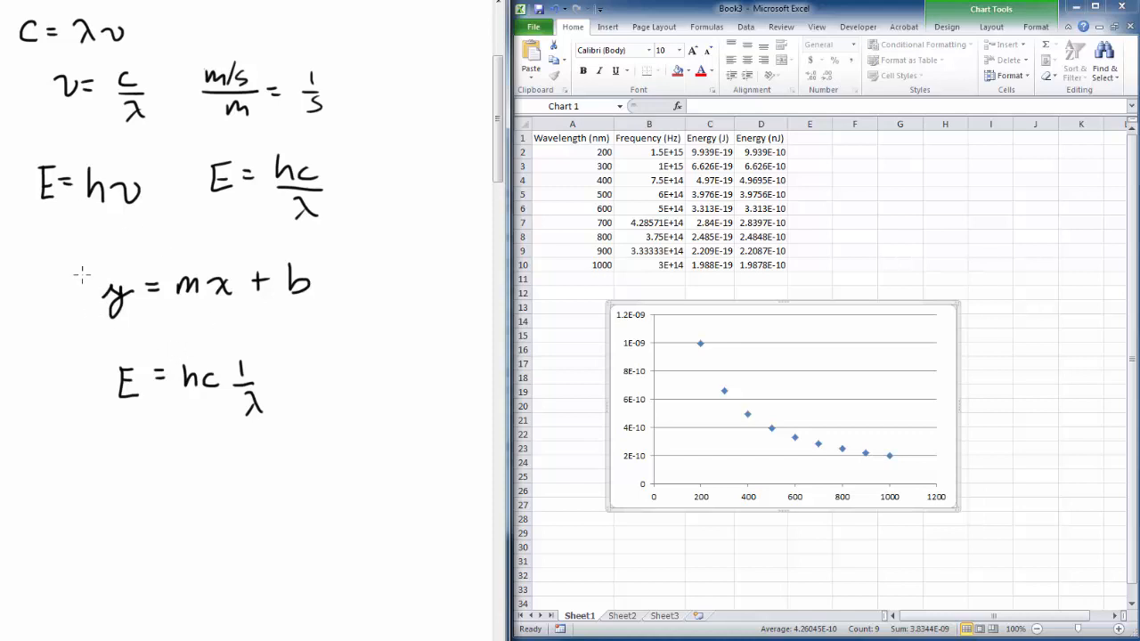
Step: Box the matching terms y and E in blue, m and hc in green, x and 1/λ in magenta, and append + 0
mouse_move(81, 274)
left_mouse_down()
mouse_move(87, 331)
mouse_move(142, 299)
mouse_move(86, 265)
left_mouse_up()
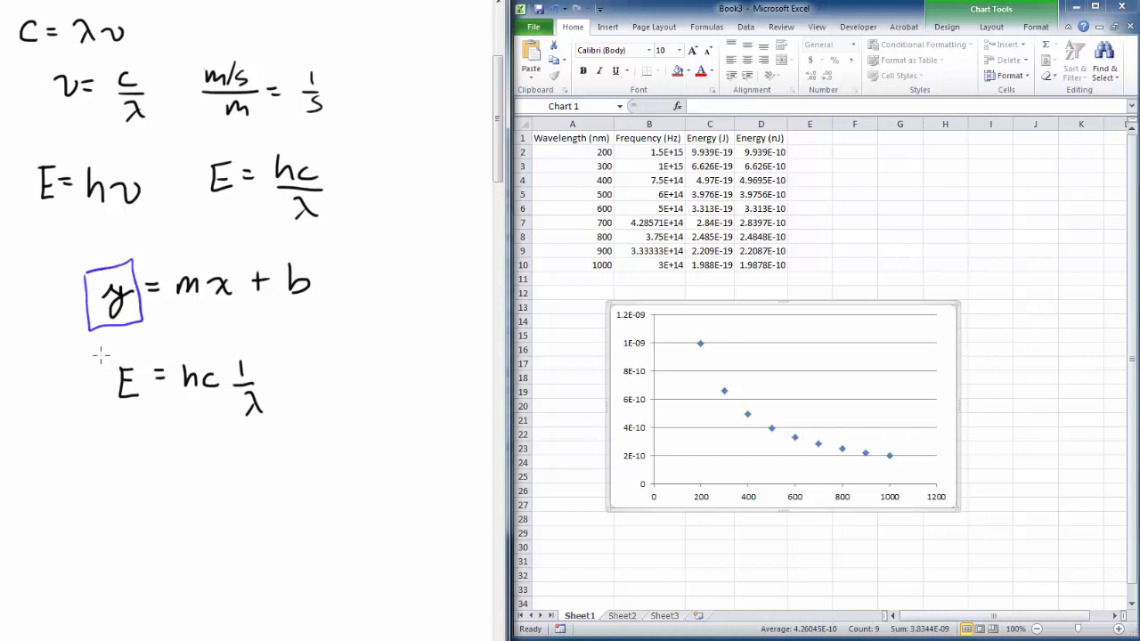
mouse_move(101, 356)
left_mouse_down()
mouse_move(99, 408)
mouse_move(153, 407)
mouse_move(134, 358)
mouse_move(96, 359)
left_mouse_up()
mouse_move(173, 265)
left_mouse_down()
mouse_move(175, 312)
mouse_move(206, 303)
mouse_move(175, 264)
left_mouse_up()
mouse_move(178, 354)
left_mouse_down()
mouse_move(175, 403)
mouse_move(228, 402)
mouse_move(219, 353)
mouse_move(171, 352)
left_mouse_up()
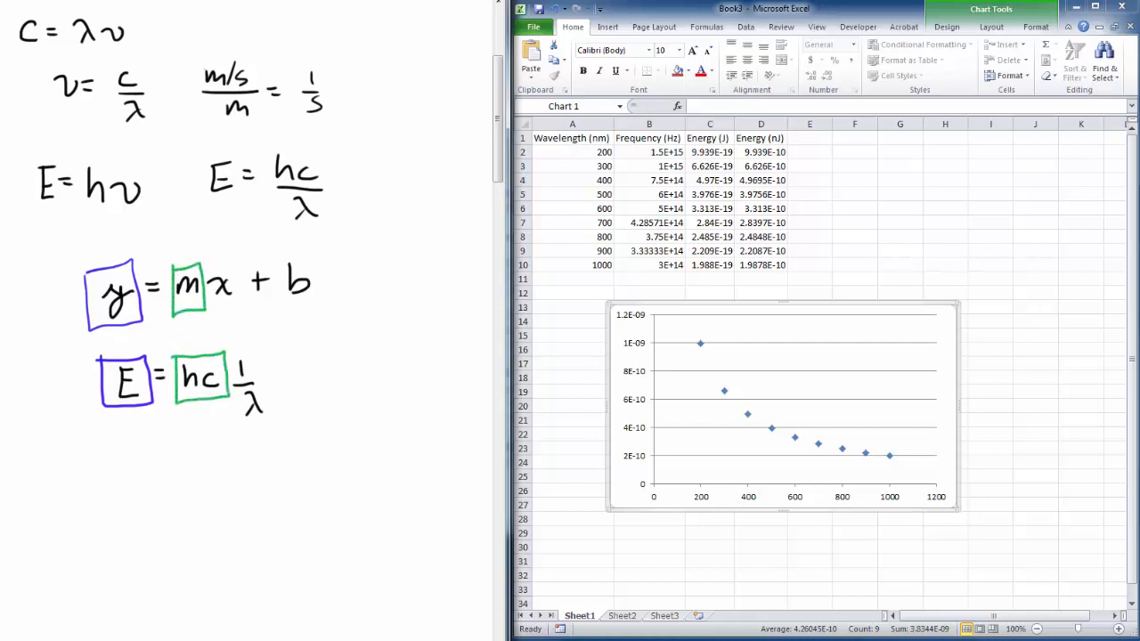
mouse_move(209, 266)
left_mouse_down()
mouse_move(212, 308)
mouse_move(239, 271)
mouse_move(210, 265)
left_mouse_up()
mouse_move(233, 352)
left_mouse_down()
mouse_move(231, 424)
mouse_move(276, 421)
mouse_move(267, 346)
mouse_move(231, 350)
left_mouse_up()
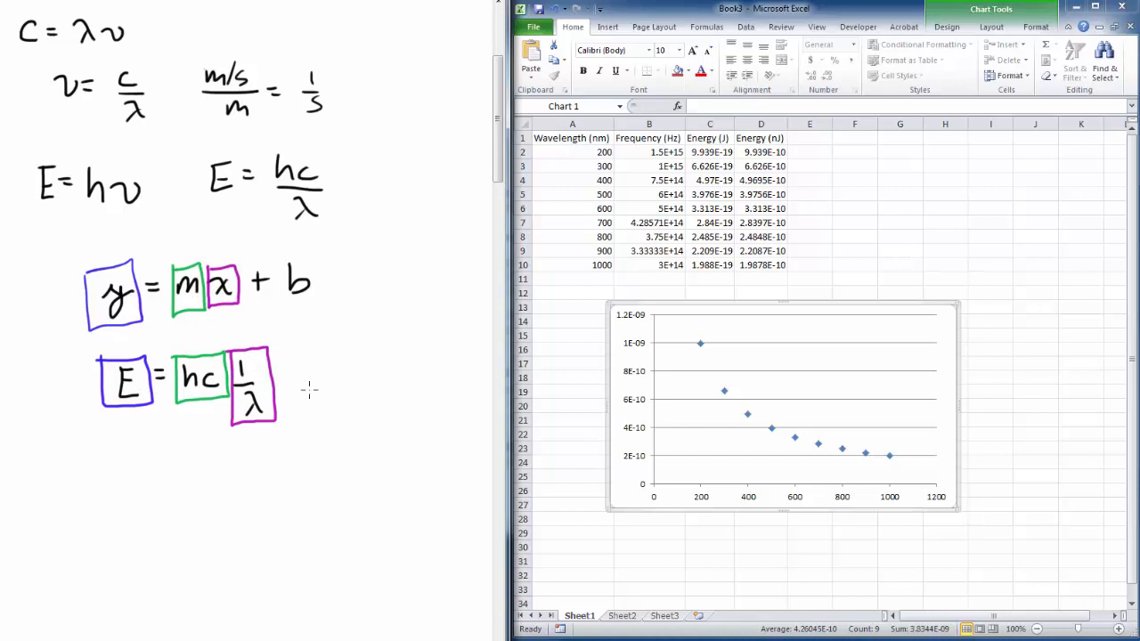
left_click_drag(295, 368, 296, 387)
left_click_drag(288, 378, 331, 362)
Step: Add the column header 1/Wavelength (1/nm) in E1 of the spreadsheet and fit column E's width to it
left_click(812, 138)
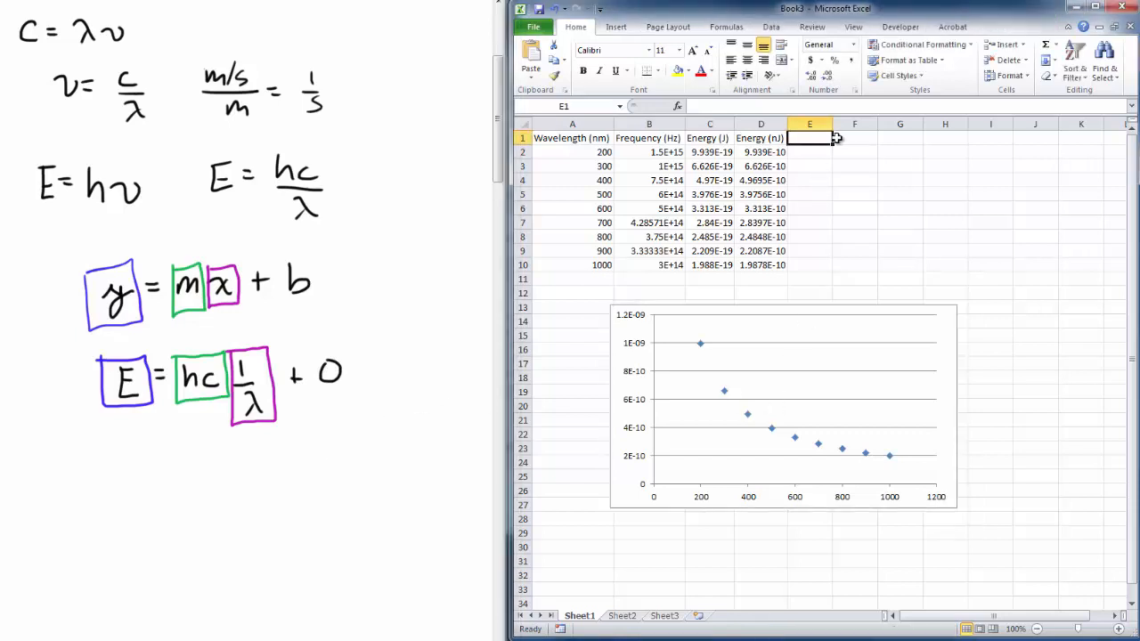
type("1/Wavelength (")
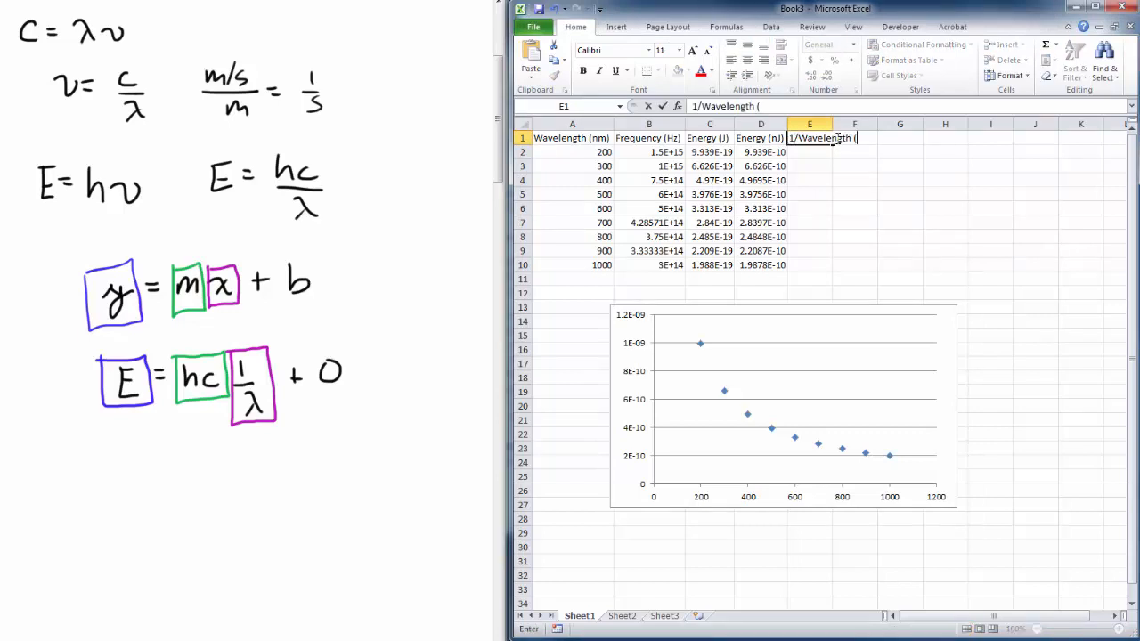
type("nm)")
key("Return")
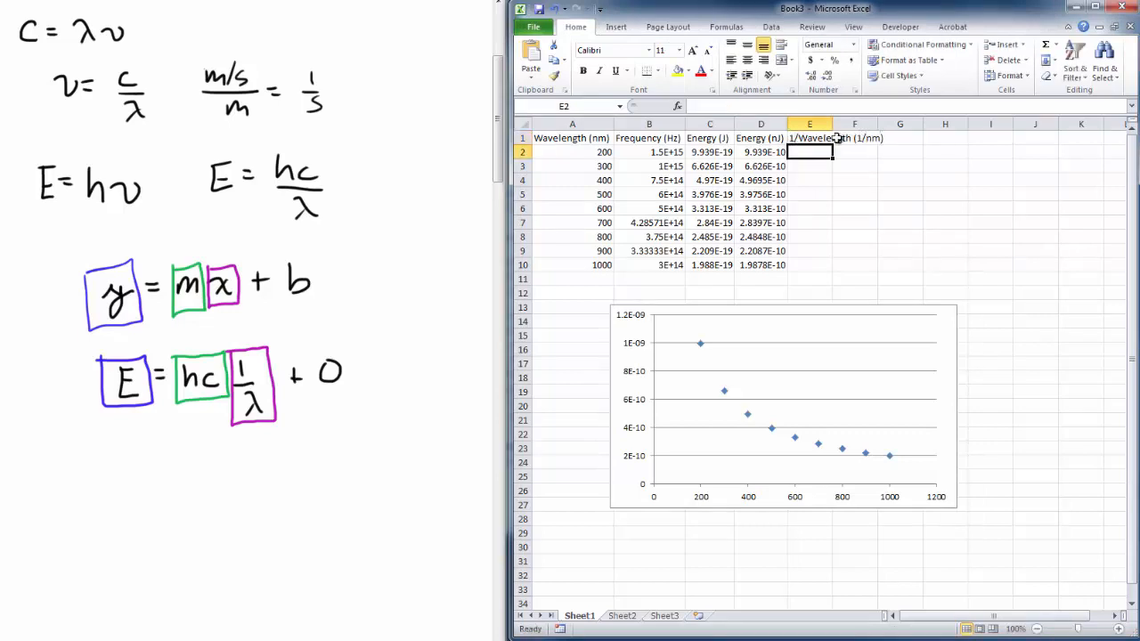
double_click(842, 130)
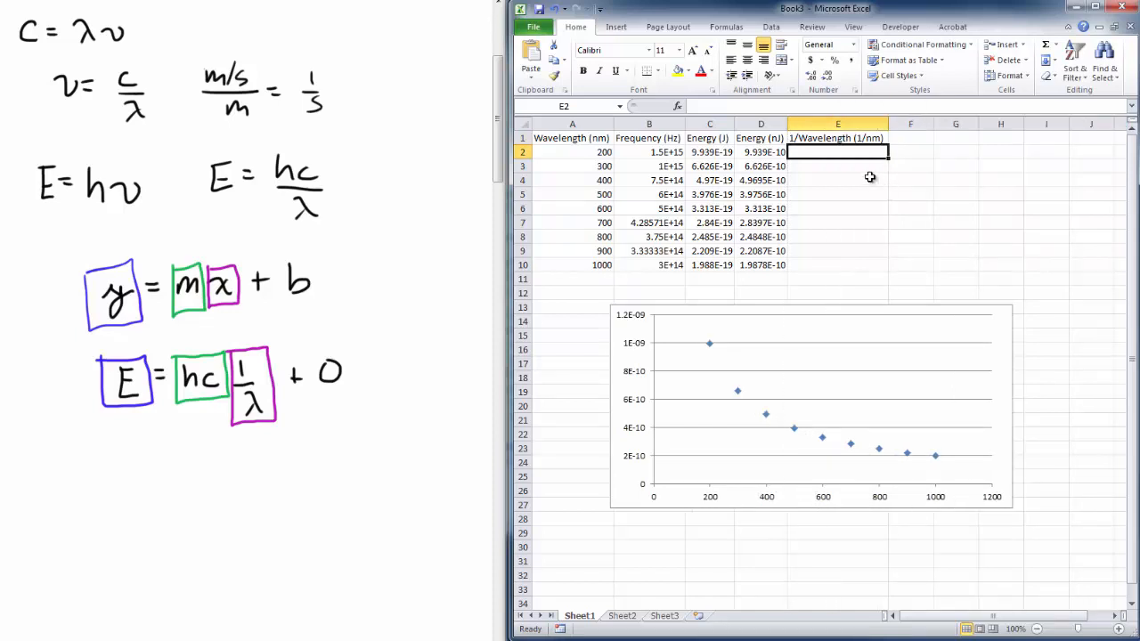
Step: Enter the reciprocal wavelength formula =1/A2 in E2 and copy it down through E10
type("=1/")
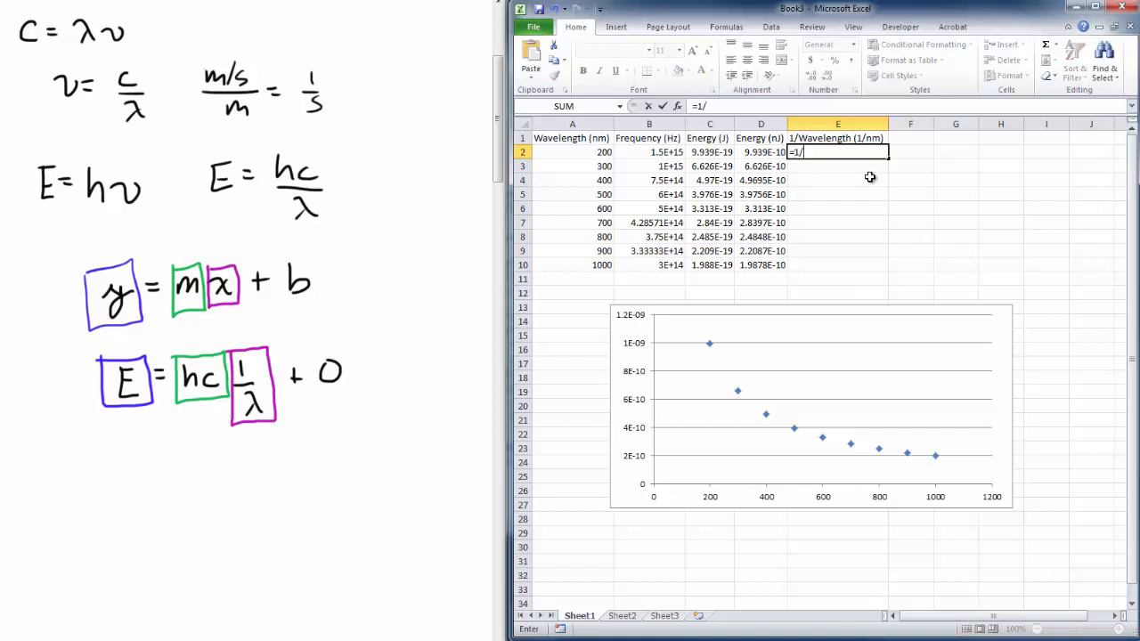
left_click(605, 152)
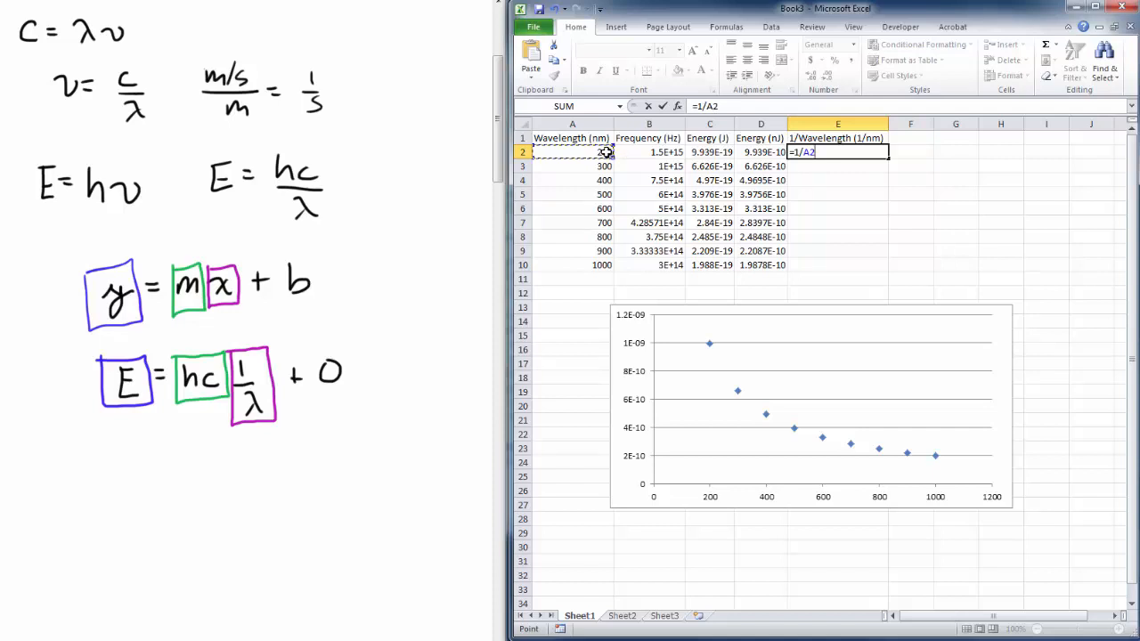
type(")")
key("Return")
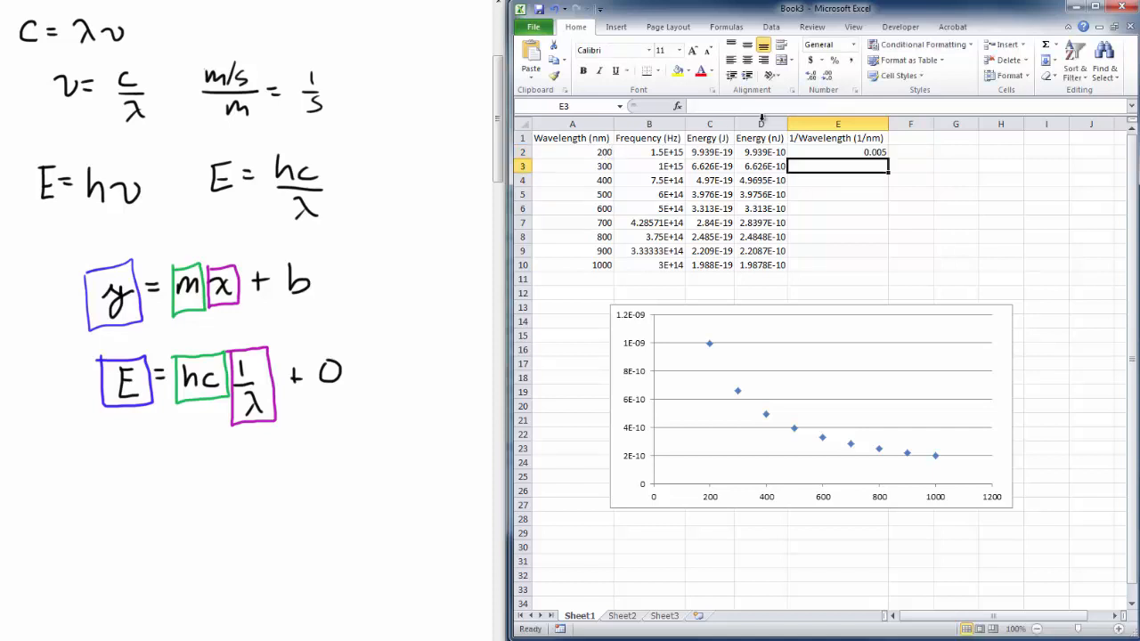
left_click(851, 153)
double_click(889, 157)
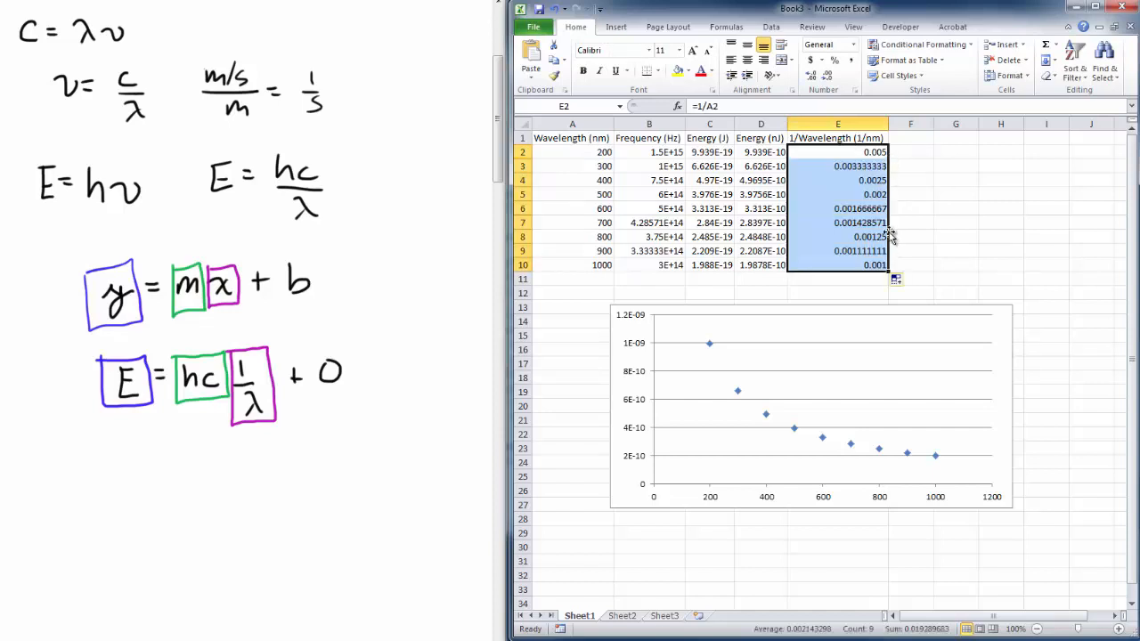
Step: Change the chart series' X values to the reciprocal wavelengths in E2:E10, keeping D2:D10 as the Y values
right_click(703, 444)
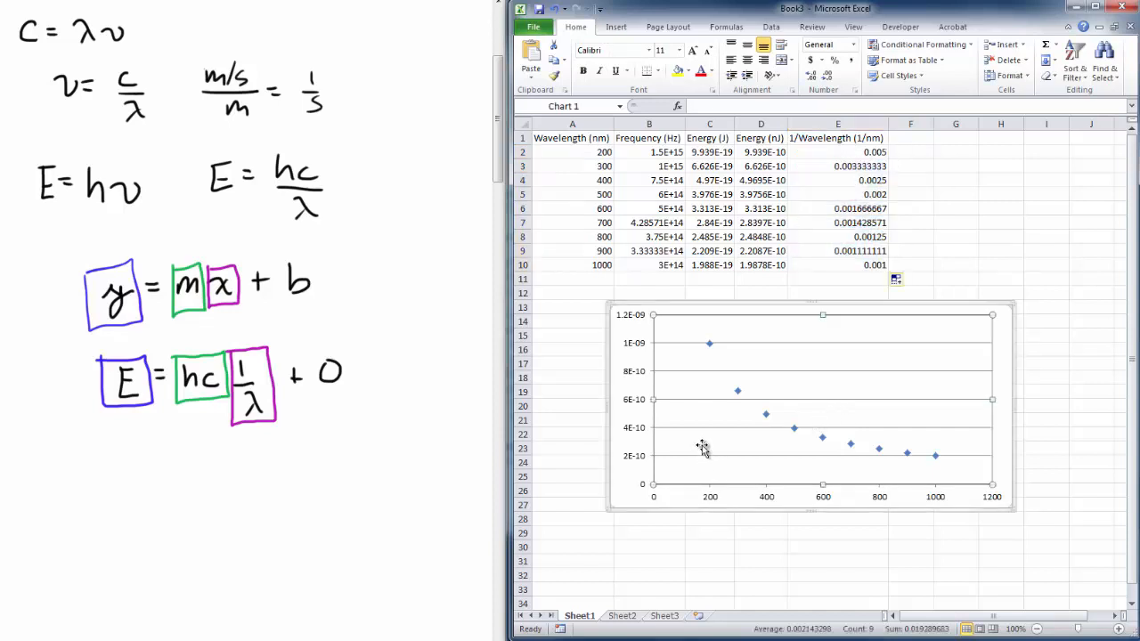
left_click(753, 500)
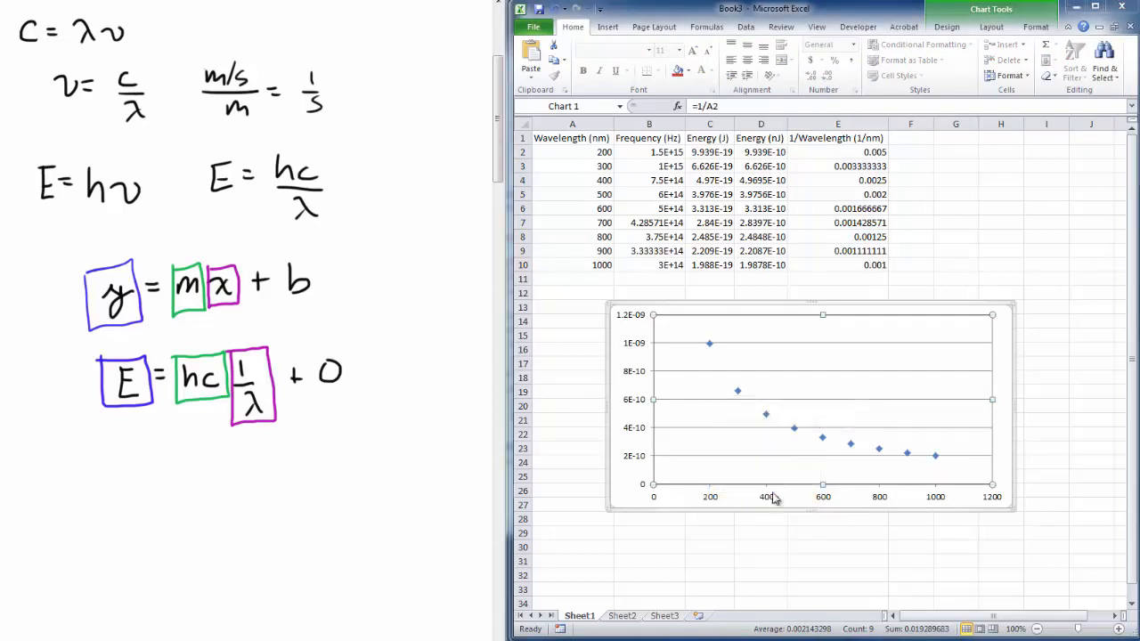
left_click(730, 422)
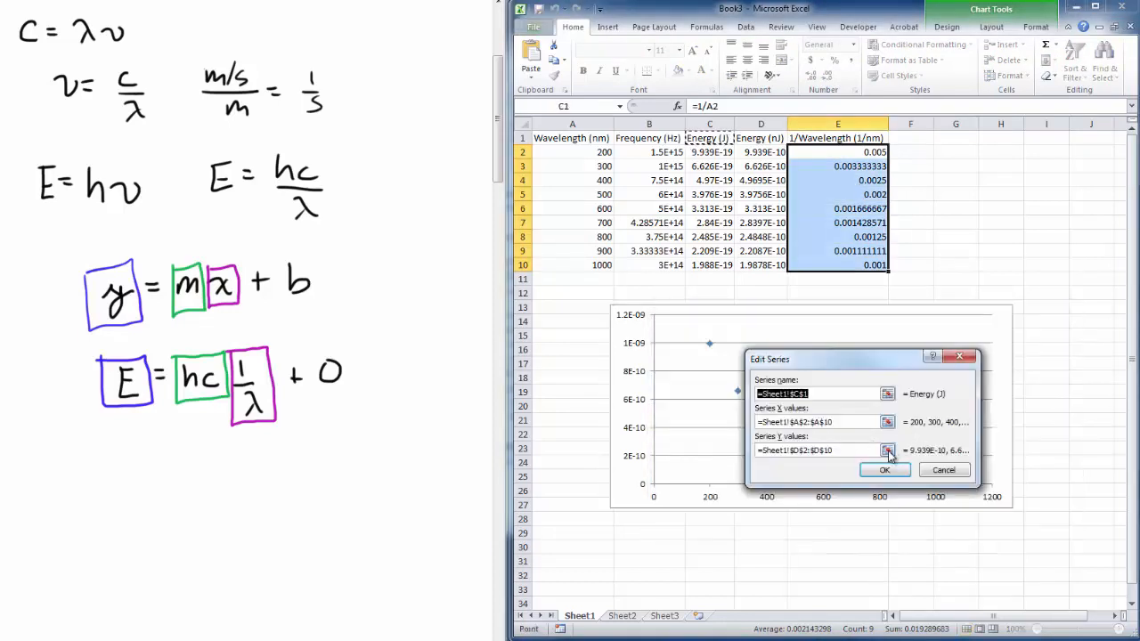
left_click(887, 422)
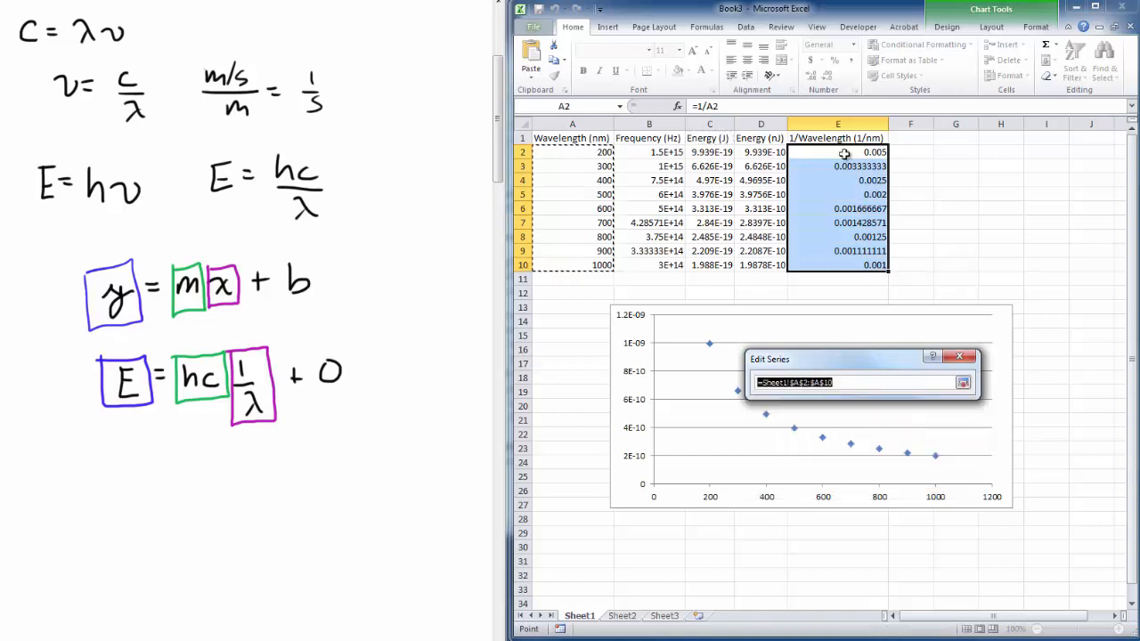
left_click_drag(841, 153, 841, 264)
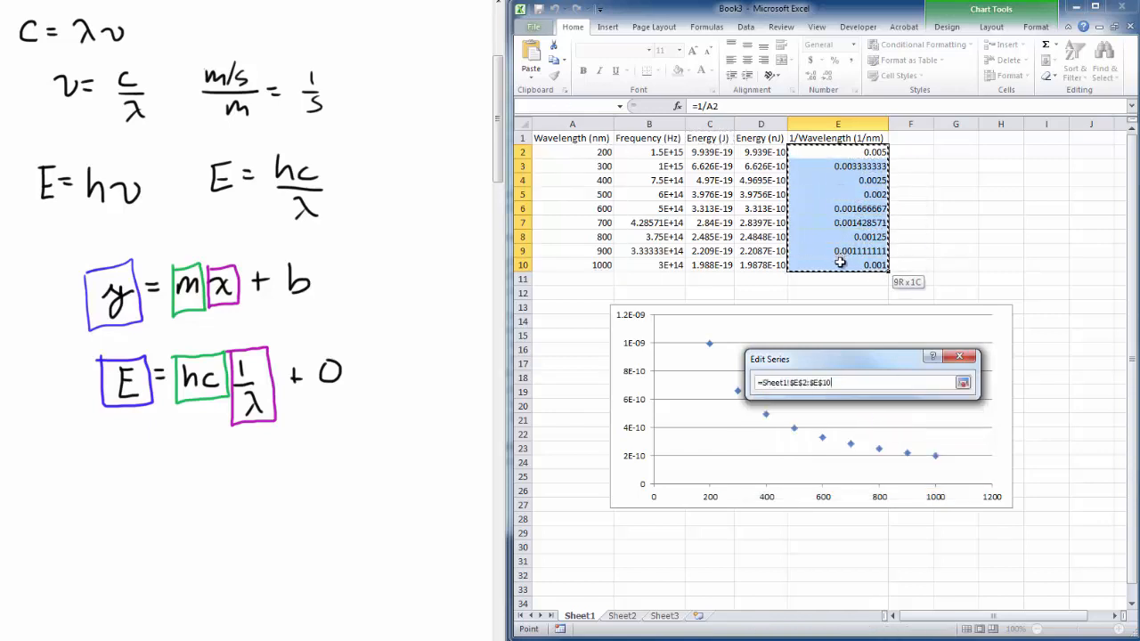
left_click(962, 382)
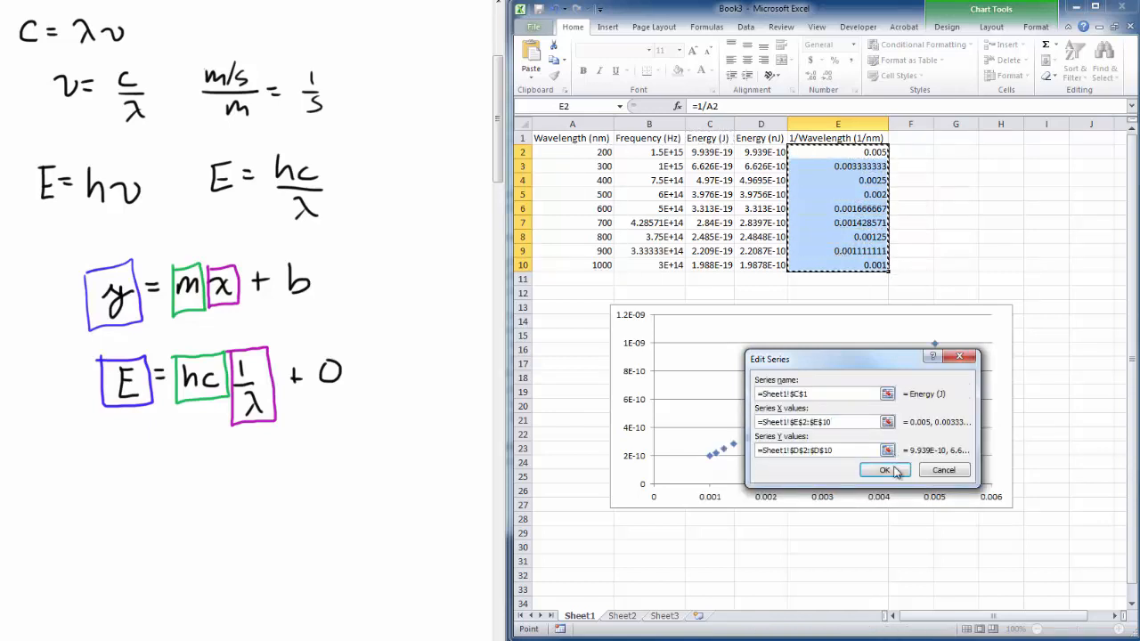
left_click_drag(837, 359, 951, 454)
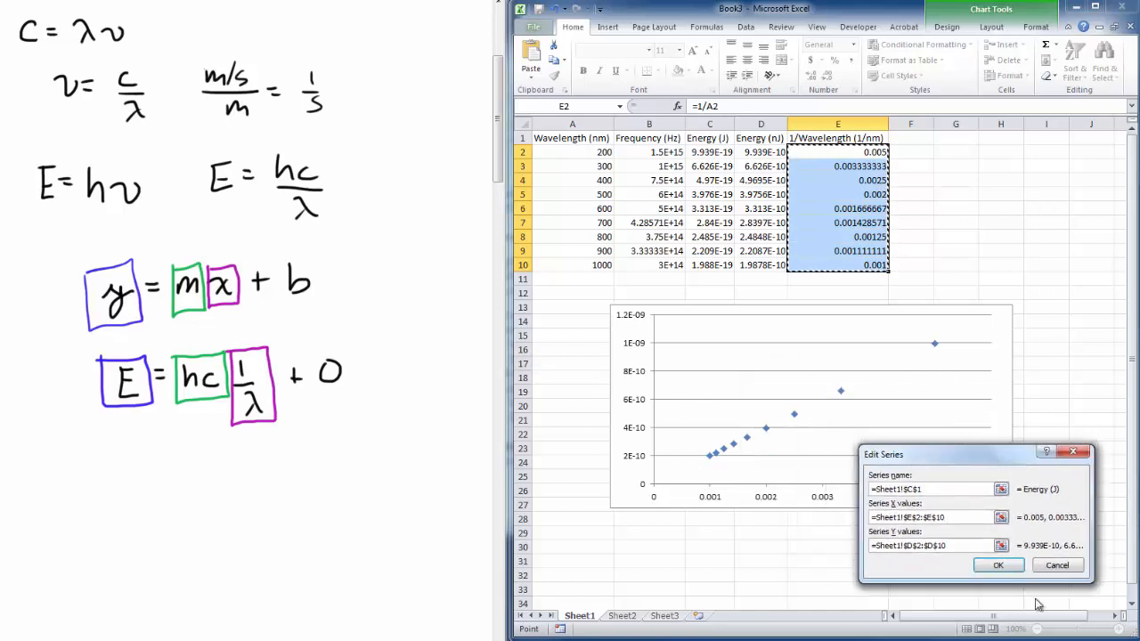
left_click(1006, 568)
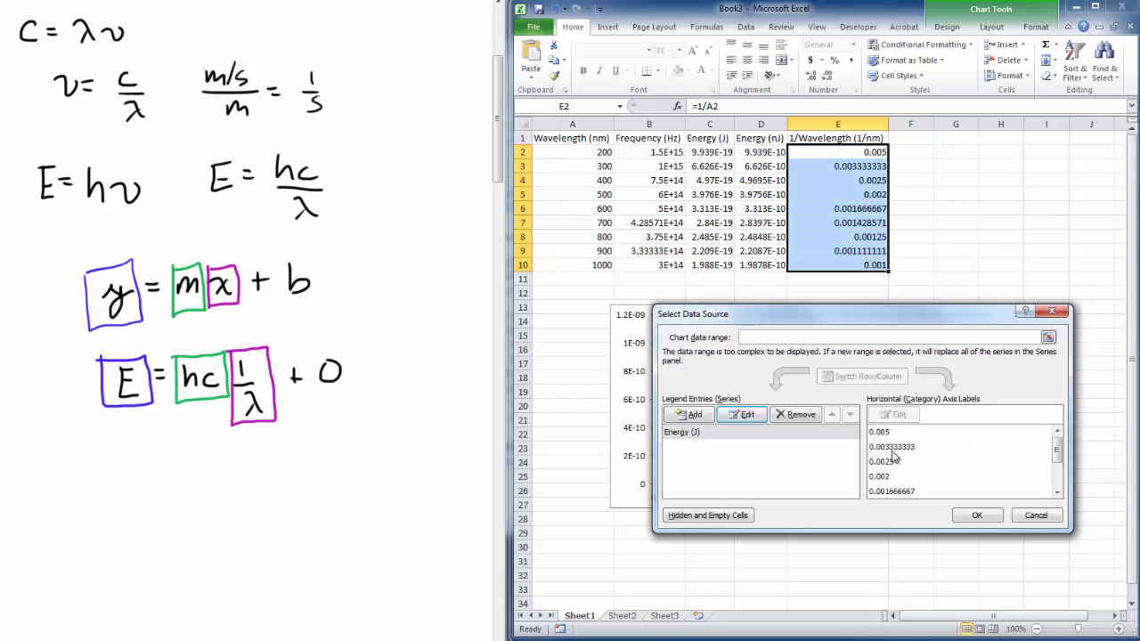
left_click(977, 514)
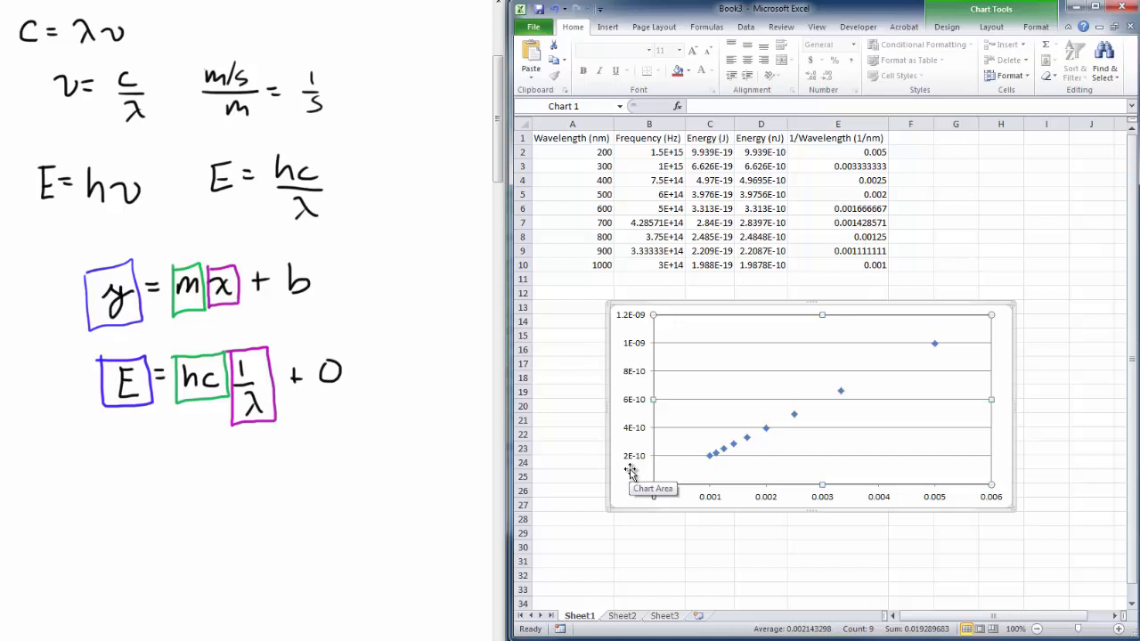
Step: Add a horizontal axis title below the axis and a rotated vertical axis title to the chart
left_click(960, 12)
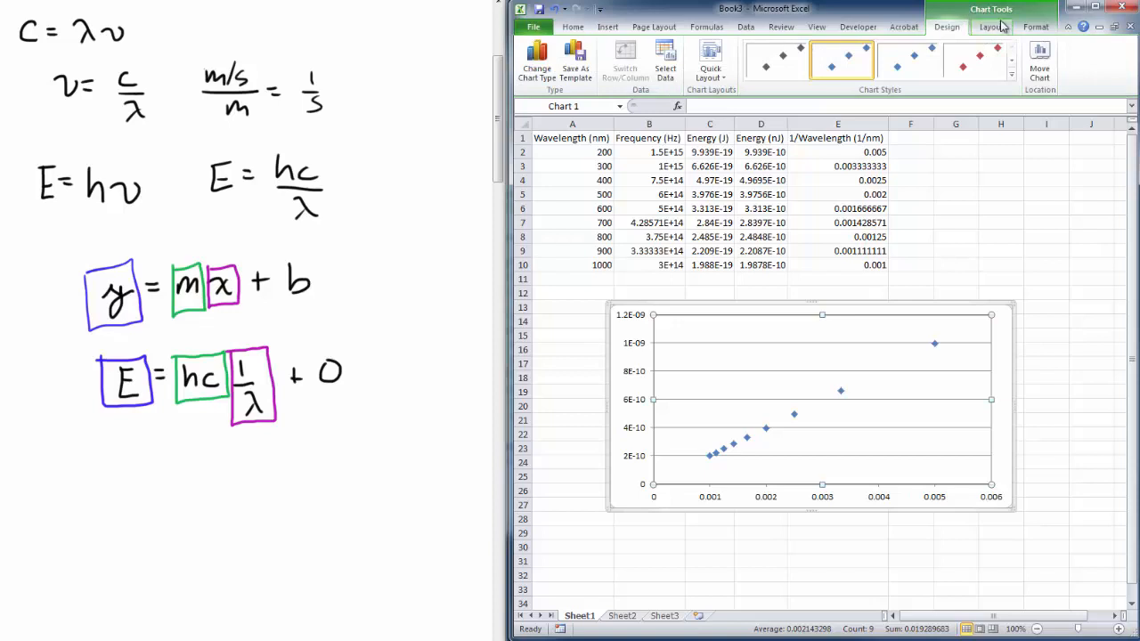
left_click(992, 27)
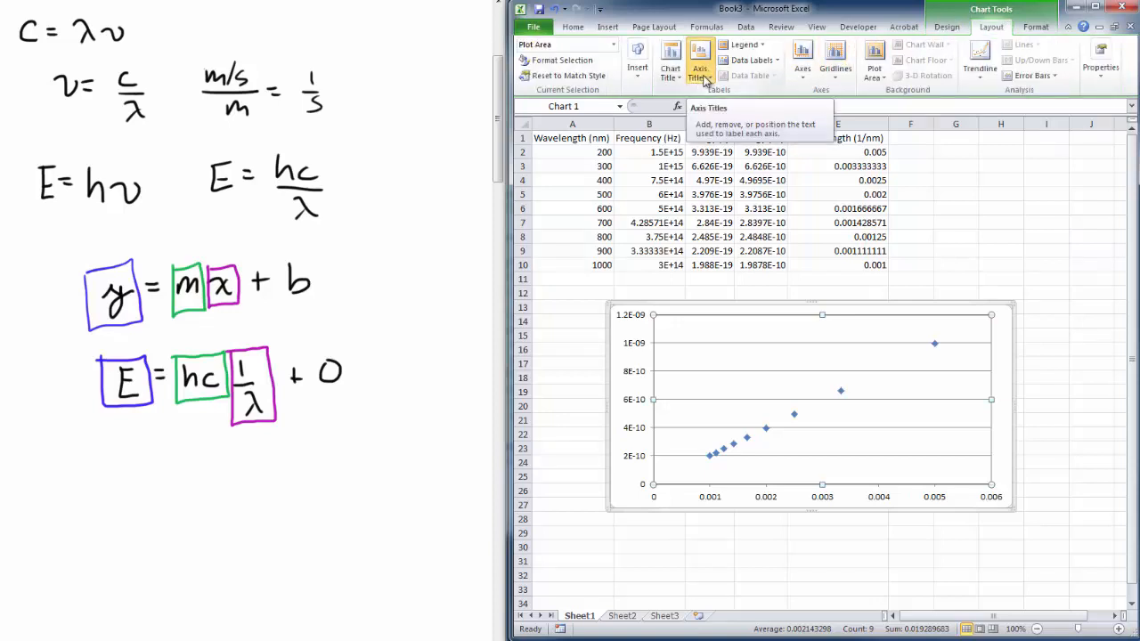
left_click(704, 79)
mouse_move(717, 94)
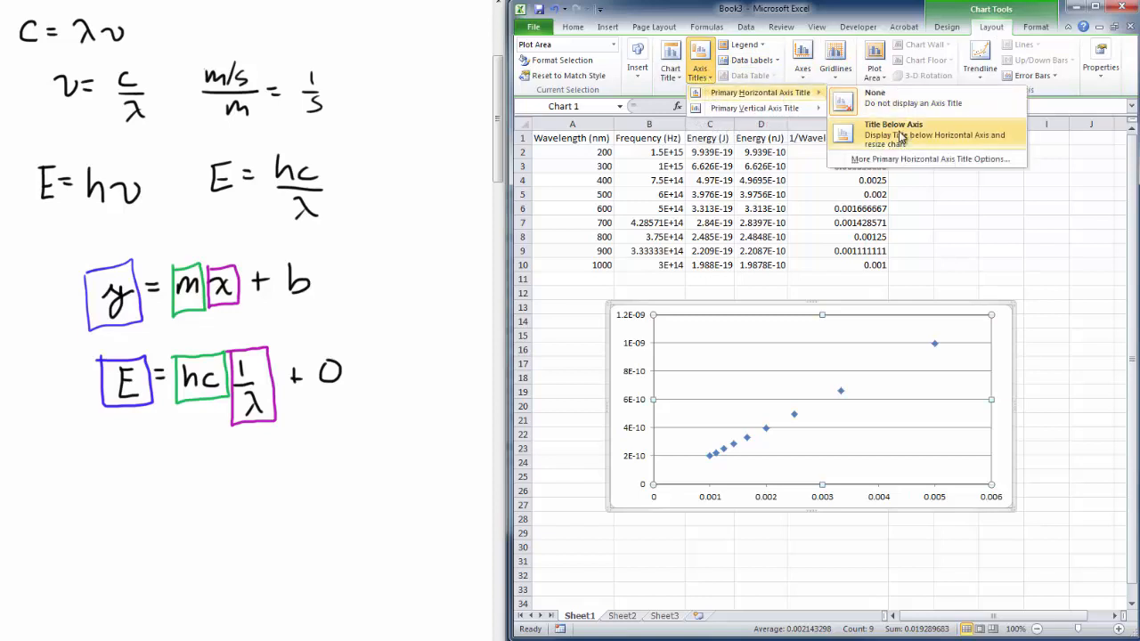
left_click(902, 137)
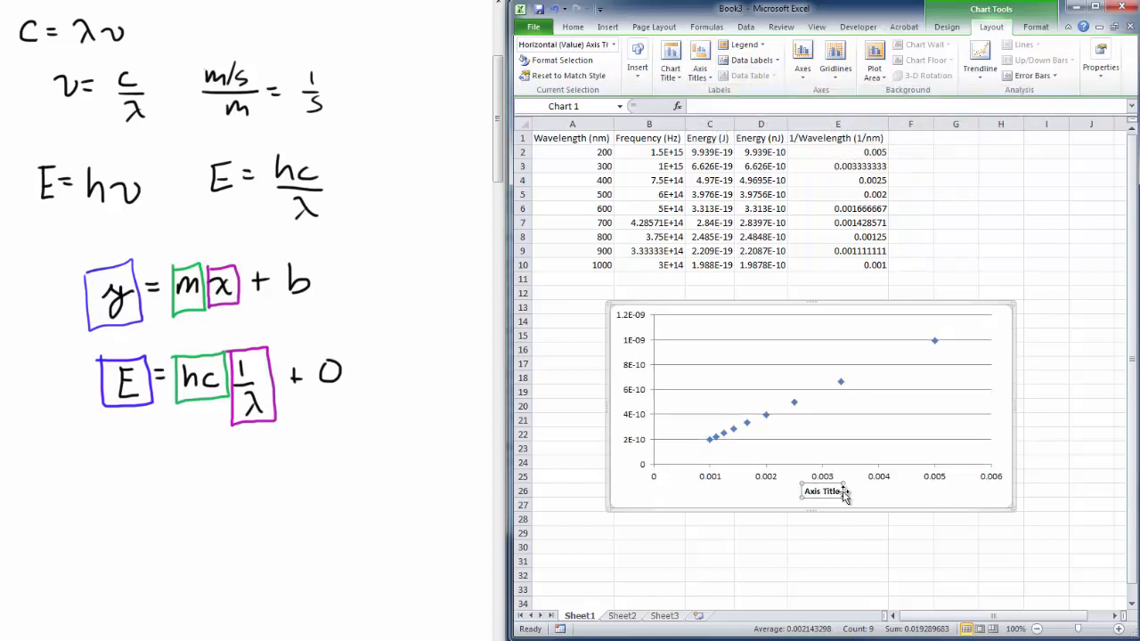
left_click(808, 73)
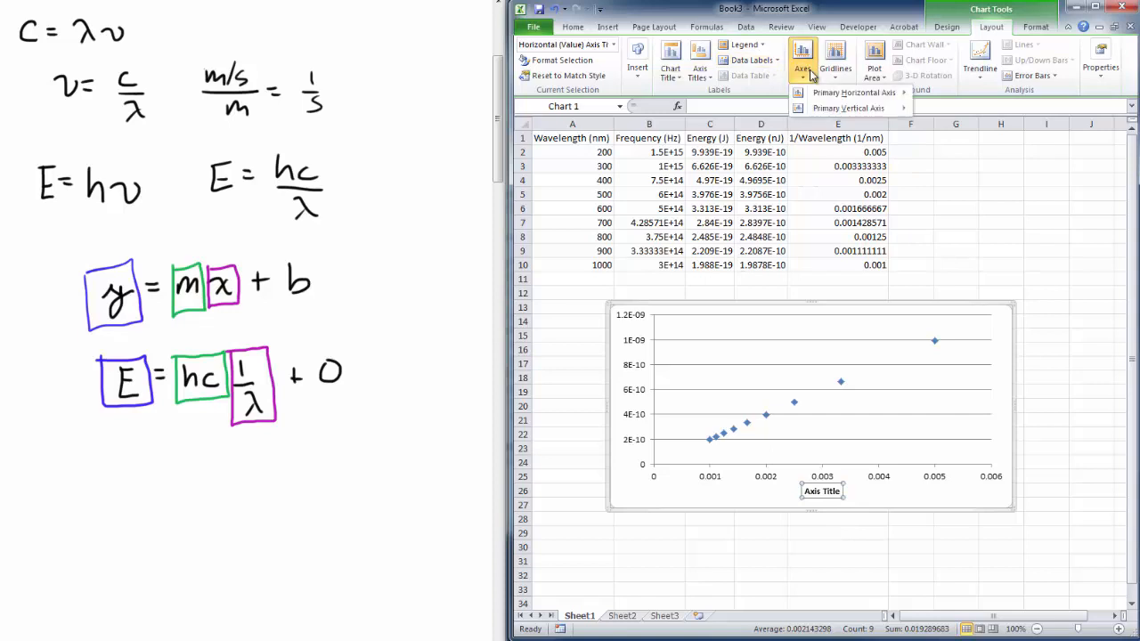
mouse_move(835, 109)
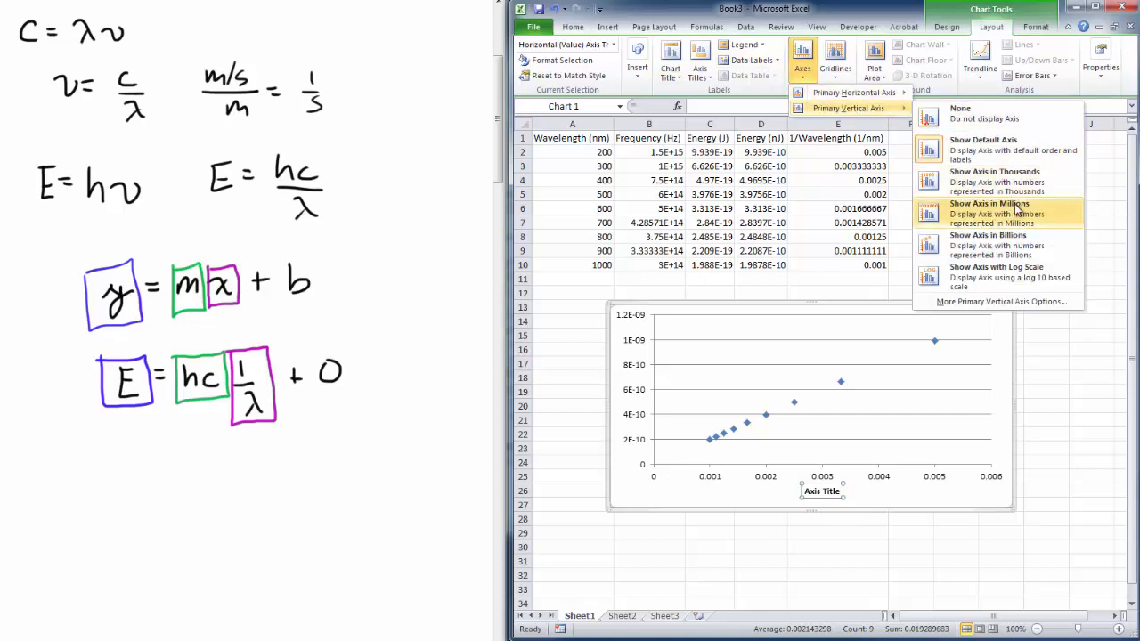
left_click(699, 70)
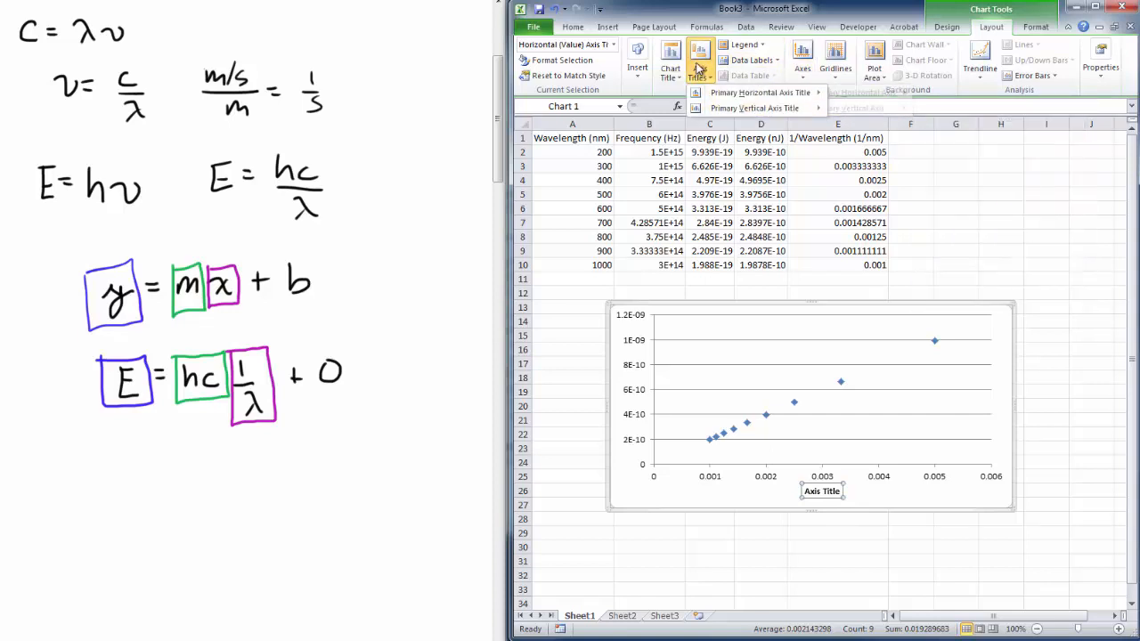
mouse_move(785, 109)
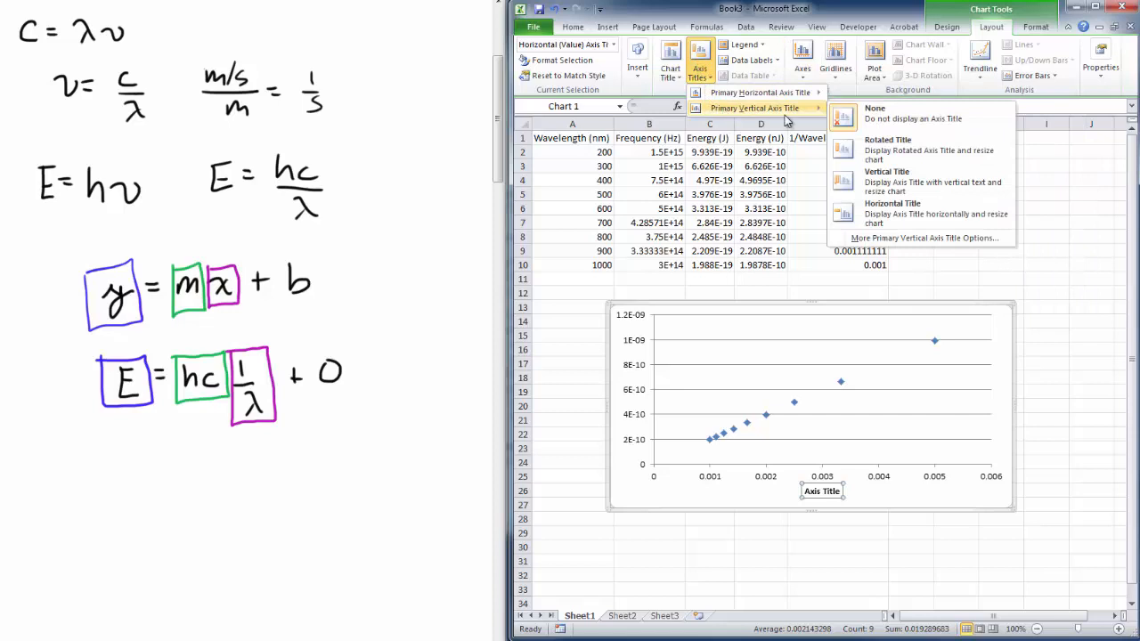
left_click(917, 152)
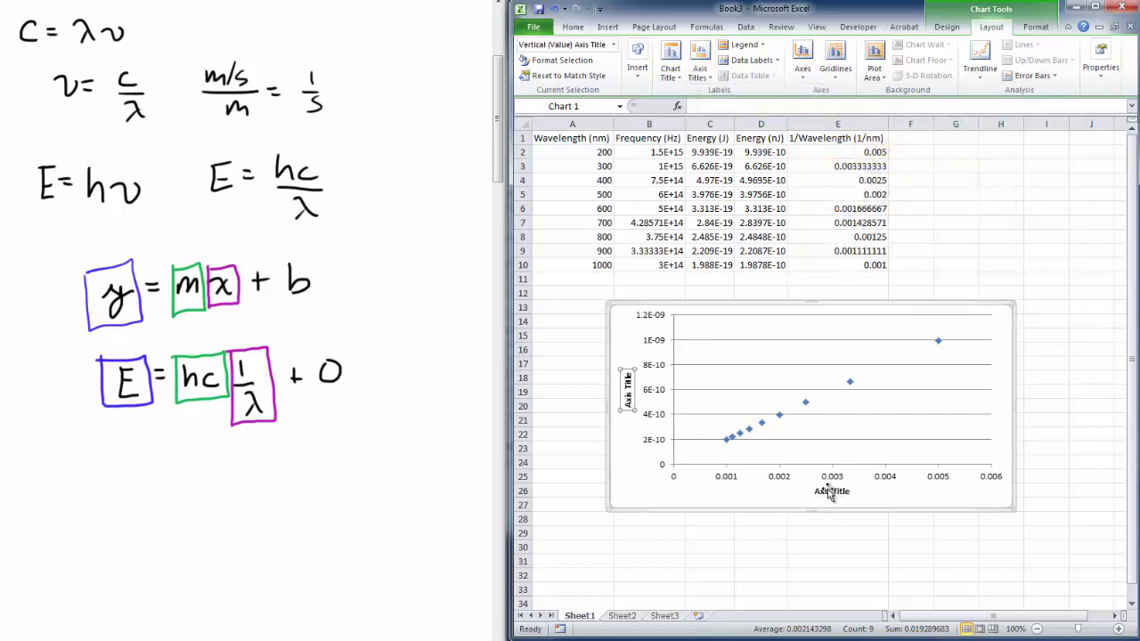
Step: Replace the vertical axis title's placeholder text with Energy (nJ)
double_click(628, 389)
key("ctrl+a")
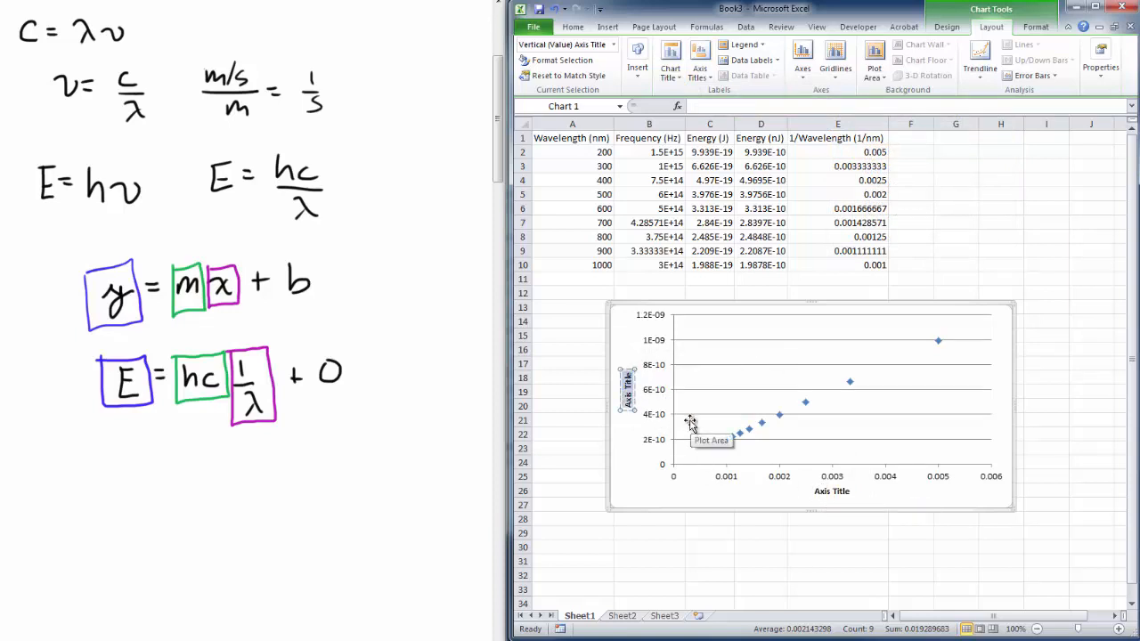
key("BackSpace")
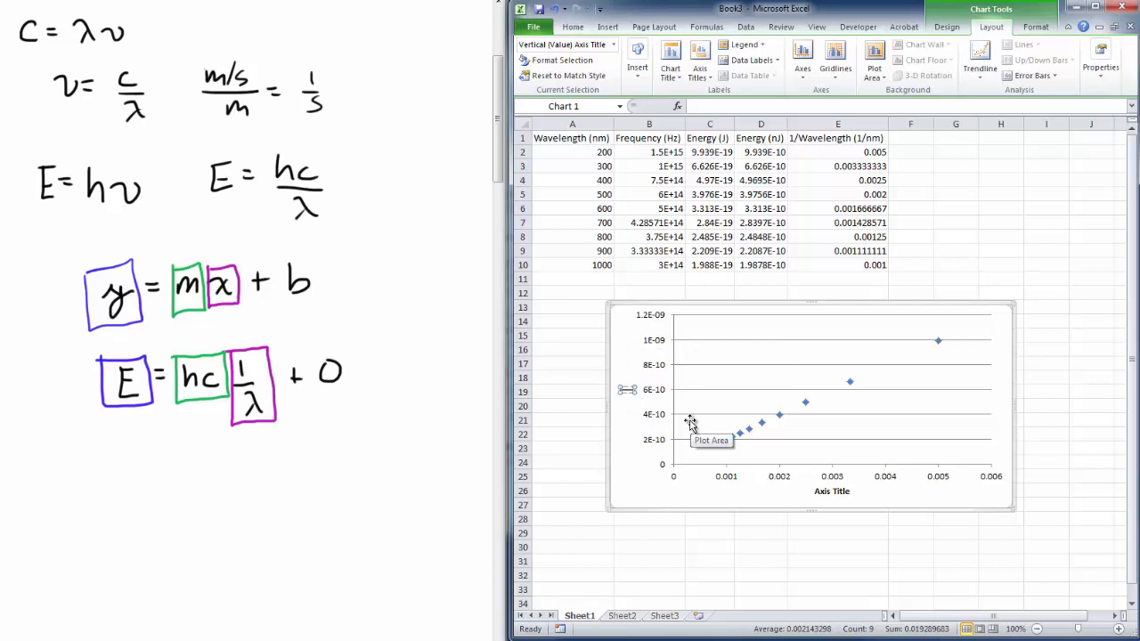
type("Energy (nJ)")
left_click(724, 500)
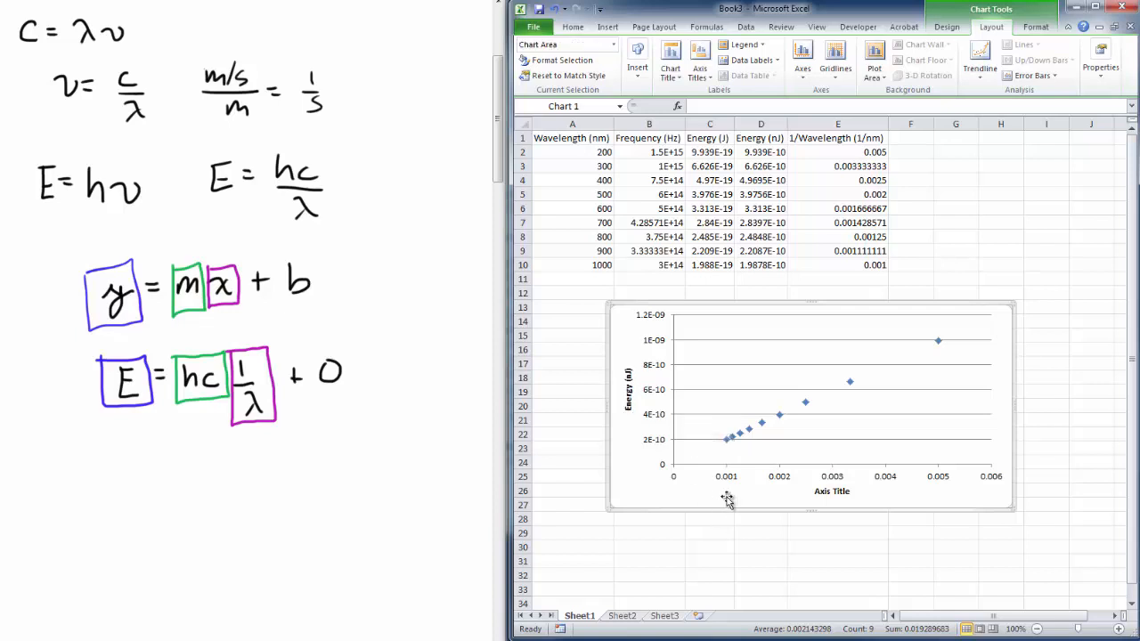
Step: Replace the horizontal axis title's placeholder text with 1/Wavelength (1/nm)
left_click(830, 491)
double_click(839, 491)
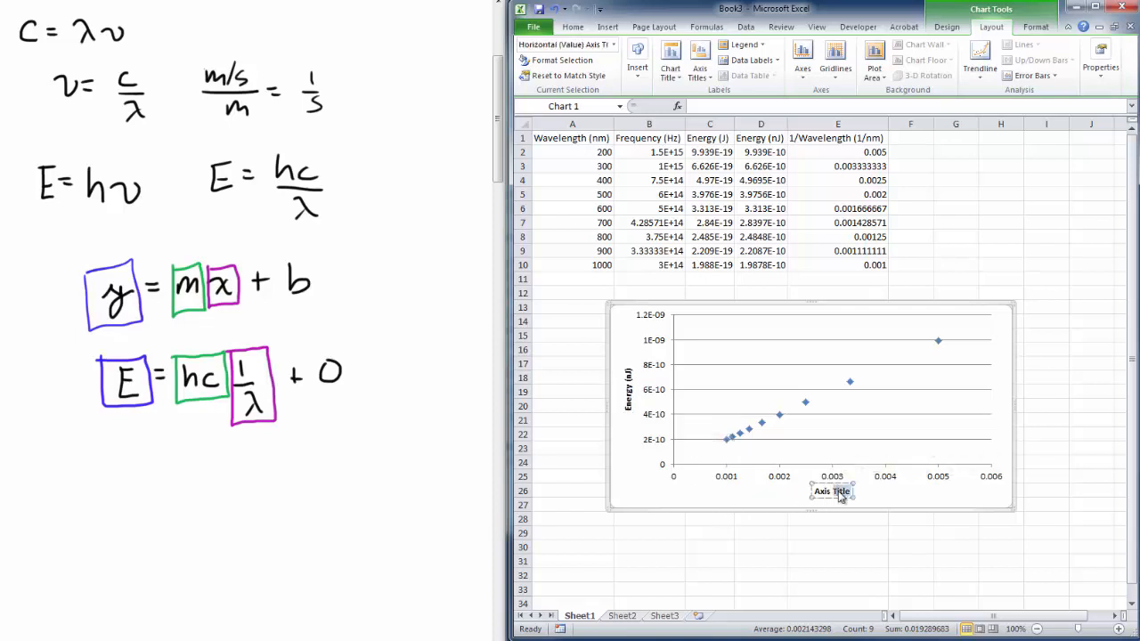
triple_click(839, 497)
type("1")
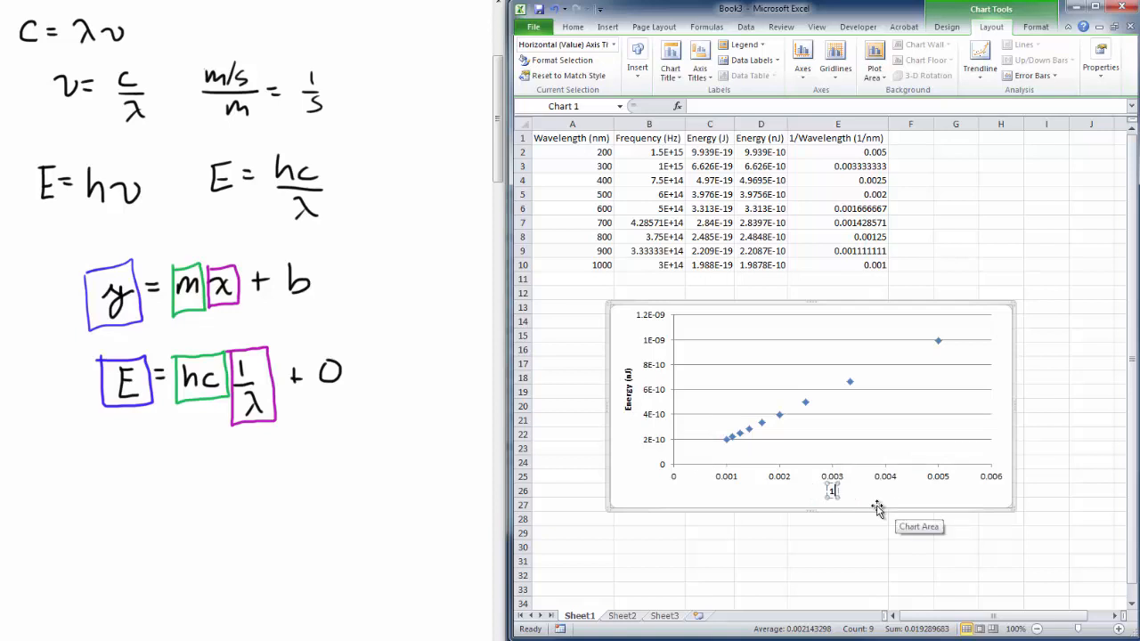
type("/Wavelength (")
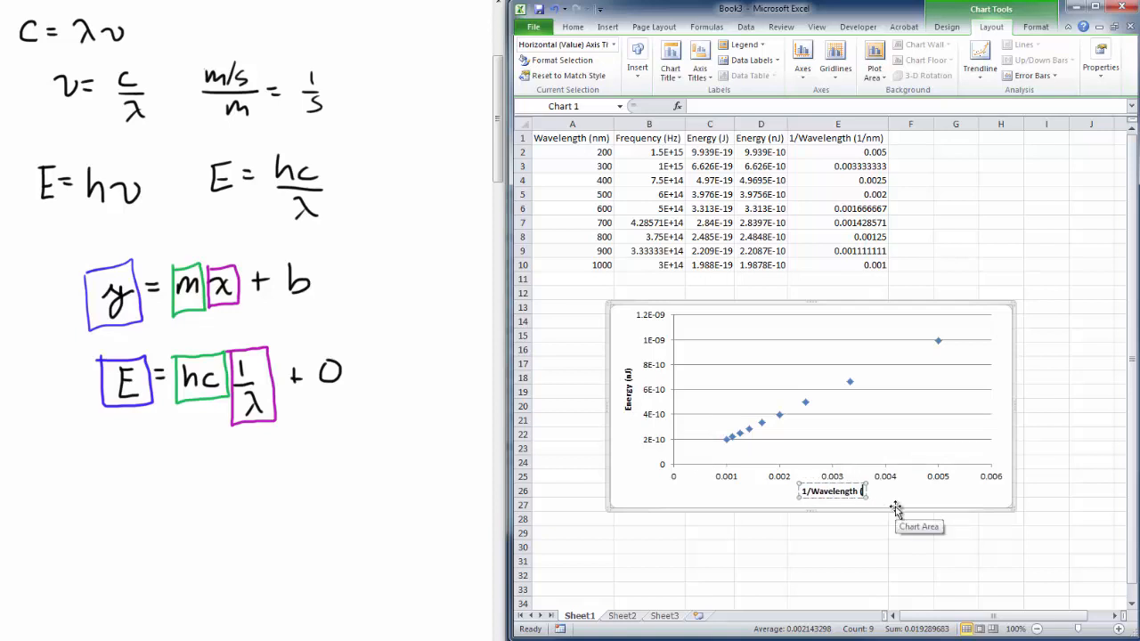
type("1/nm)")
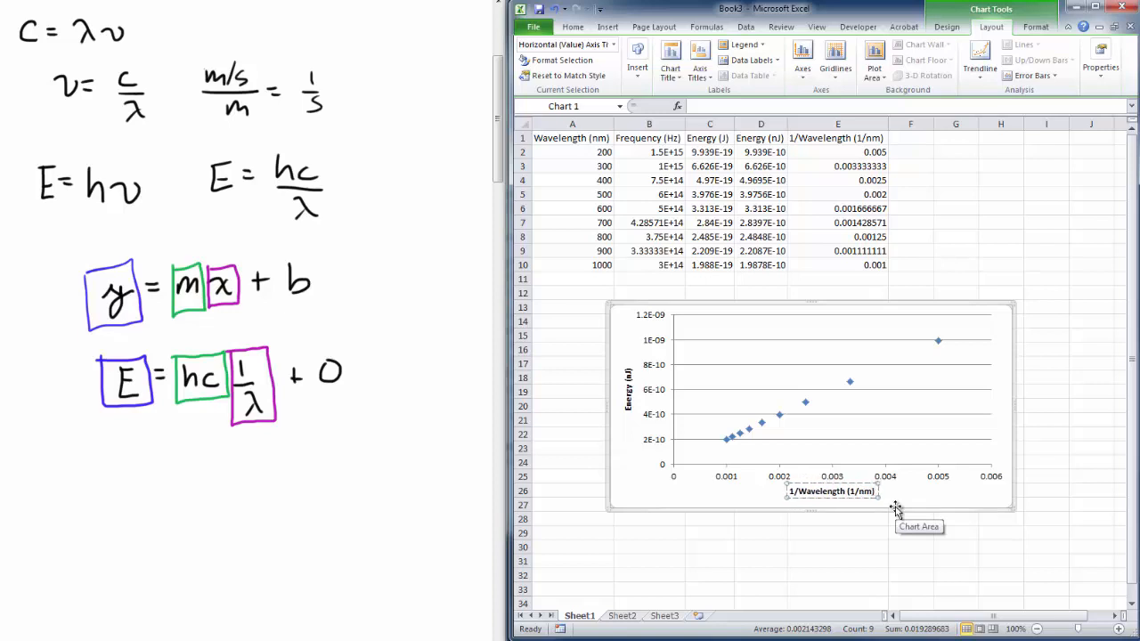
Step: Change the unit in the horizontal axis title to nm-1 and format the -1 as superscript
key("BackSpace")
key("BackSpace")
key("BackSpace")
key("BackSpace")
key("BackSpace")
type("nm")
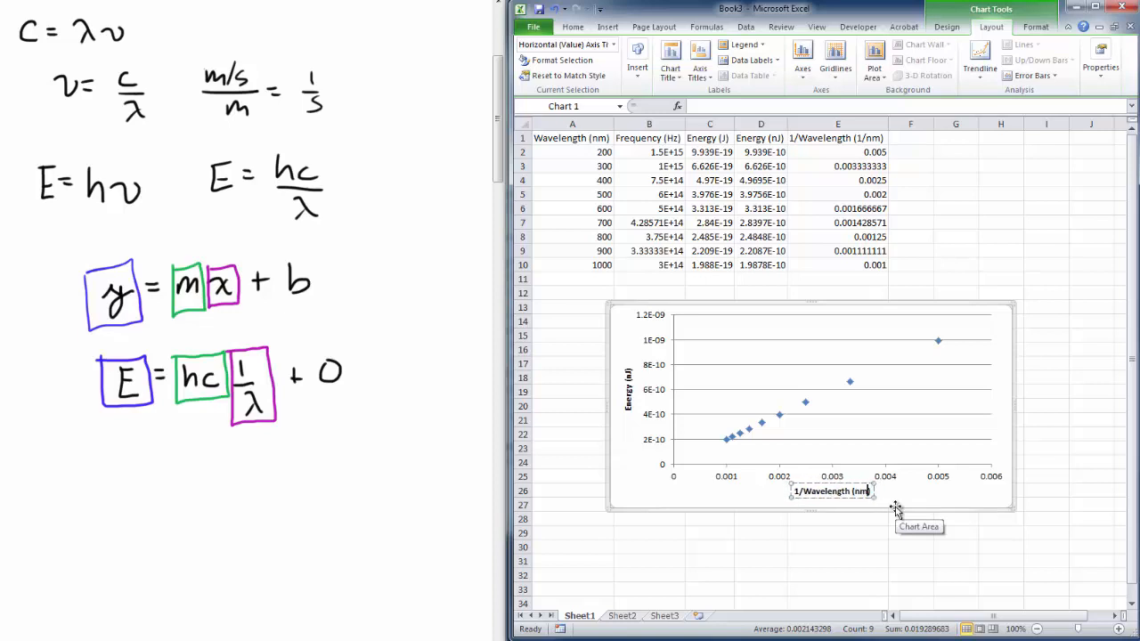
type("-1")
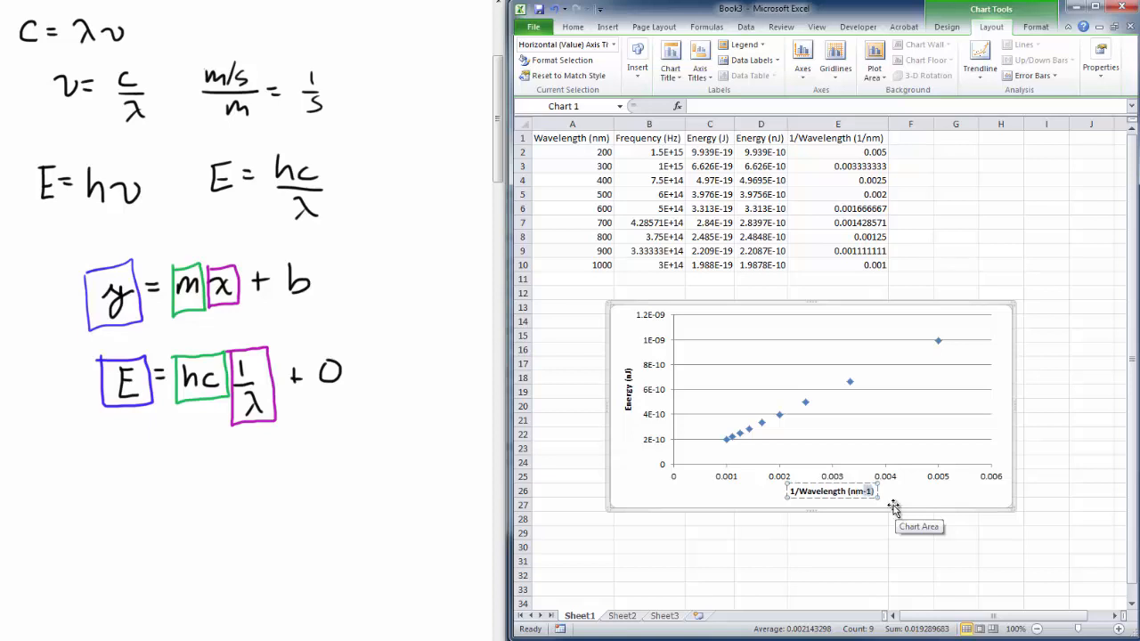
right_click(869, 493)
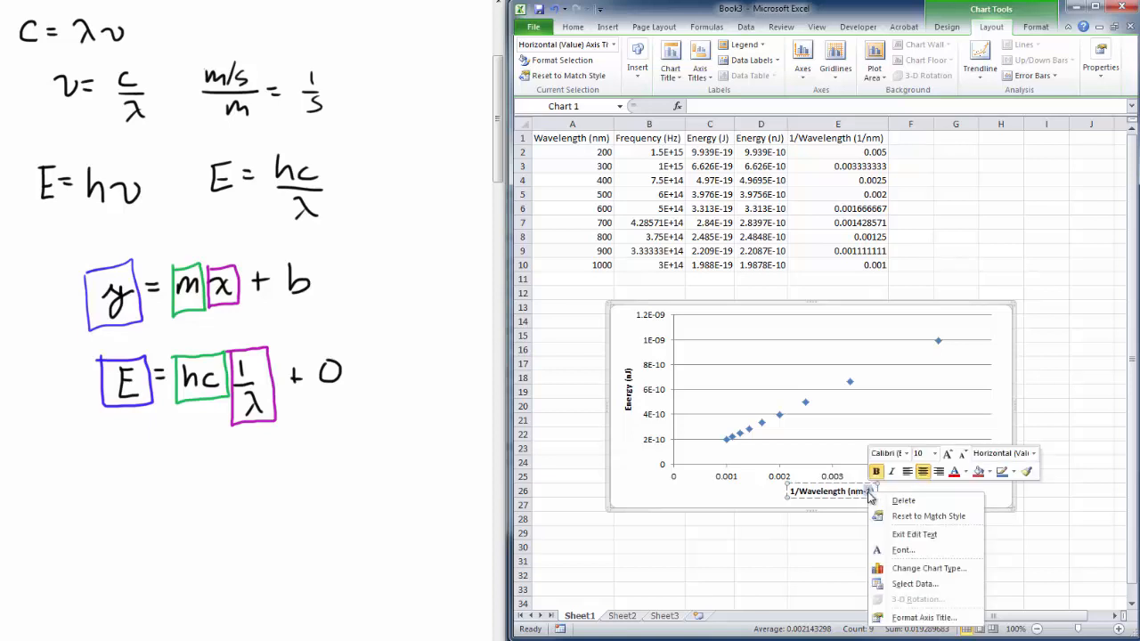
left_click(903, 550)
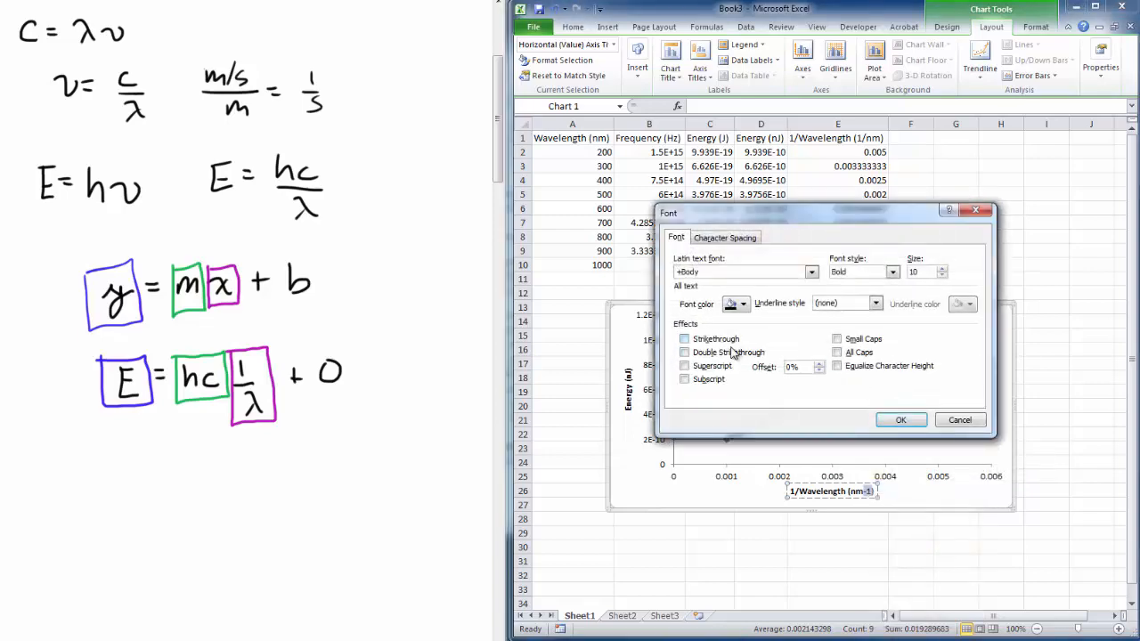
left_click(900, 420)
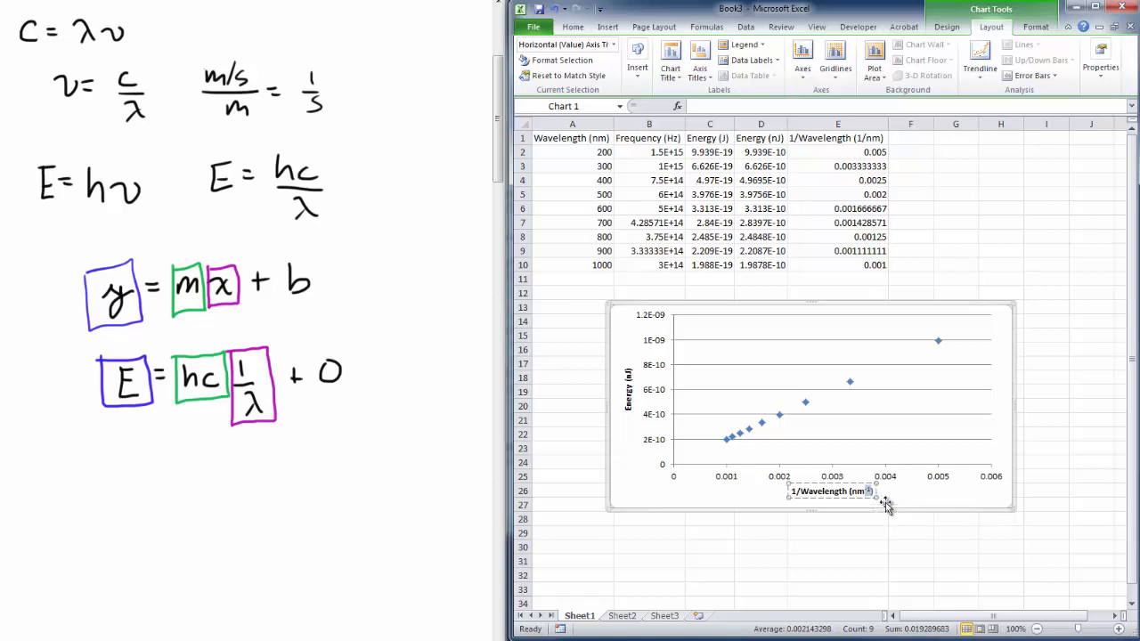
Step: Replace the word Wavelength in the horizontal axis title with the Greek symbol λ
left_click(812, 491)
left_click_drag(841, 490, 813, 490)
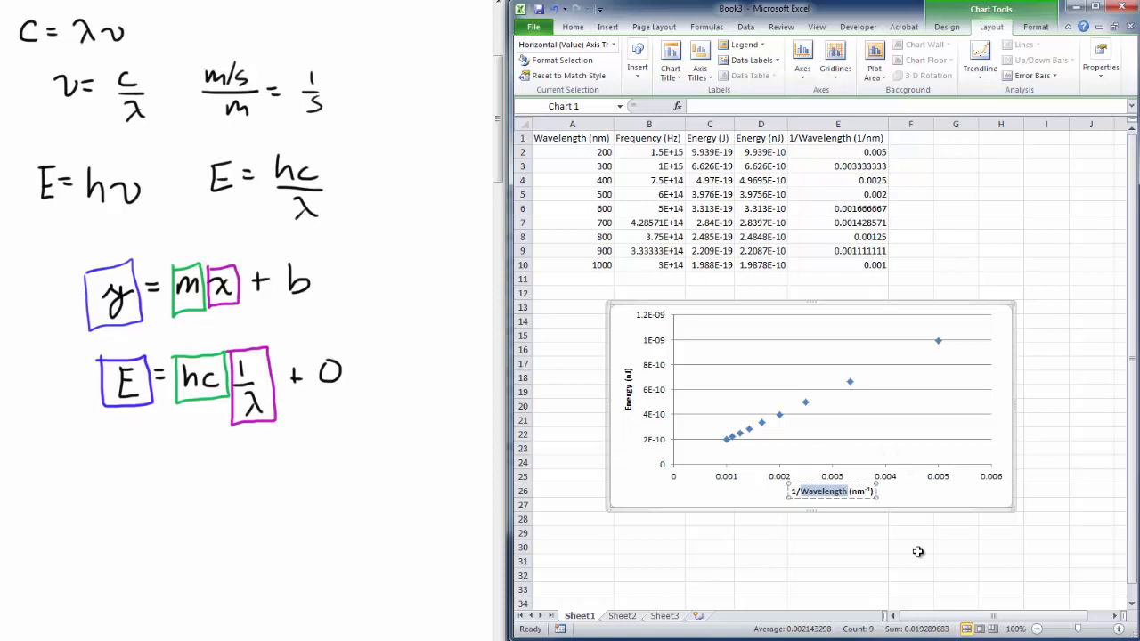
key("Delete")
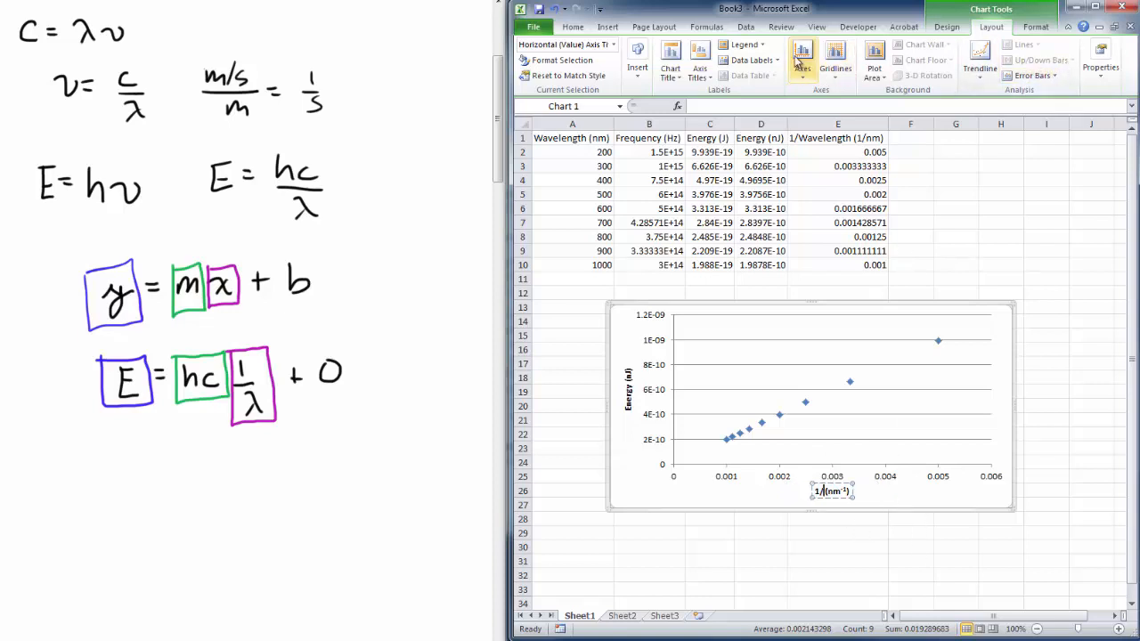
left_click(609, 28)
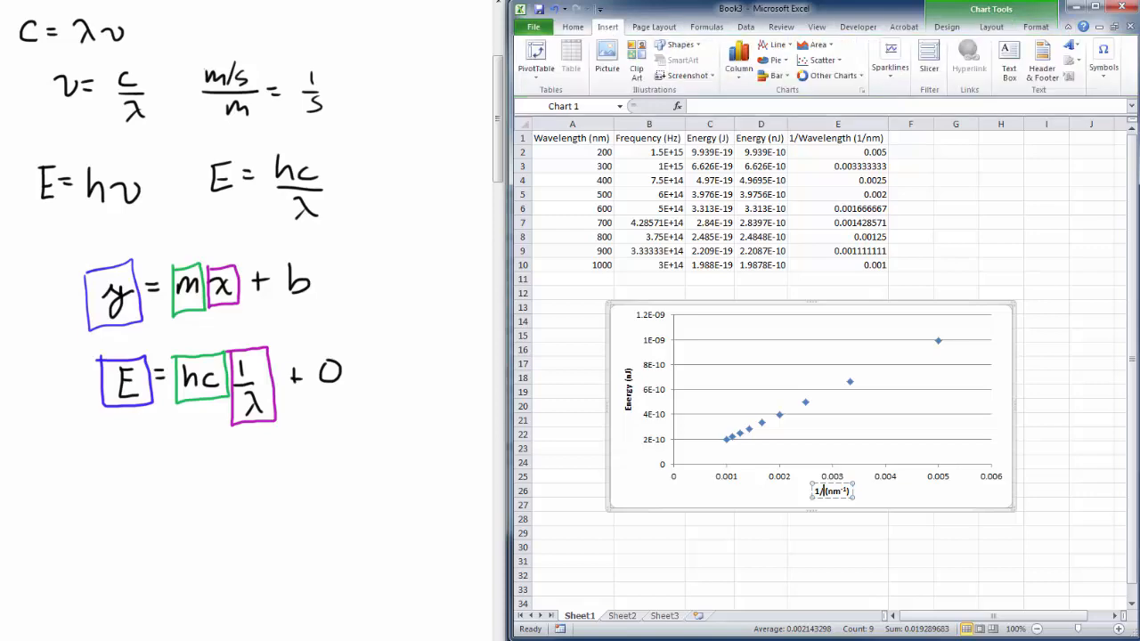
left_click(1109, 76)
left_click(1131, 123)
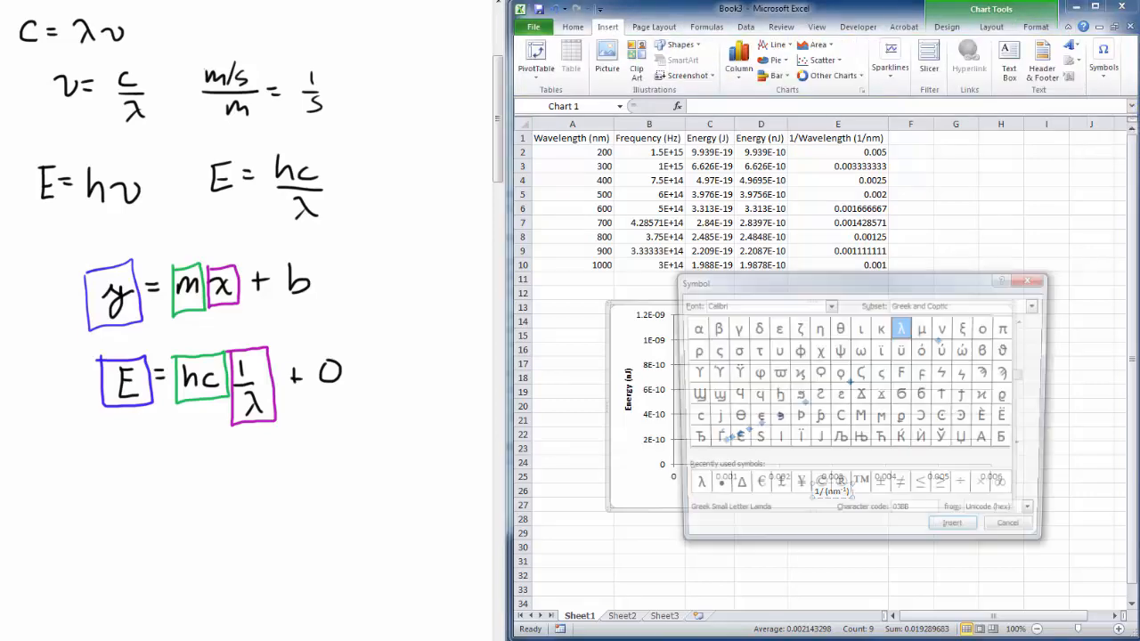
left_click(970, 534)
left_click(1017, 532)
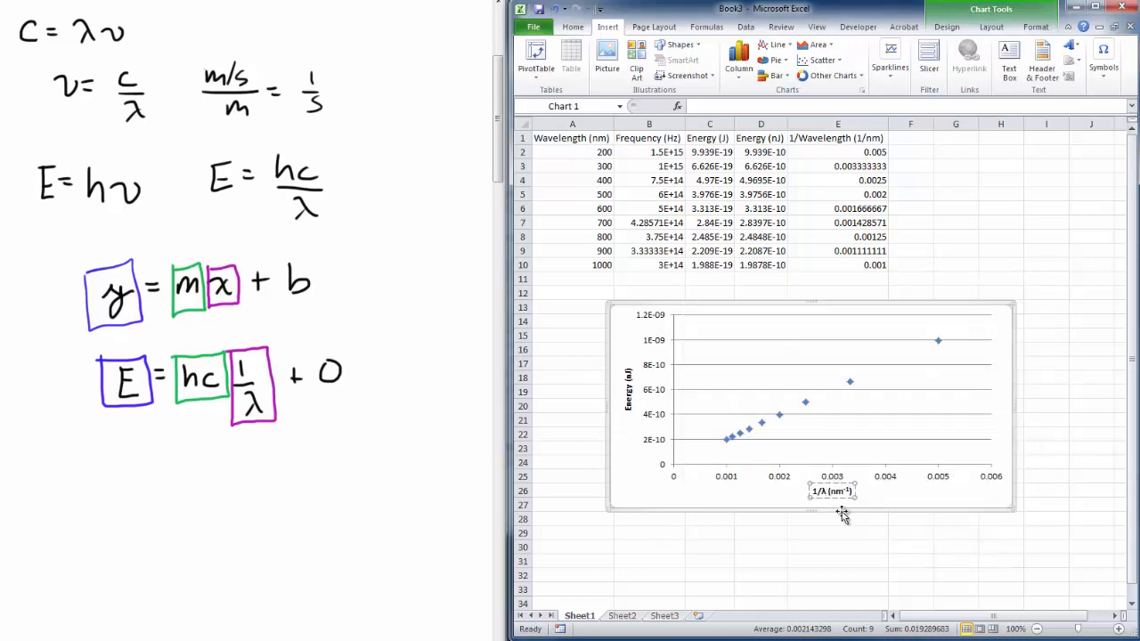
Step: Remove the horizontal gridlines from the energy versus 1/λ chart
left_click(873, 503)
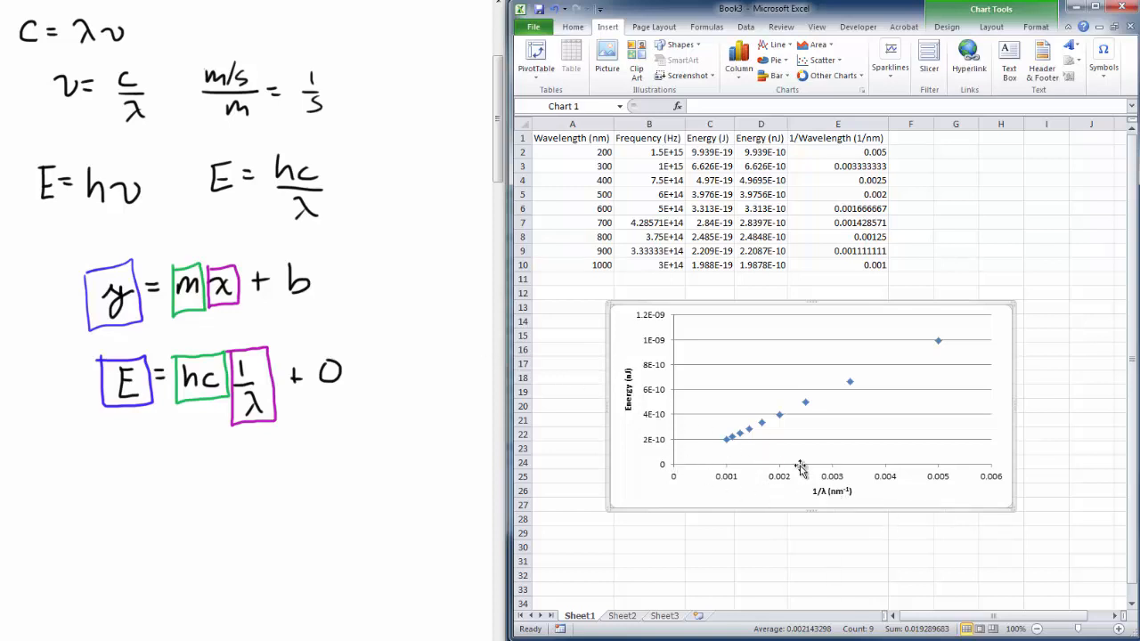
left_click(901, 390)
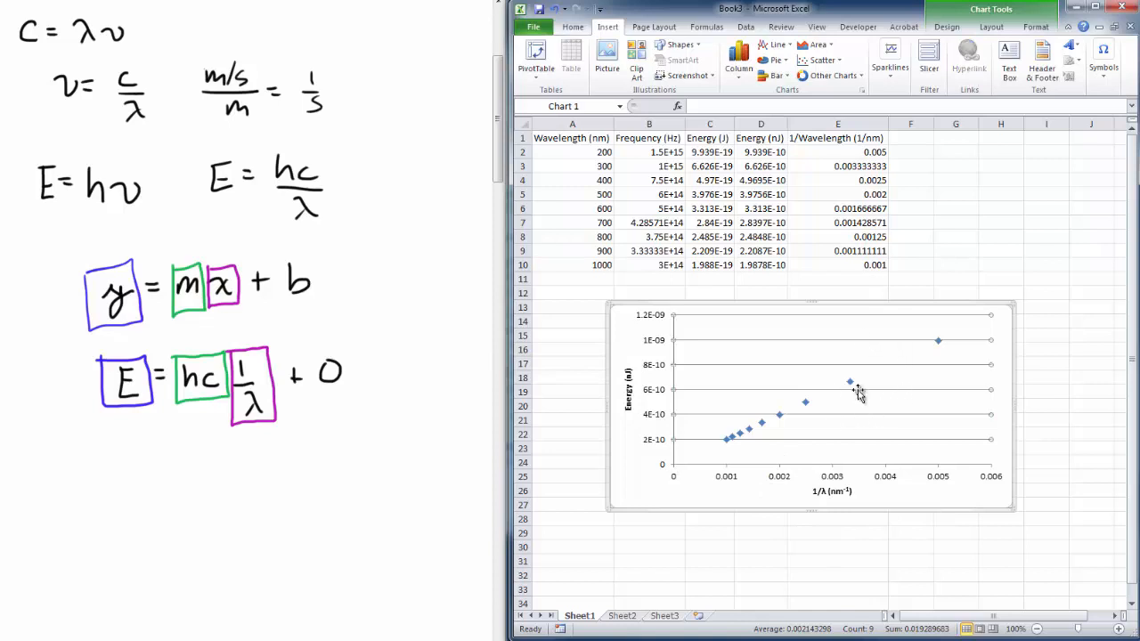
key("Delete")
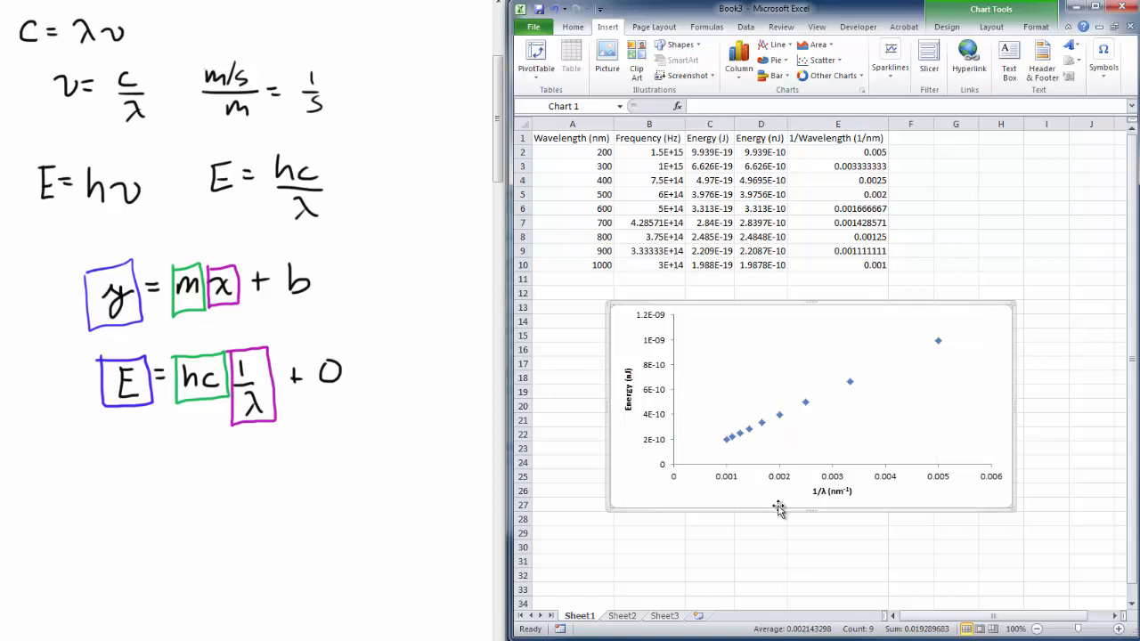
Step: Add a linear trendline to the plotted energy series, displaying its equation and R-squared value on the chart
left_click(806, 405)
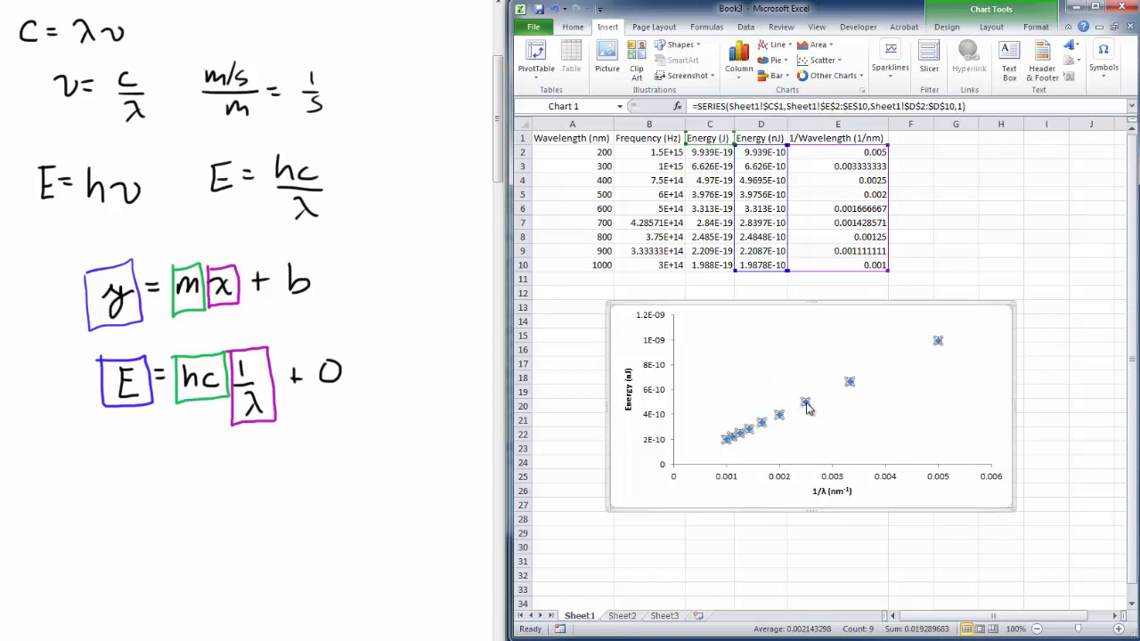
right_click(807, 407)
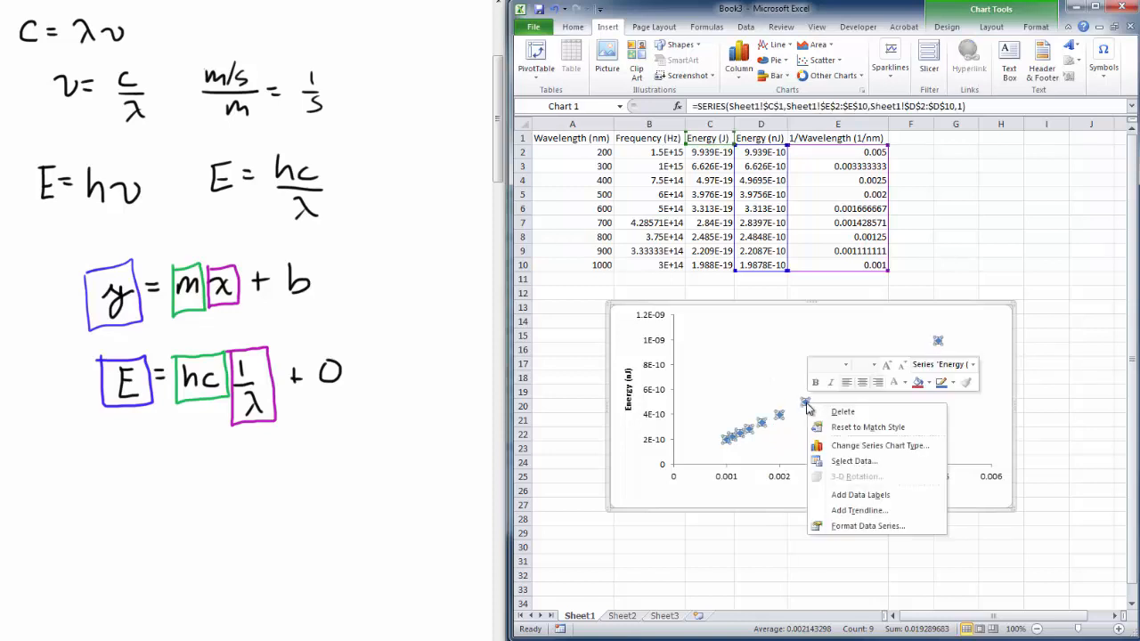
left_click(857, 511)
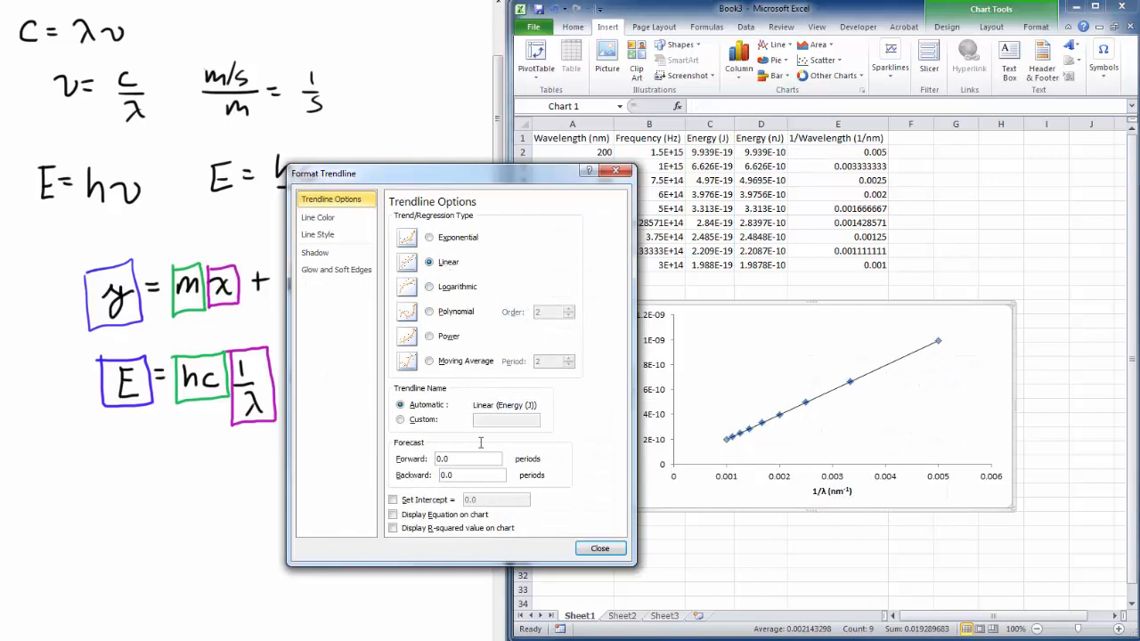
left_click(393, 516)
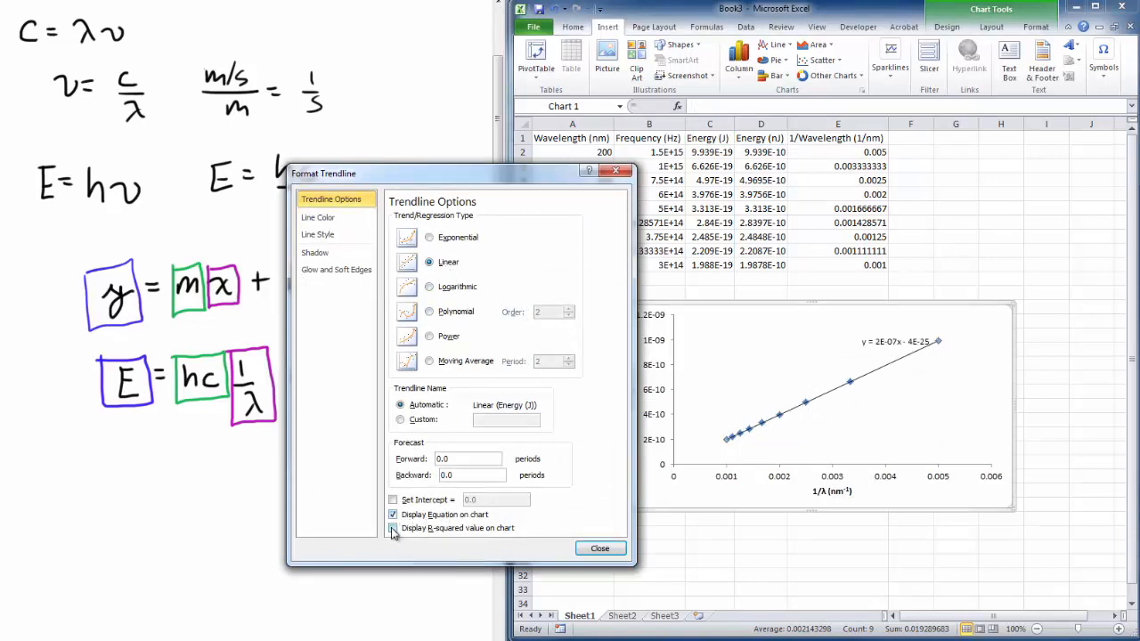
left_click(392, 528)
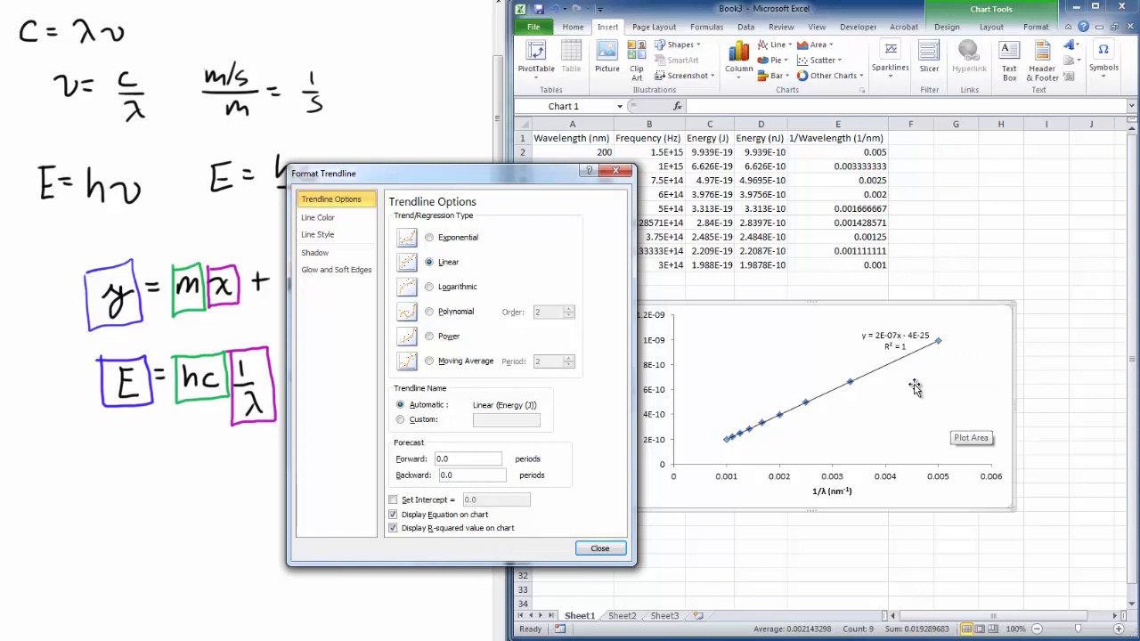
left_click(595, 547)
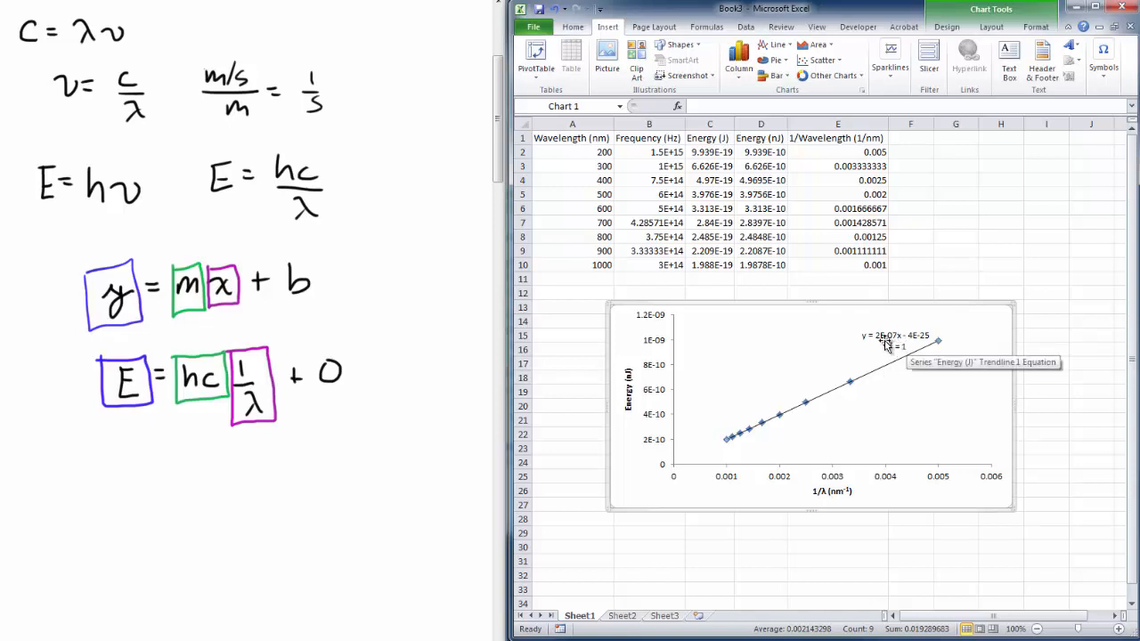
Step: Move the trendline equation label to the open area above the line and enlarge its font size to 14
left_click_drag(897, 337, 766, 333)
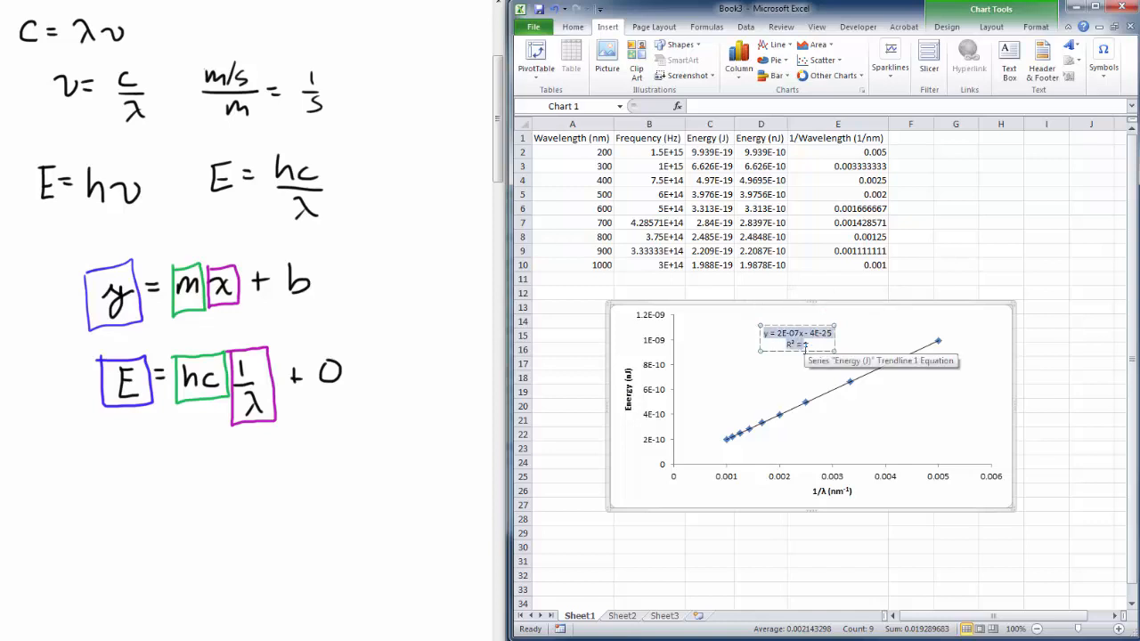
left_click(574, 29)
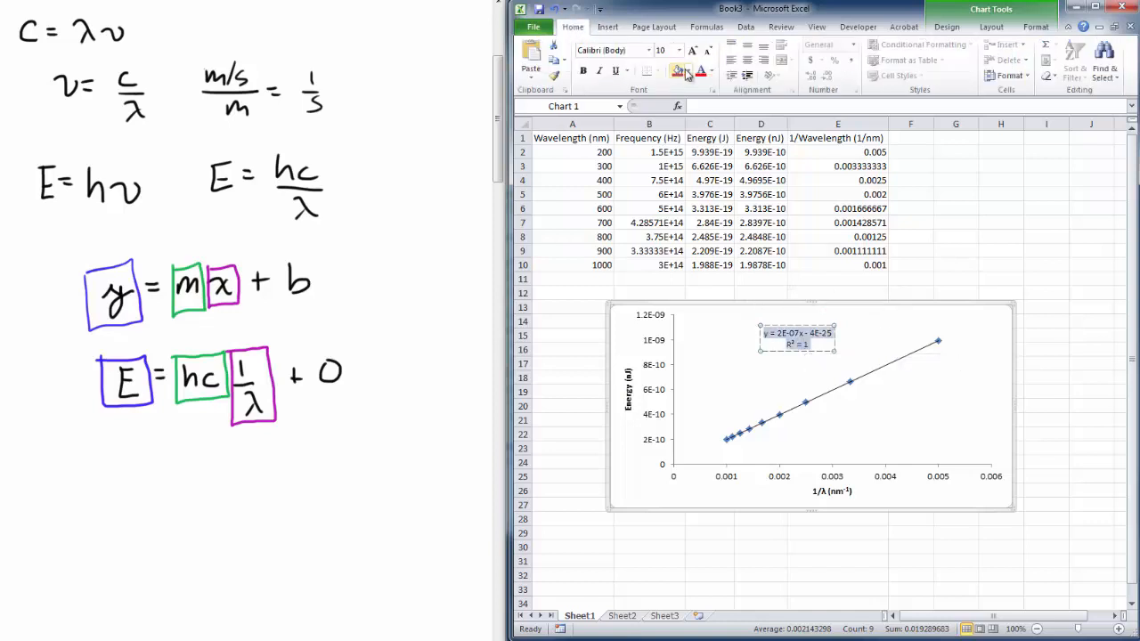
left_click(693, 51)
left_click(692, 52)
left_click(693, 51)
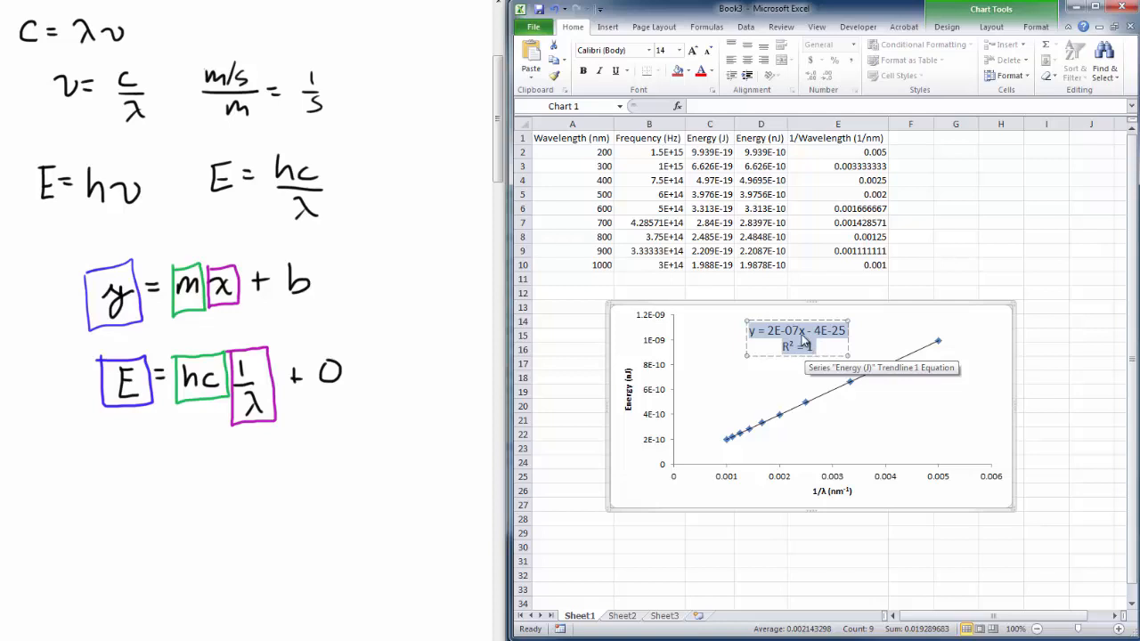
Step: Try to format the trendline label's numbers as Scientific with 2 decimal places
right_click(803, 338)
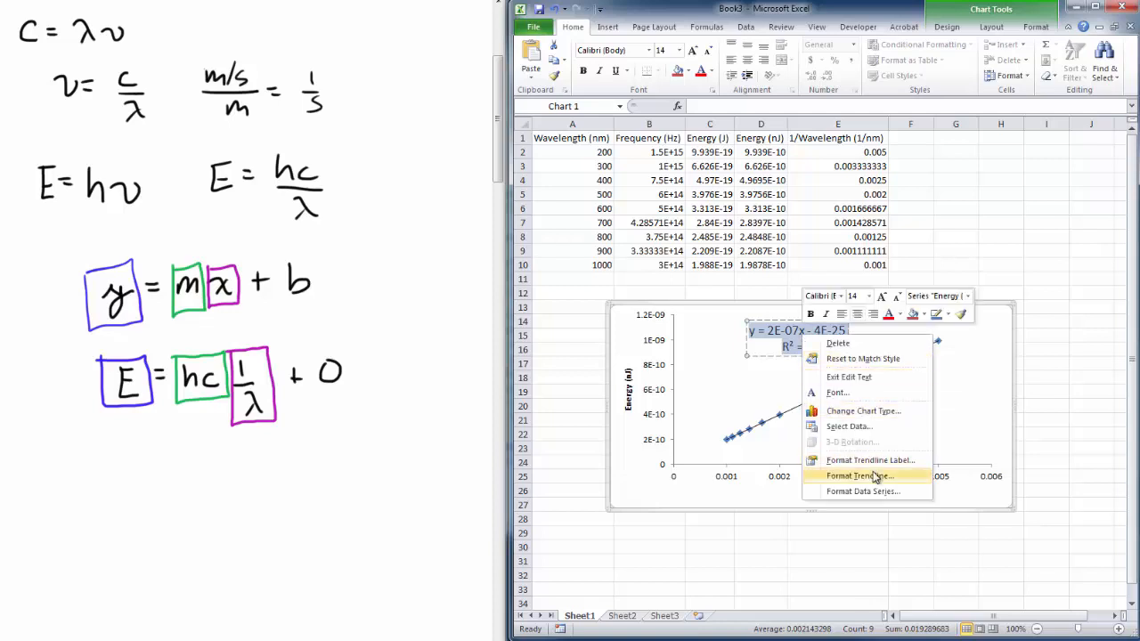
left_click(917, 461)
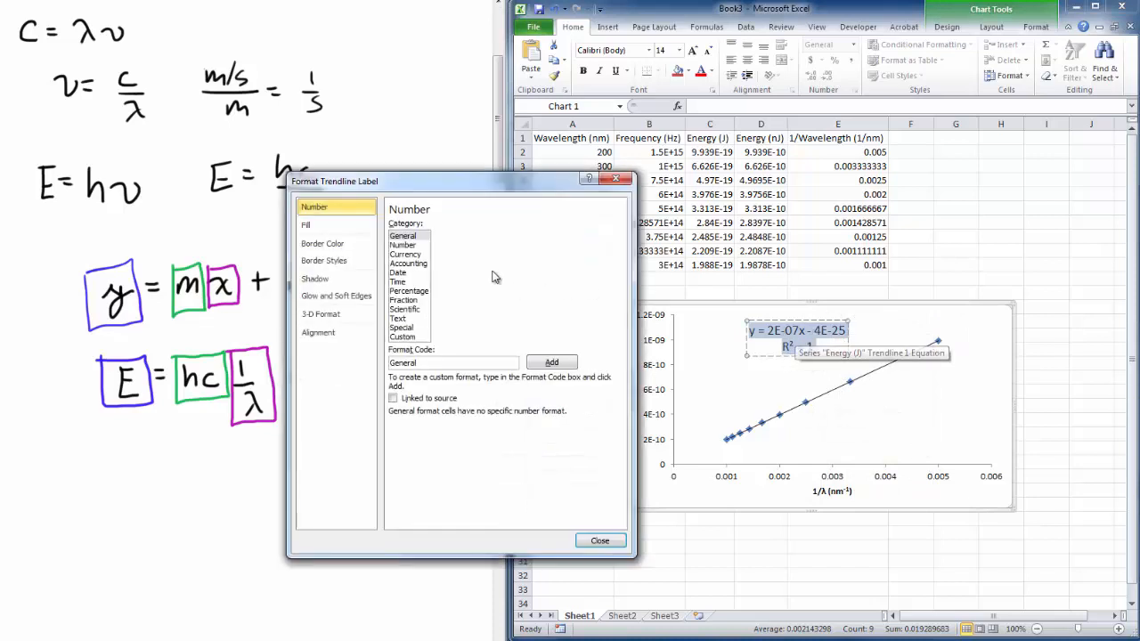
left_click(413, 246)
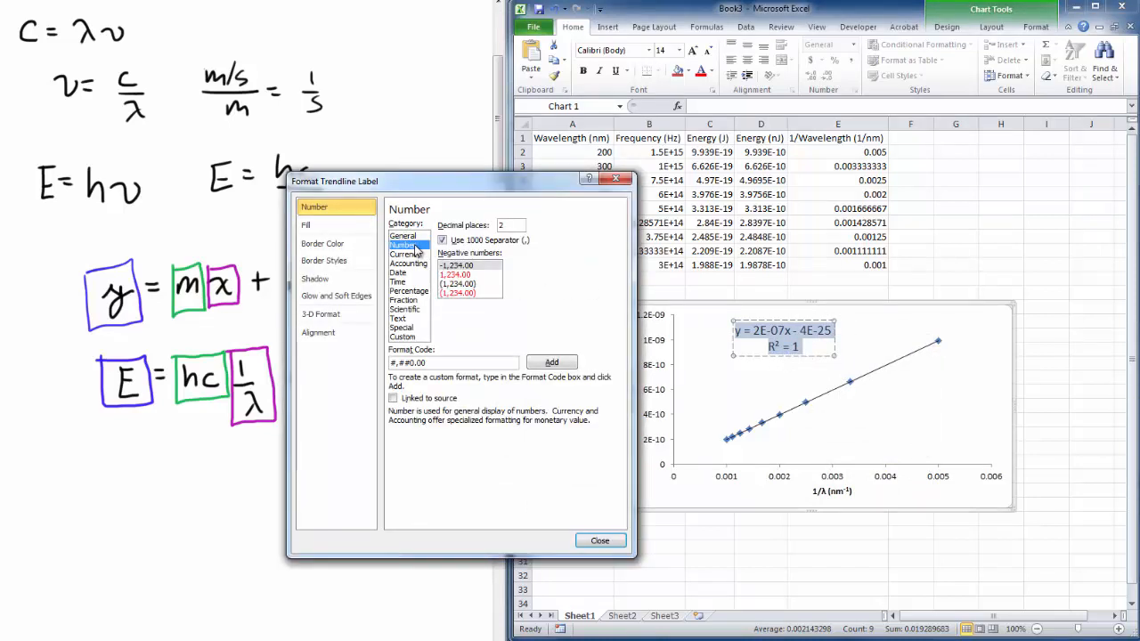
left_click(419, 310)
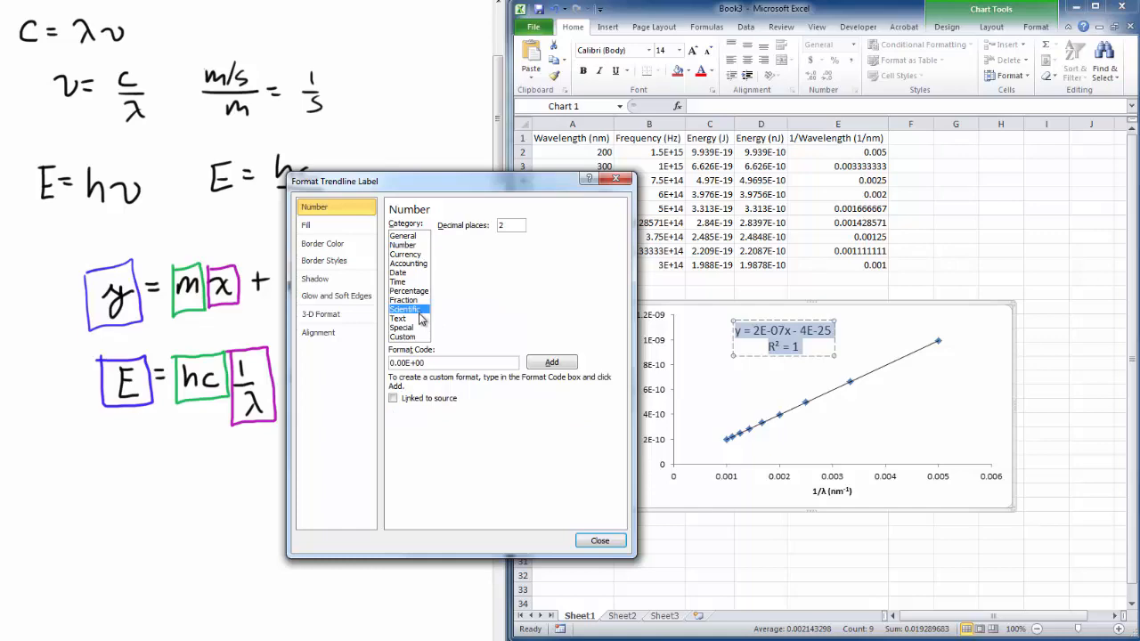
left_click(599, 540)
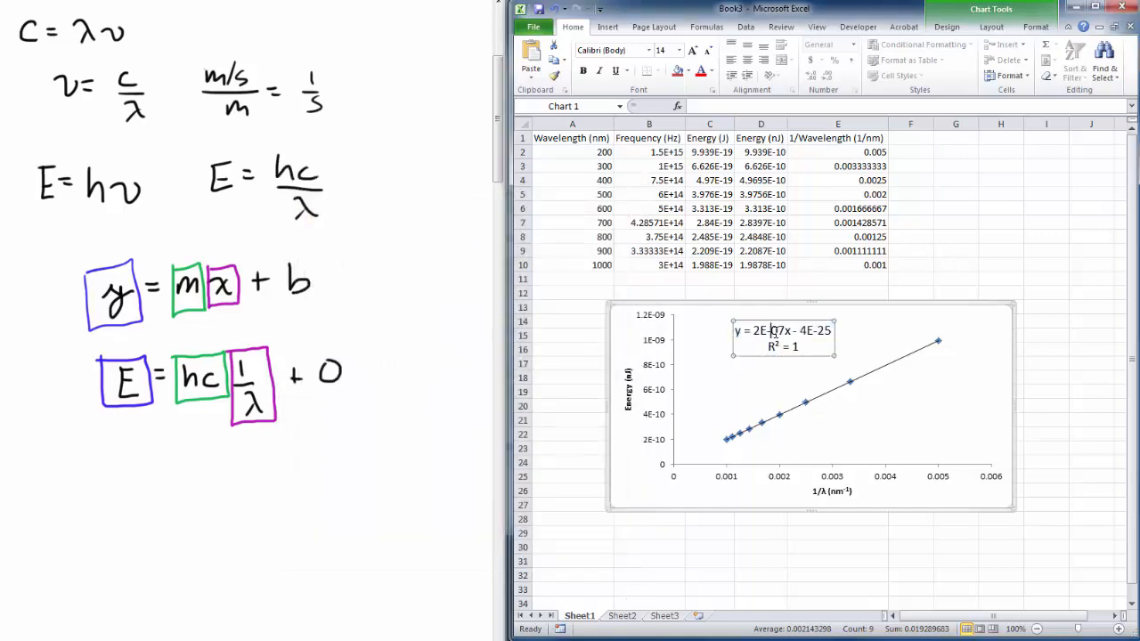
Step: Try to format the trendline label's numbers as Scientific with 3 decimal places
right_click(798, 334)
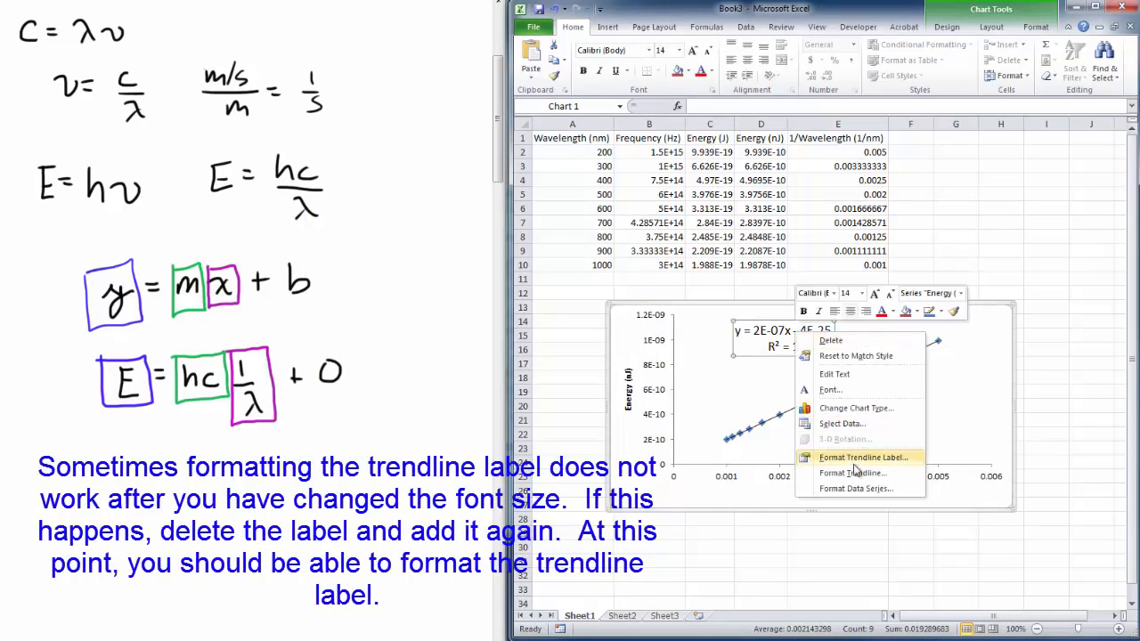
left_click(855, 458)
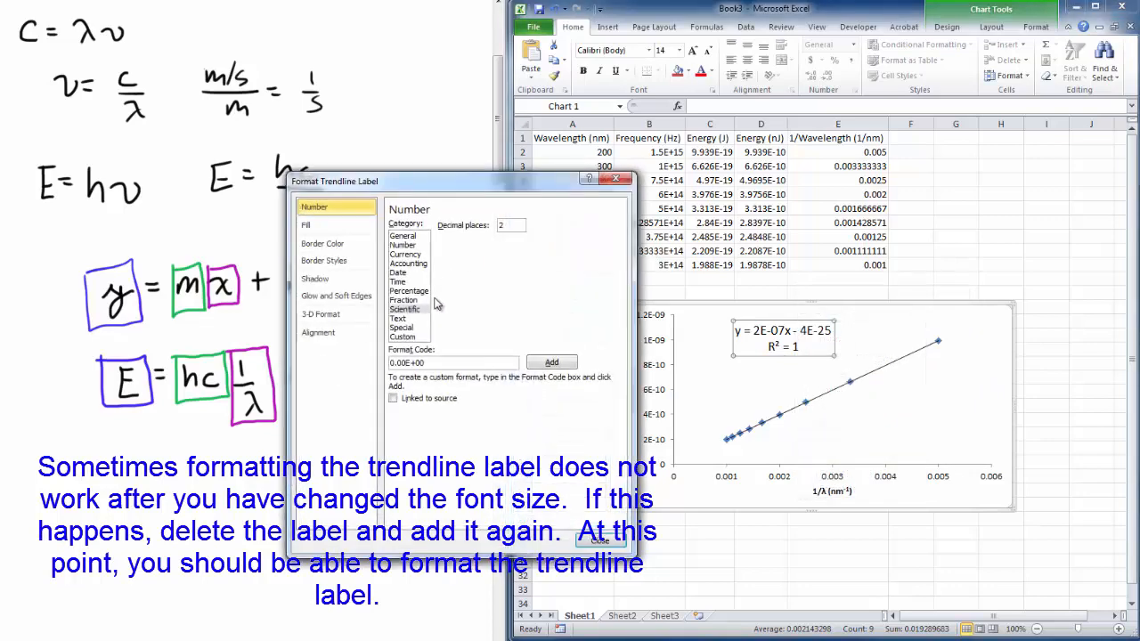
left_click(422, 310)
left_click(522, 228)
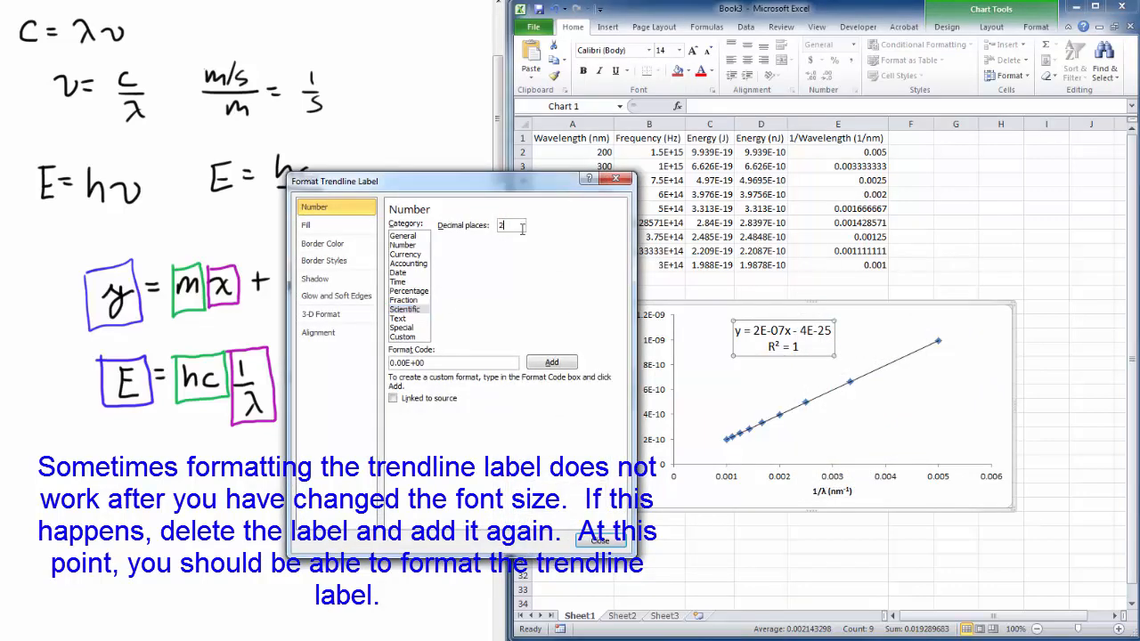
type("3")
left_click(599, 540)
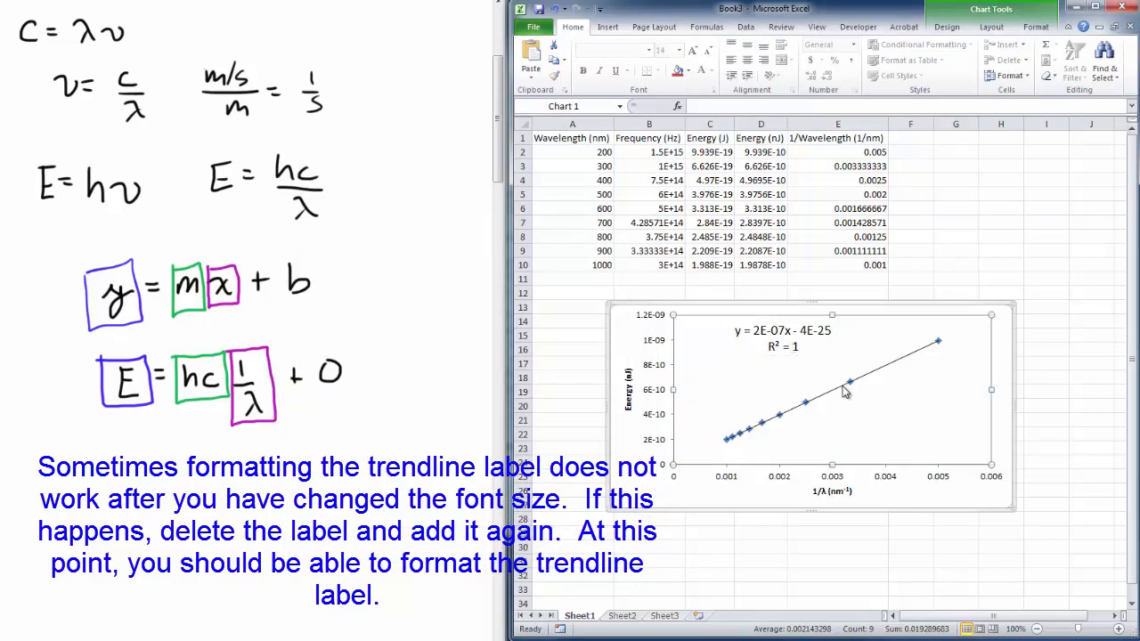
right_click(817, 334)
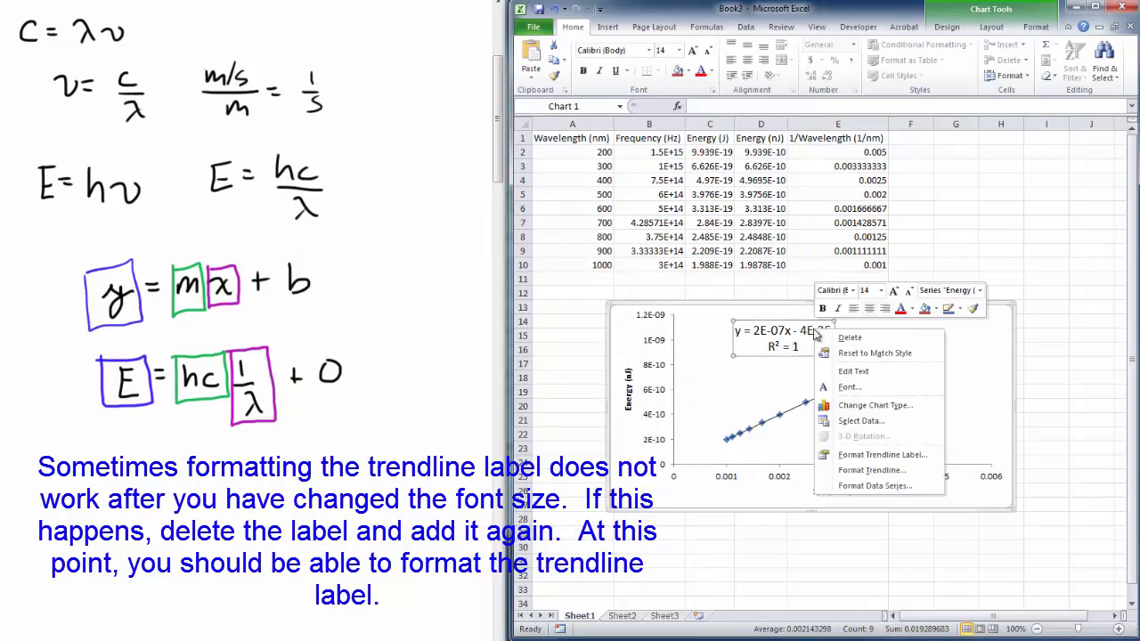
left_click(780, 423)
left_click(781, 423)
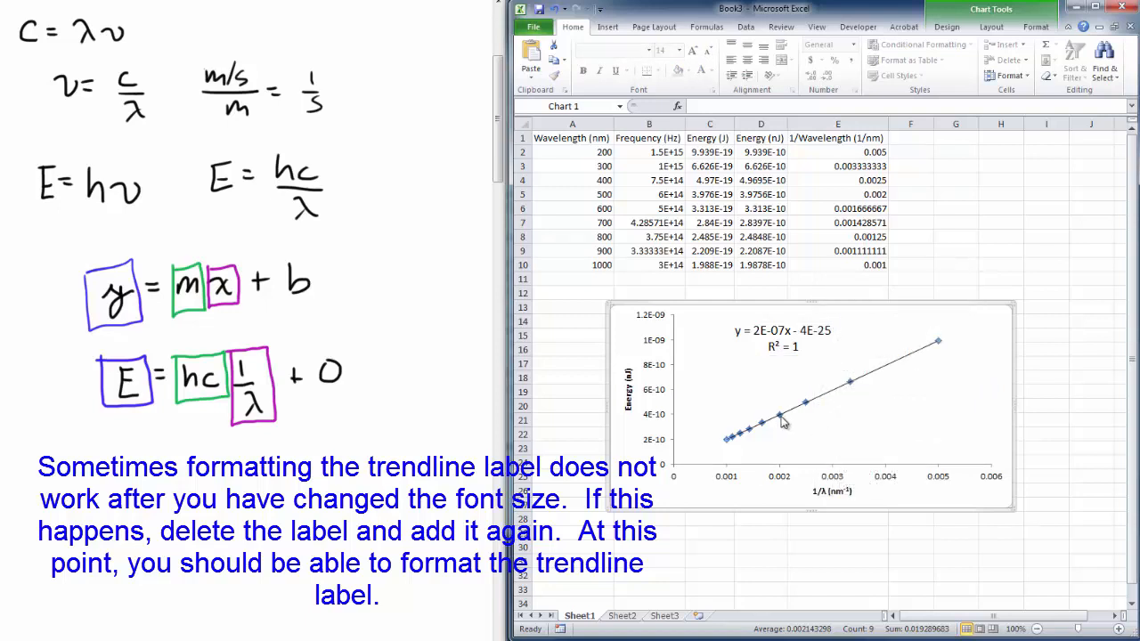
right_click(782, 423)
key("Escape")
right_click(792, 406)
Step: Reset the trendline label's number category to General, reapply Scientific with 3 decimal places, and shift the label slightly toward the middle of the chart
right_click(777, 335)
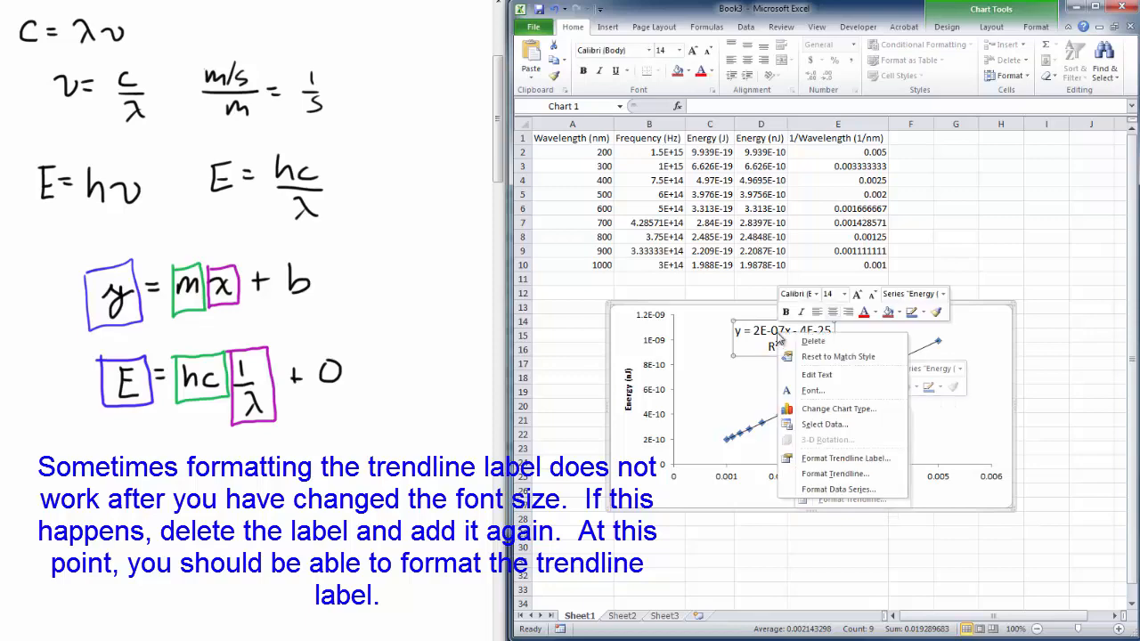
left_click(815, 457)
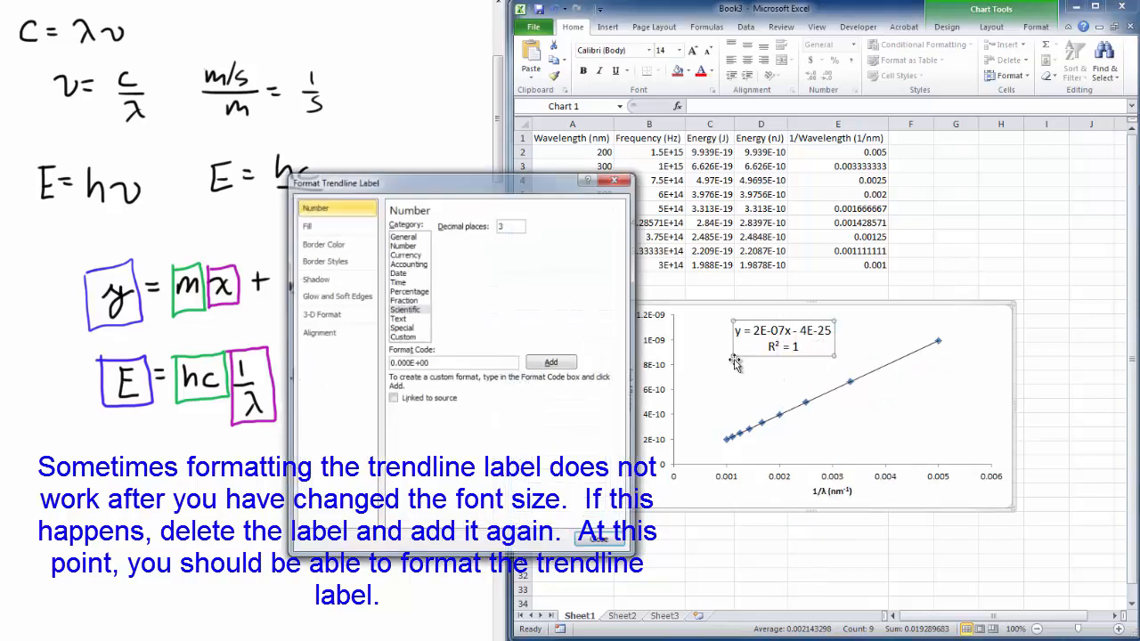
left_click(415, 237)
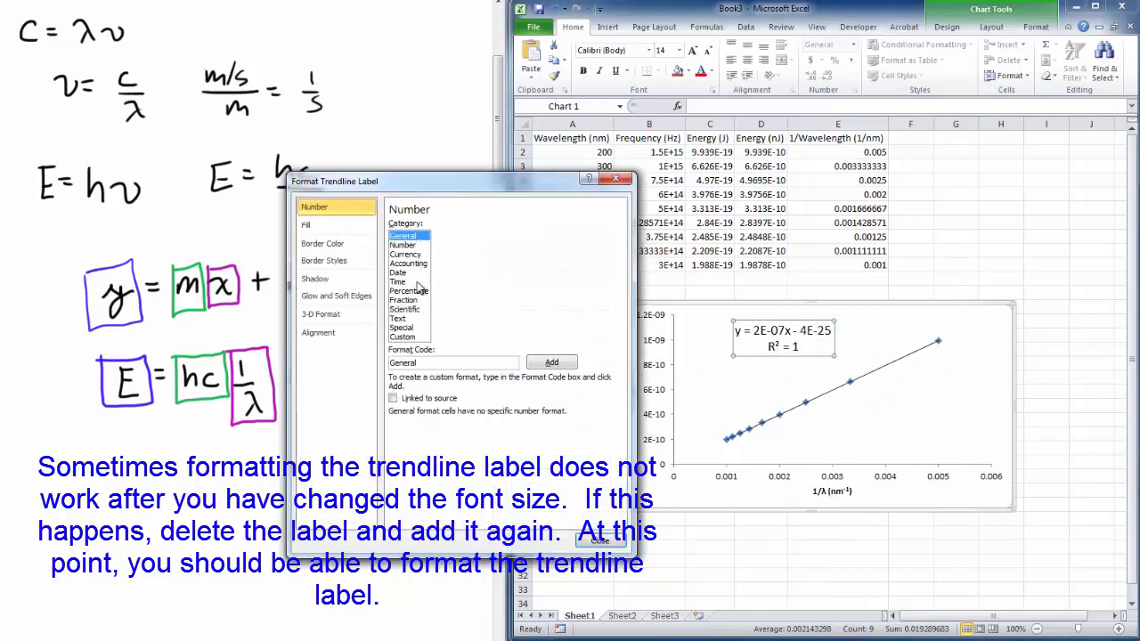
left_click(421, 309)
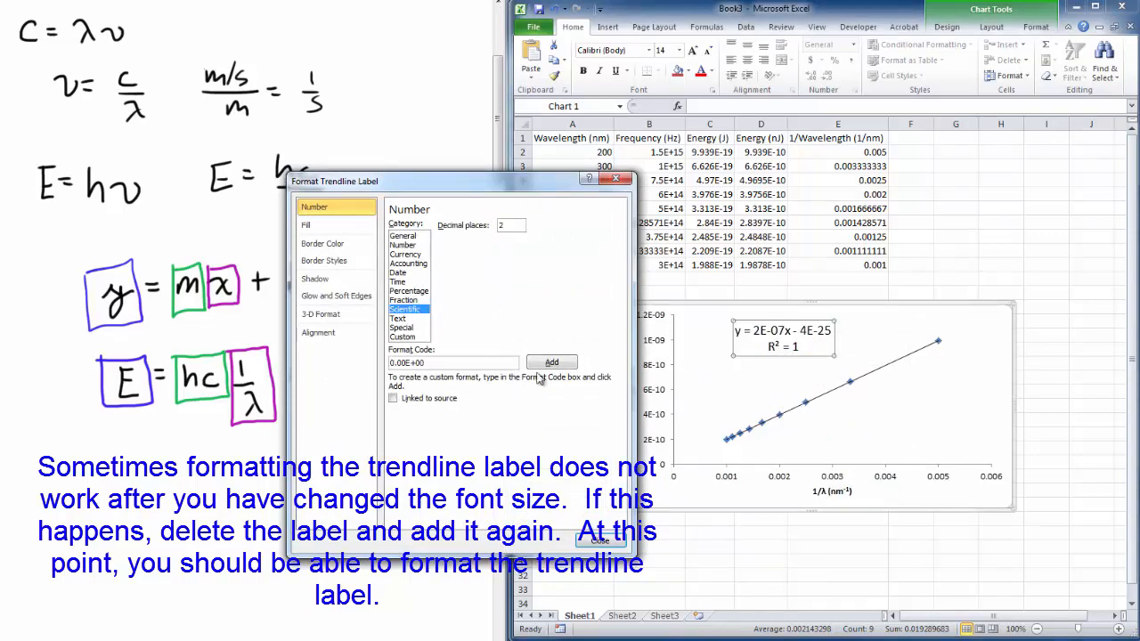
left_click(599, 540)
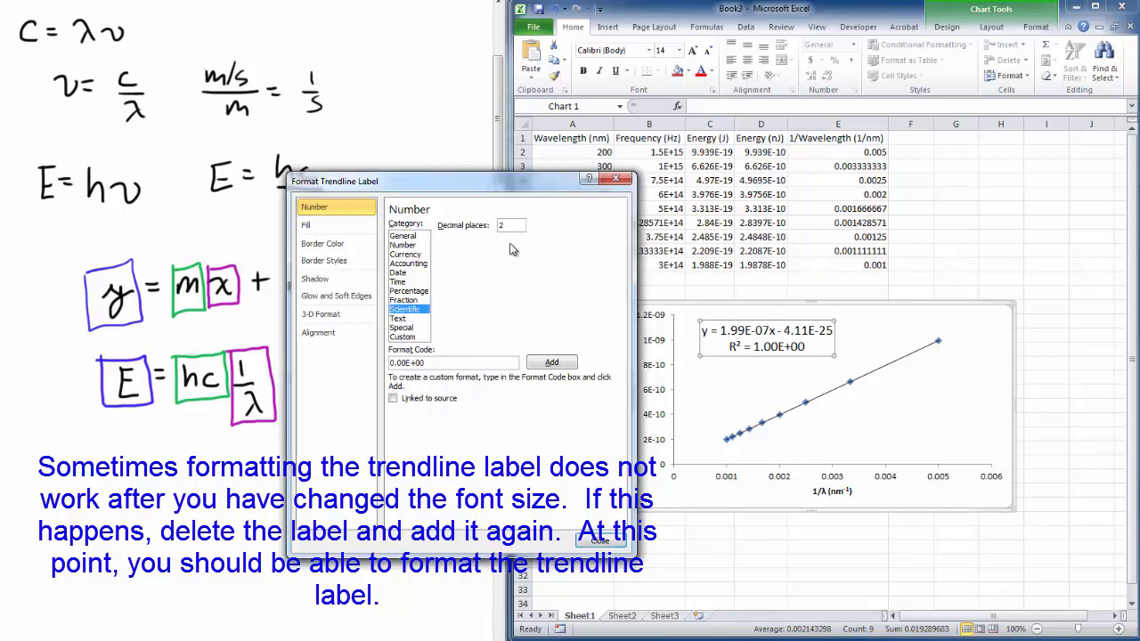
key("Tab")
type("3")
left_click(609, 543)
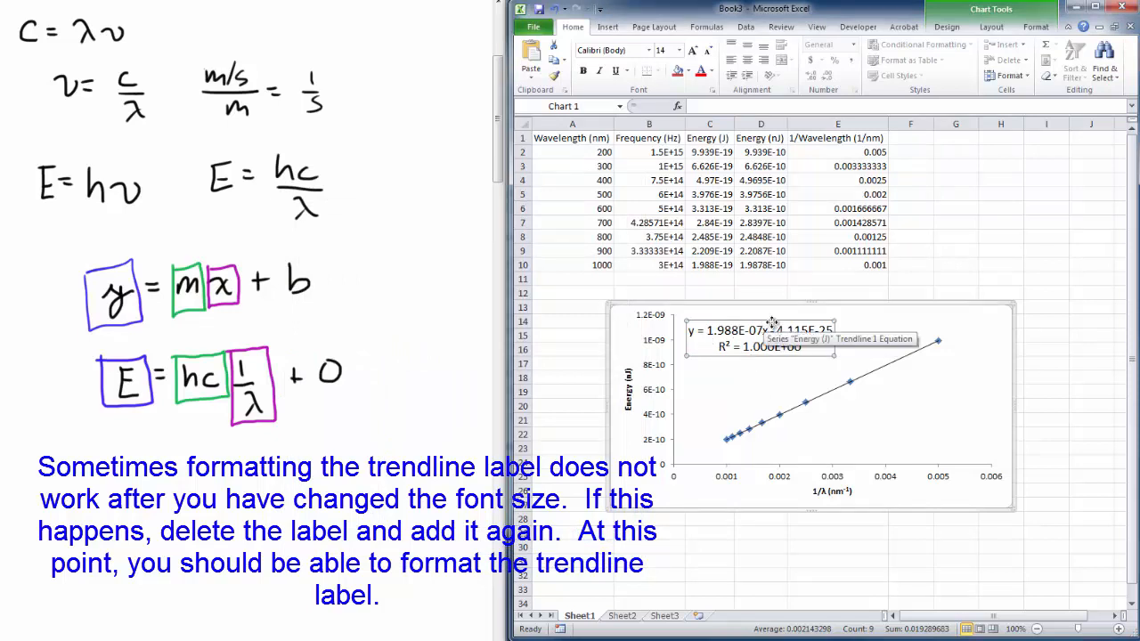
left_click_drag(822, 339, 856, 348)
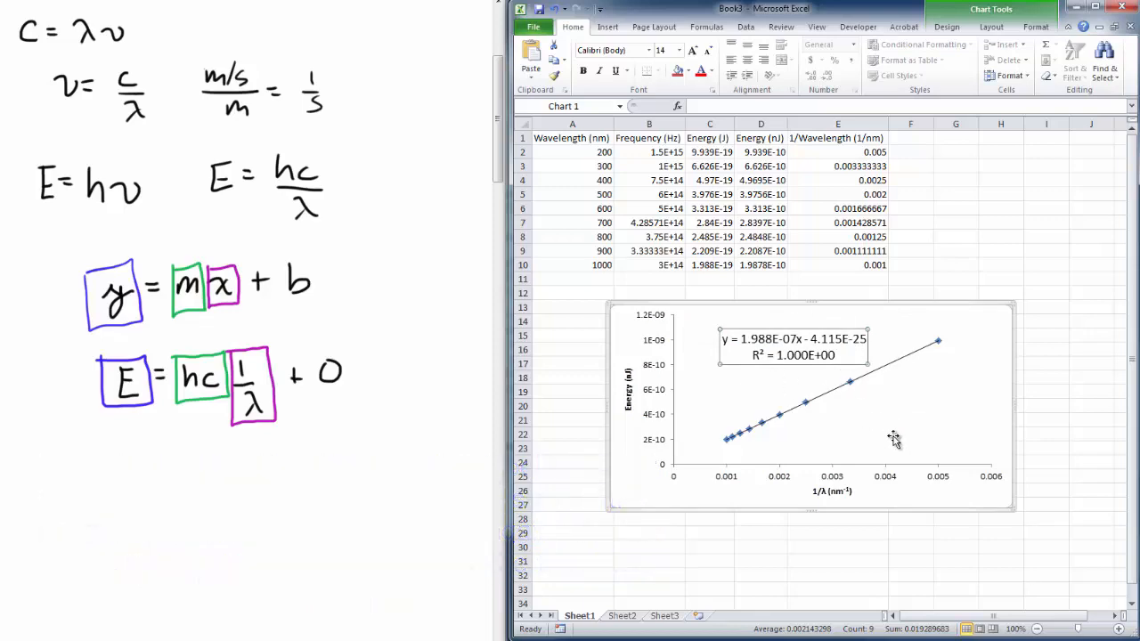
left_click(993, 397)
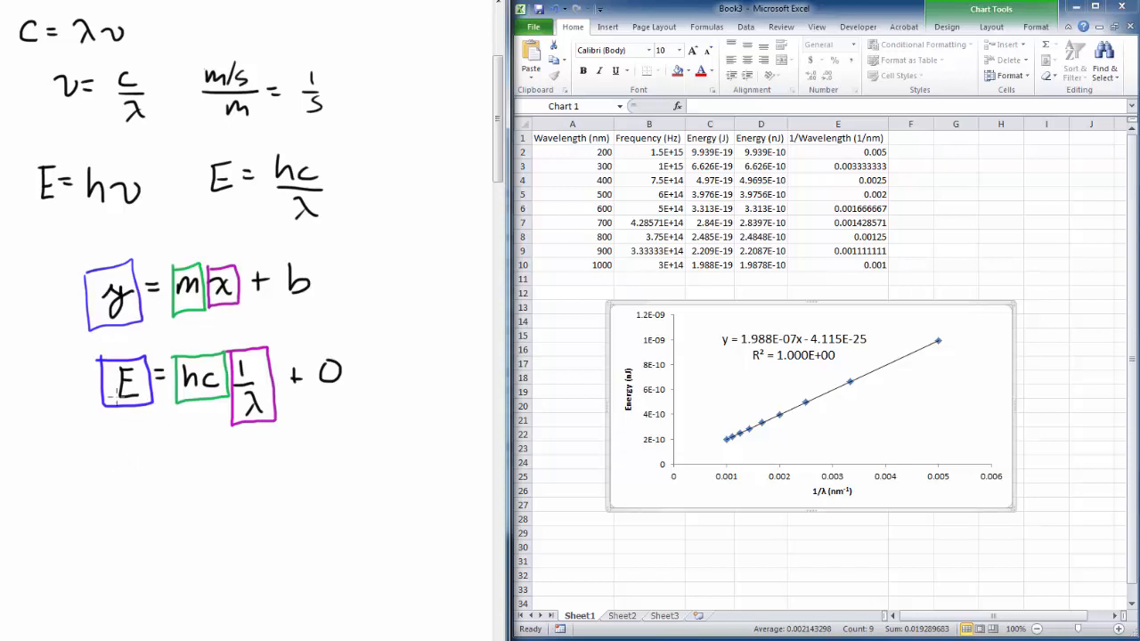
Step: Handwrite y = 1.988x10^-7 x + 0 below the E = hc(1/λ) + 0 equation and link its slope to hc with a green bracket
left_click_drag(106, 487, 121, 520)
left_click_drag(180, 473, 179, 496)
left_click(187, 495)
mouse_move(200, 475)
left_mouse_down()
mouse_move(198, 497)
mouse_move(265, 481)
mouse_move(294, 459)
mouse_move(331, 493)
left_mouse_up()
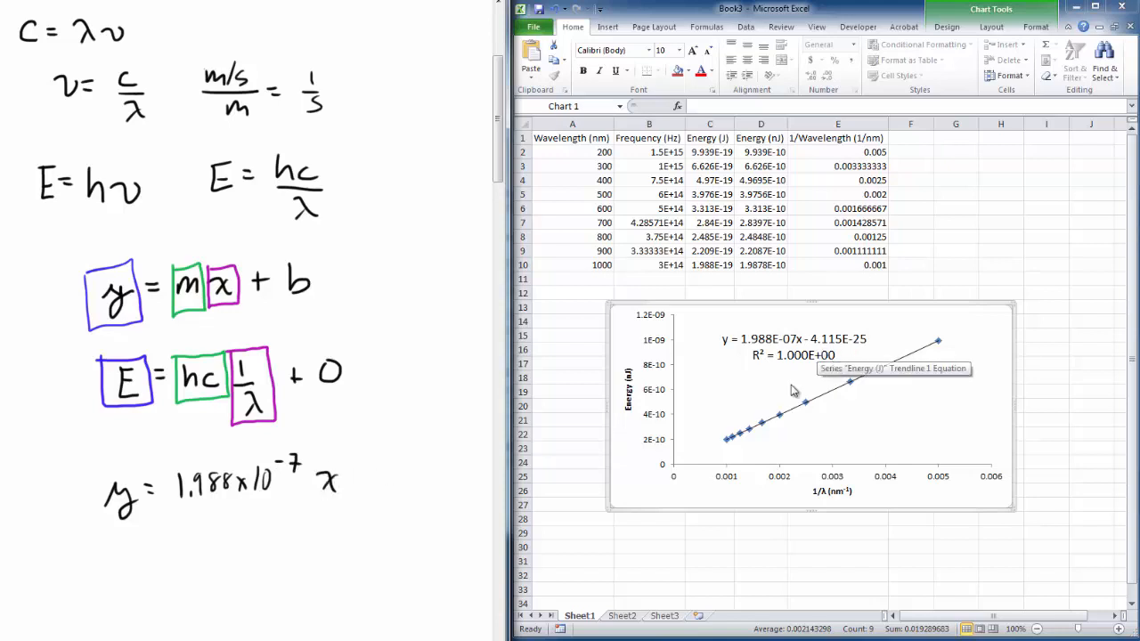
left_click_drag(373, 473, 388, 472)
mouse_move(380, 465)
left_mouse_down()
mouse_move(380, 481)
mouse_move(413, 457)
left_mouse_up()
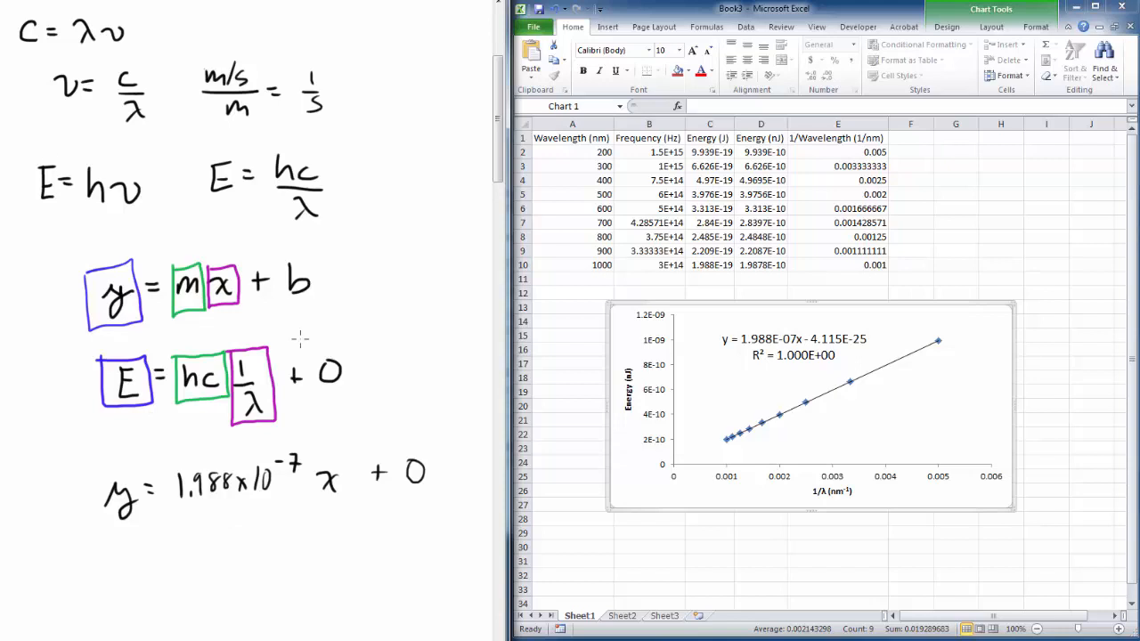
mouse_move(203, 408)
left_mouse_down()
mouse_move(204, 446)
mouse_move(171, 462)
mouse_move(267, 440)
mouse_move(309, 451)
left_mouse_up()
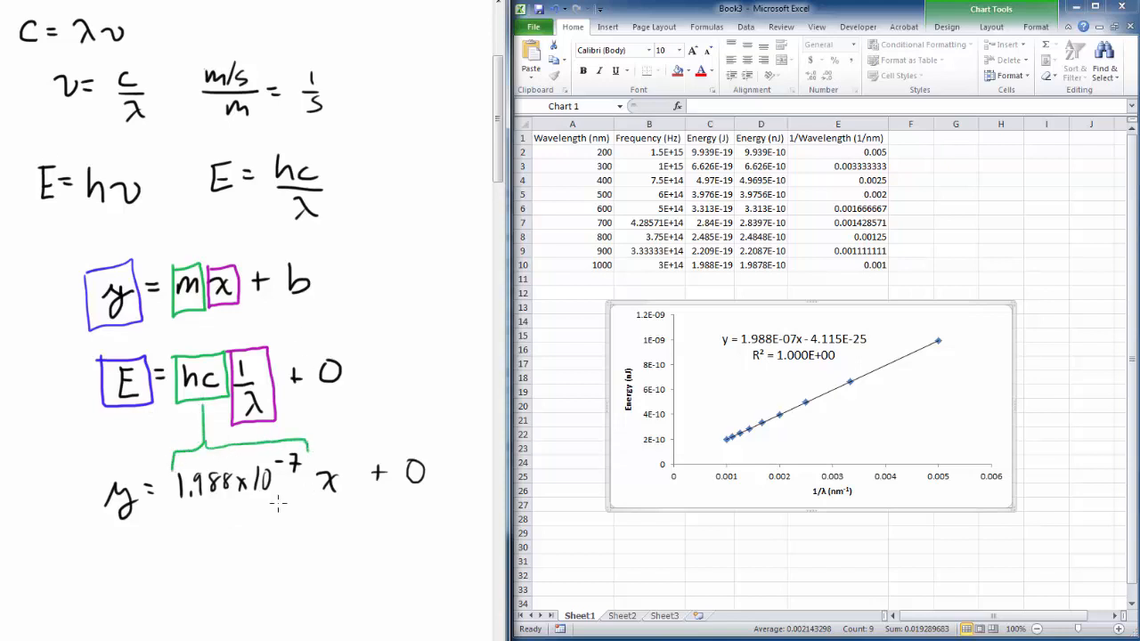
left_click_drag(499, 121, 499, 171)
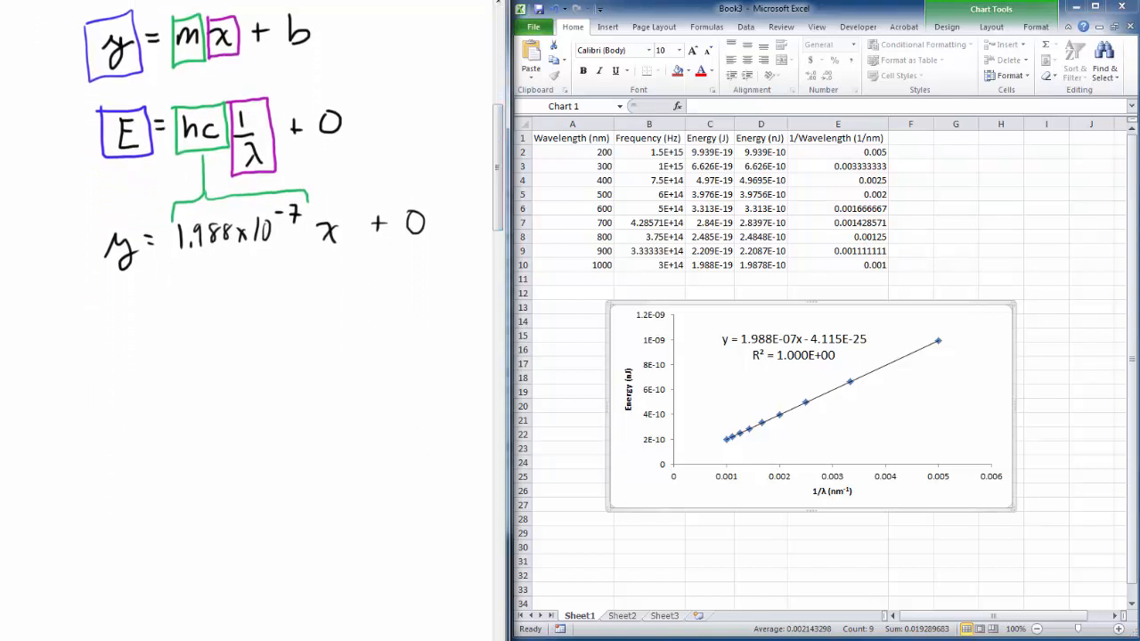
Step: Handwrite 1.988x10^-7 nJ·nm = hc below the y = 1.988x10^-7 x + 0 equation
mouse_move(62, 337)
left_mouse_down()
mouse_move(63, 357)
mouse_move(115, 334)
mouse_move(123, 350)
mouse_move(113, 352)
left_mouse_up()
left_click(71, 356)
mouse_move(139, 334)
left_mouse_down()
mouse_move(138, 353)
mouse_move(157, 337)
left_mouse_up()
left_click_drag(168, 325, 191, 335)
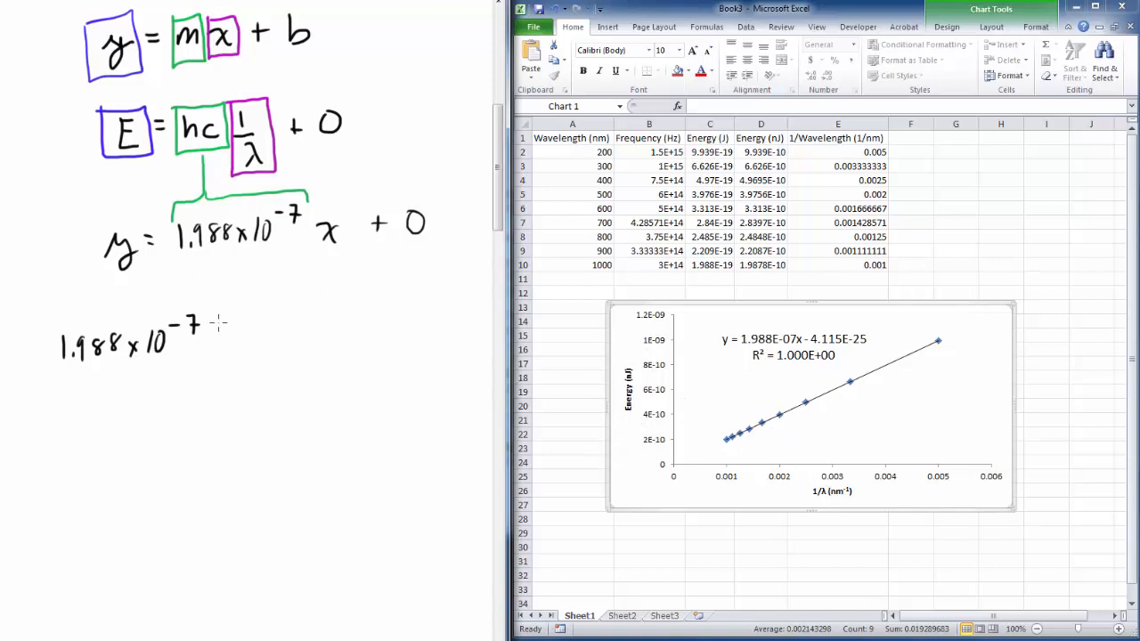
mouse_move(225, 334)
left_mouse_down()
mouse_move(234, 344)
mouse_move(259, 324)
left_mouse_up()
left_click_drag(284, 342, 322, 337)
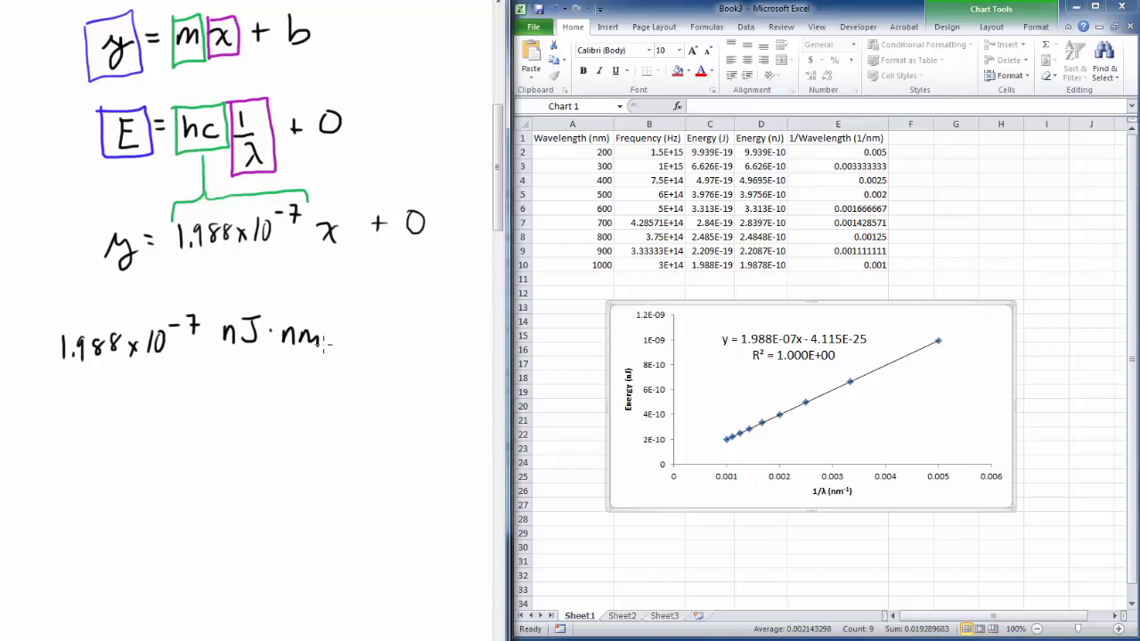
left_click_drag(343, 329, 420, 343)
Step: Handwrite the unit conversion 1.988x10^-7 nJ nm x (1 J / 10^9 nJ) x (1 m / 10^9 nm) below the hc line
mouse_move(47, 425)
left_mouse_down()
mouse_move(49, 446)
mouse_move(95, 422)
mouse_move(120, 436)
left_mouse_up()
left_click_drag(120, 423, 110, 437)
mouse_move(124, 418)
left_mouse_down()
mouse_move(131, 427)
mouse_move(147, 411)
left_mouse_up()
mouse_move(149, 408)
left_mouse_down()
mouse_move(154, 425)
mouse_move(180, 437)
left_mouse_up()
mouse_move(182, 419)
left_mouse_down()
mouse_move(195, 418)
mouse_move(182, 436)
left_mouse_up()
mouse_move(211, 430)
left_mouse_down()
mouse_move(326, 430)
mouse_move(299, 454)
mouse_move(311, 453)
left_mouse_up()
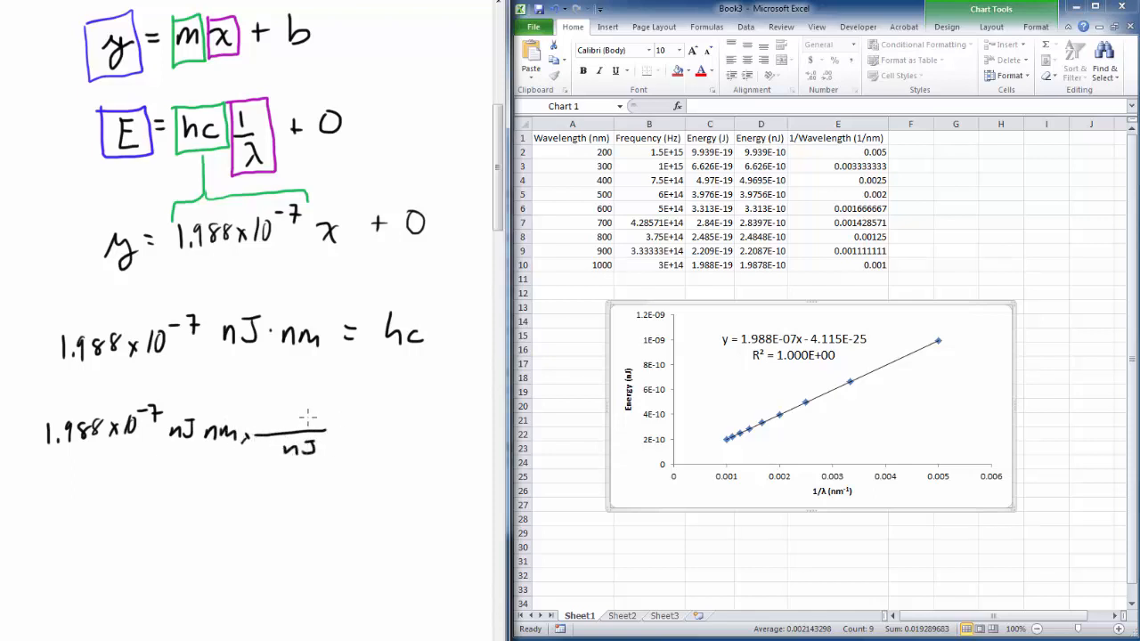
mouse_move(308, 411)
left_mouse_down()
mouse_move(306, 424)
mouse_move(318, 410)
mouse_move(414, 428)
mouse_move(396, 447)
left_mouse_up()
mouse_move(397, 438)
left_mouse_down()
mouse_move(409, 441)
mouse_move(407, 422)
left_mouse_up()
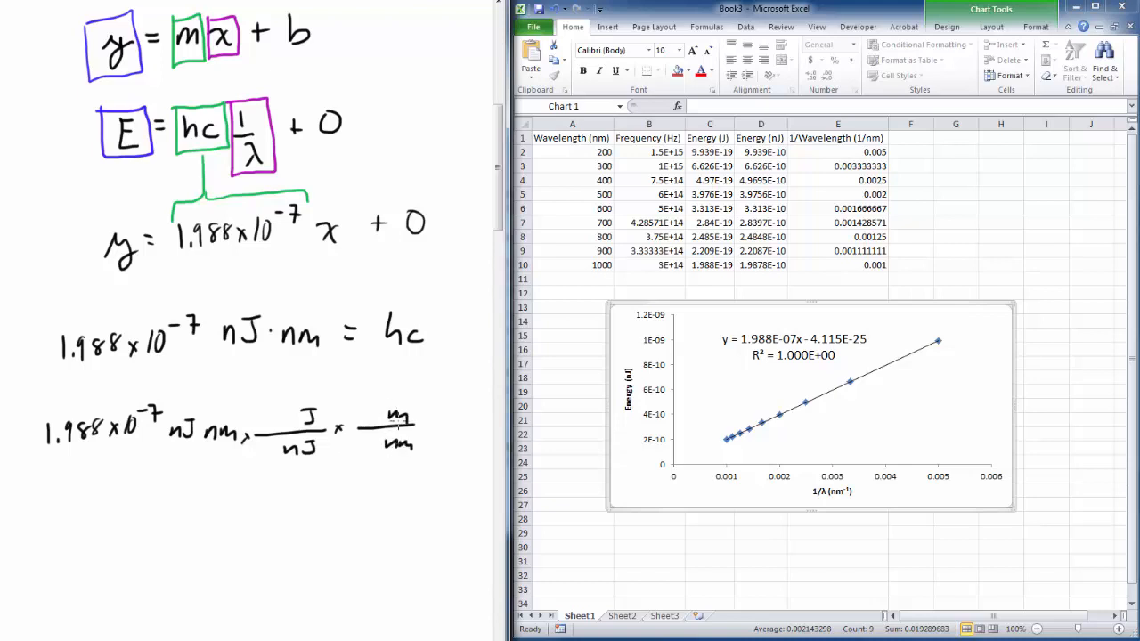
mouse_move(261, 446)
left_mouse_down()
mouse_move(260, 463)
mouse_move(265, 451)
left_mouse_up()
mouse_move(359, 436)
left_mouse_down()
mouse_move(359, 455)
mouse_move(375, 446)
left_mouse_up()
left_click_drag(367, 403, 366, 420)
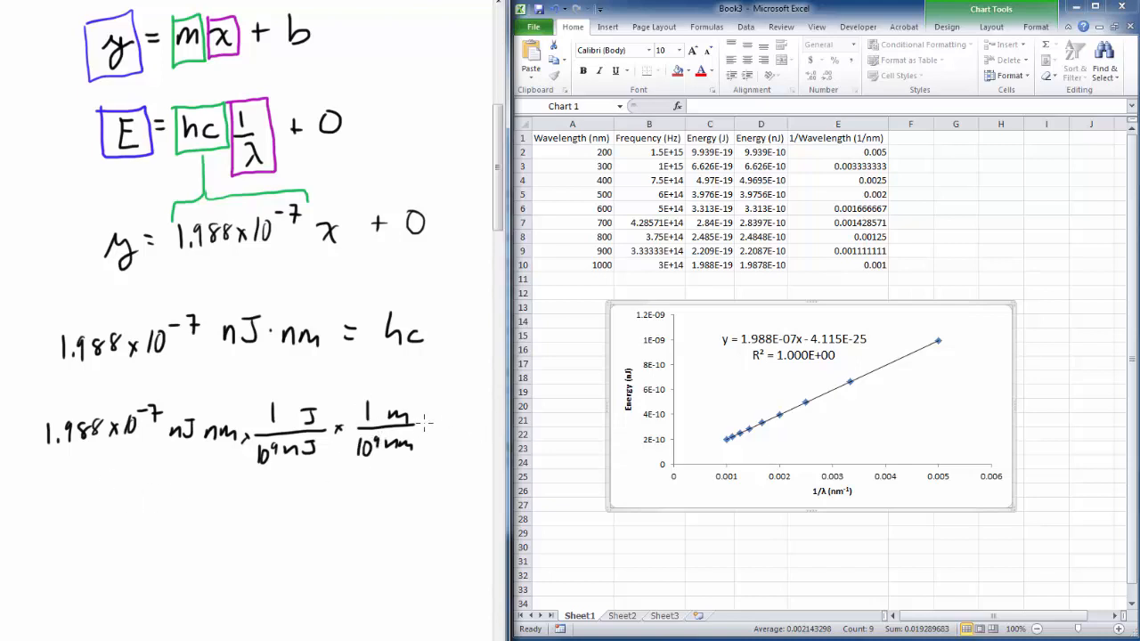
Step: Handwrite the converted slope 1.988x10^-25 J·m below the unit conversion
left_click_drag(66, 517, 66, 535)
left_click_drag(72, 533, 97, 512)
left_click_drag(111, 509, 138, 527)
mouse_move(138, 512)
left_mouse_down()
mouse_move(125, 527)
mouse_move(142, 526)
mouse_move(153, 507)
left_mouse_up()
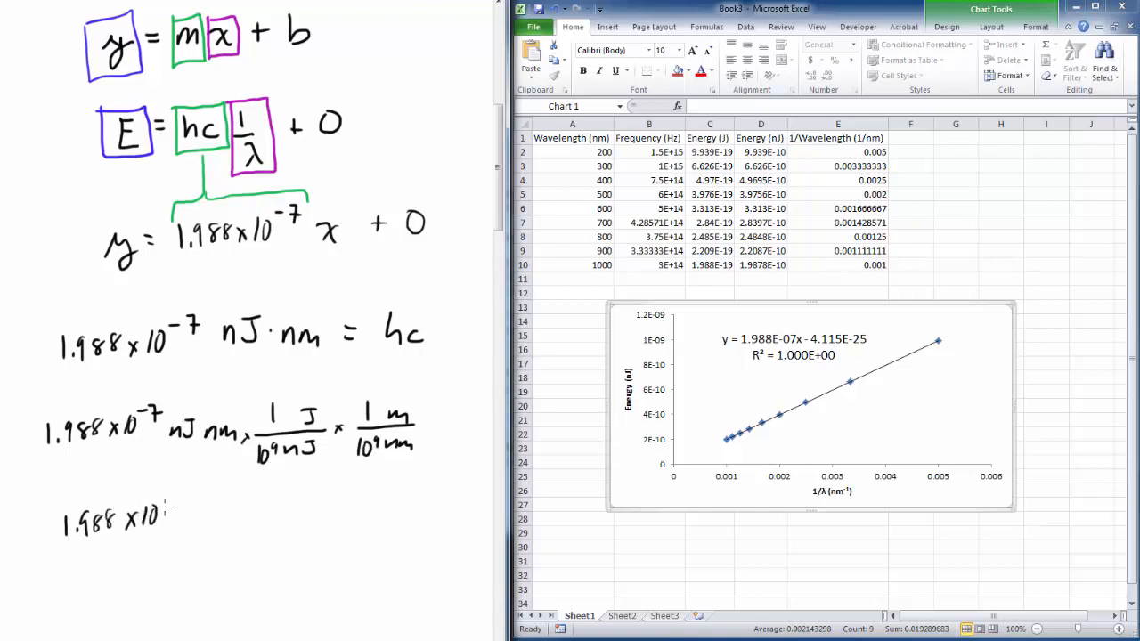
mouse_move(184, 500)
left_mouse_down()
mouse_move(222, 529)
mouse_move(271, 515)
mouse_move(284, 525)
left_mouse_up()
left_click(246, 520)
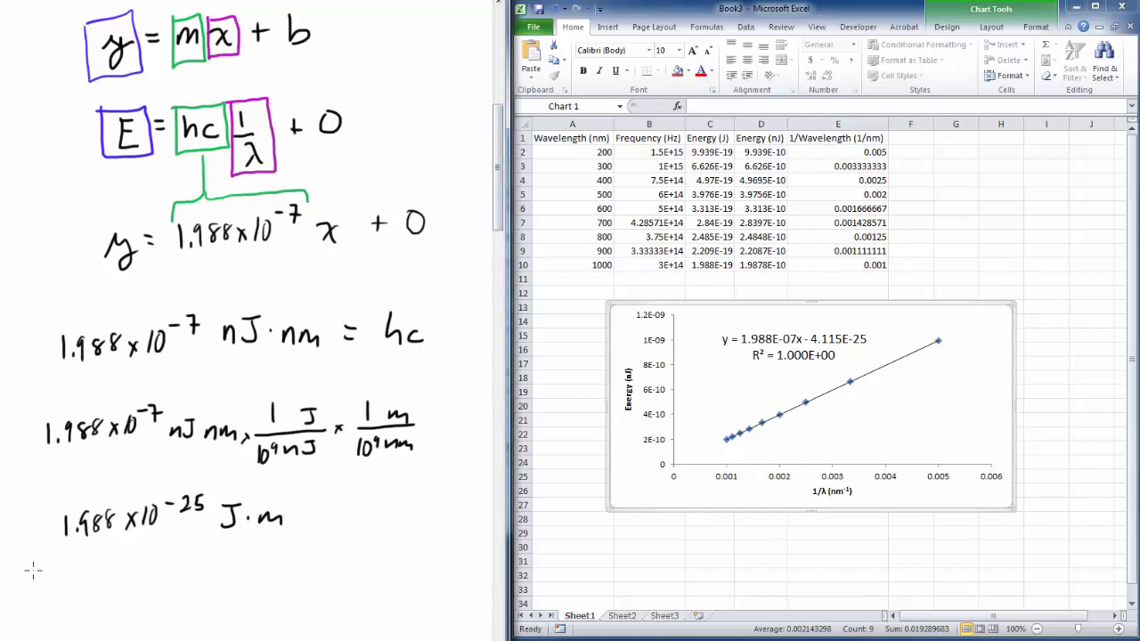
Step: Handwrite (6.626x10^-34 J·s)(3.00x10^8 m/s) = 1.99x10^-25 J·m under the converted slope, striking out both seconds units in red
mouse_move(37, 578)
left_mouse_down()
mouse_move(31, 593)
mouse_move(51, 599)
mouse_move(125, 575)
mouse_move(172, 584)
left_mouse_up()
left_click(41, 597)
left_click_drag(32, 565, 23, 615)
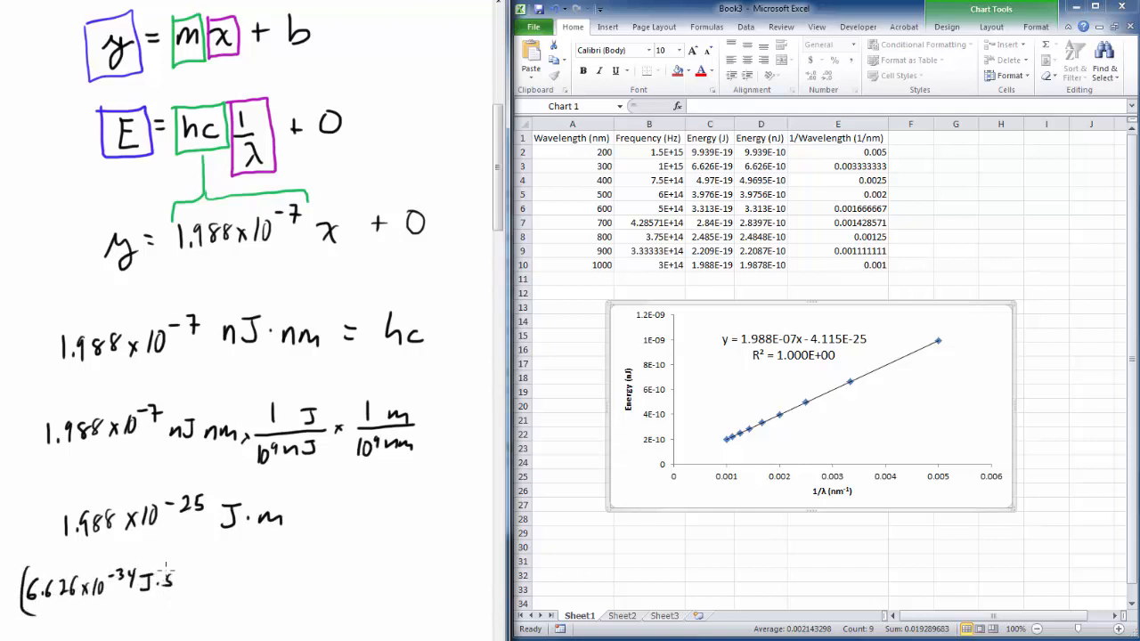
mouse_move(171, 559)
left_mouse_down()
mouse_move(174, 598)
mouse_move(232, 574)
mouse_move(272, 588)
left_mouse_up()
mouse_move(283, 569)
left_mouse_down()
mouse_move(289, 559)
mouse_move(320, 576)
left_mouse_up()
left_click_drag(316, 584, 306, 599)
left_click_drag(326, 550, 331, 589)
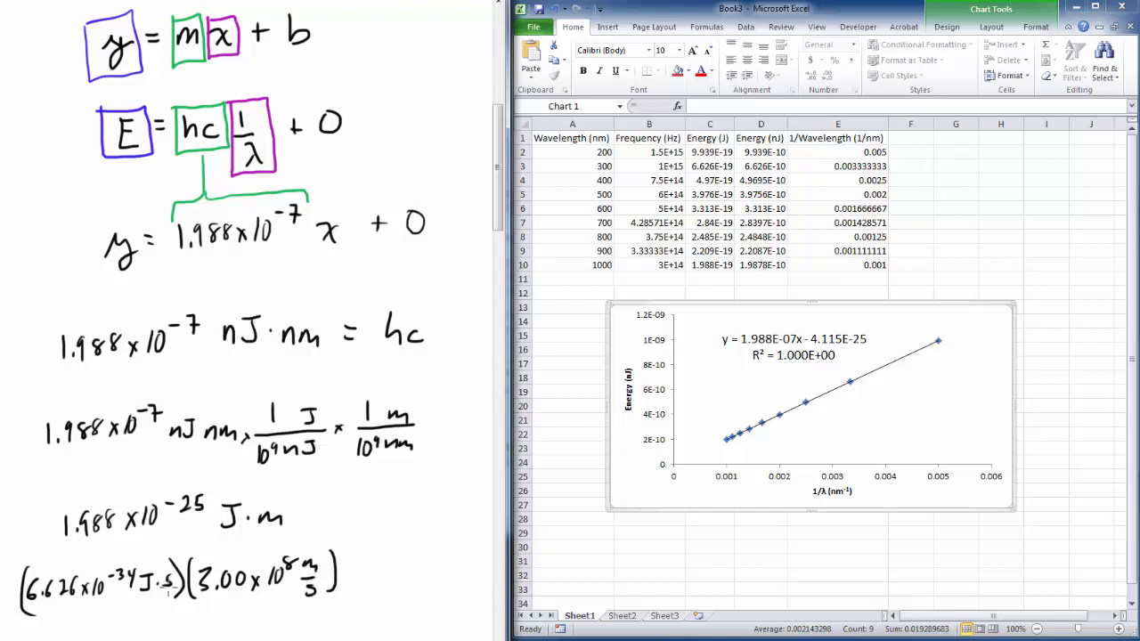
left_click_drag(175, 574, 157, 596)
left_click_drag(318, 584, 299, 602)
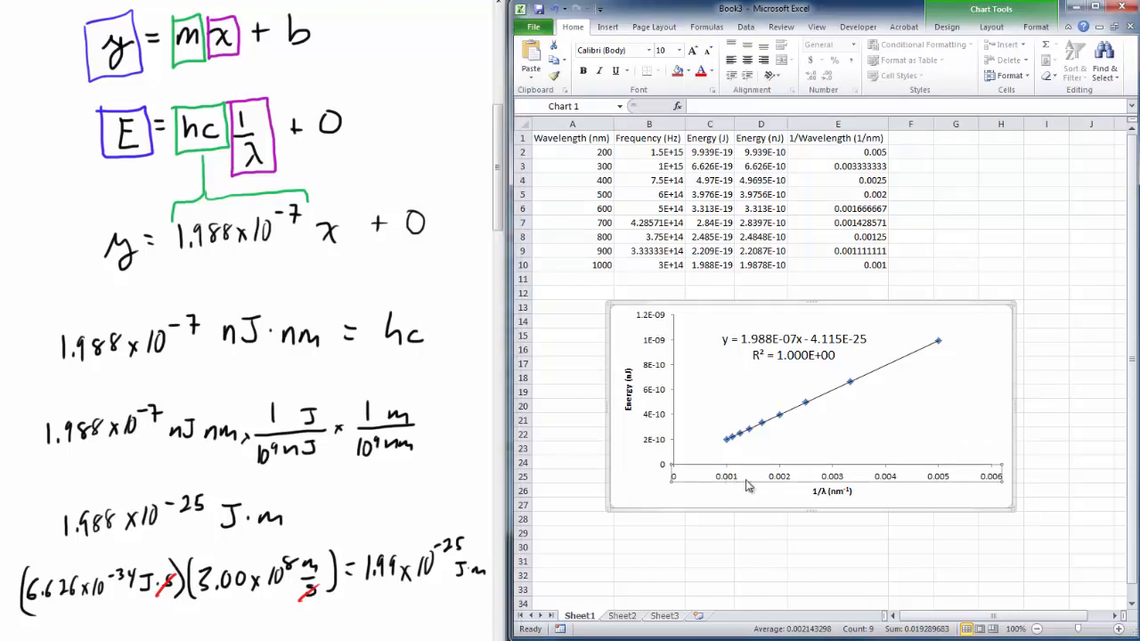
Step: Set the chart's 1/λ axis minimum to a fixed value of .0008
double_click(728, 481)
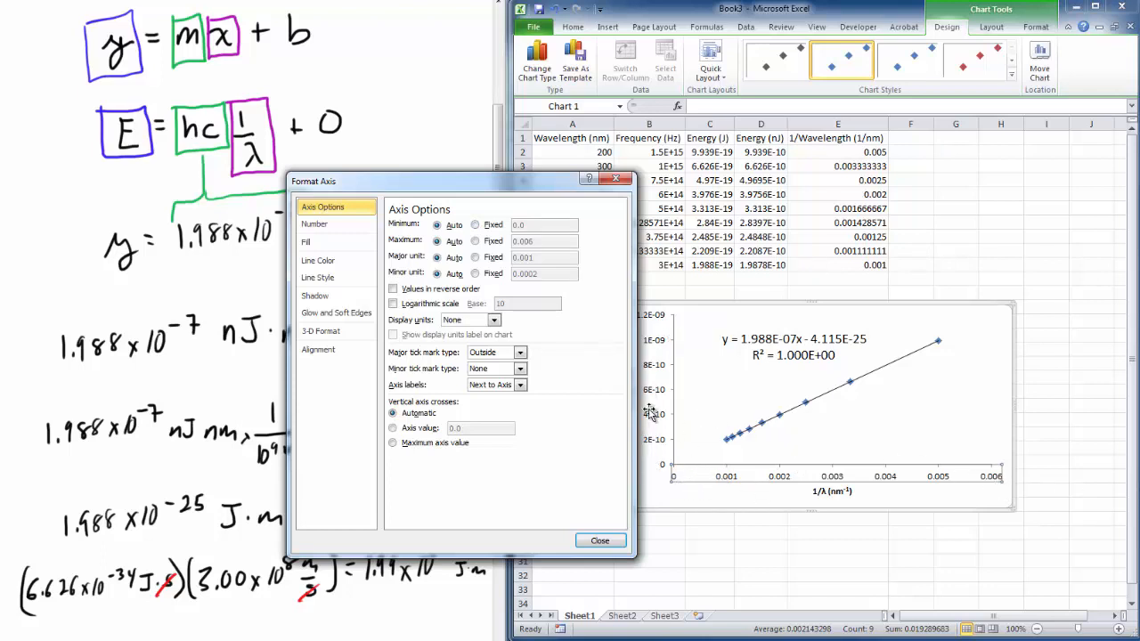
left_click(475, 226)
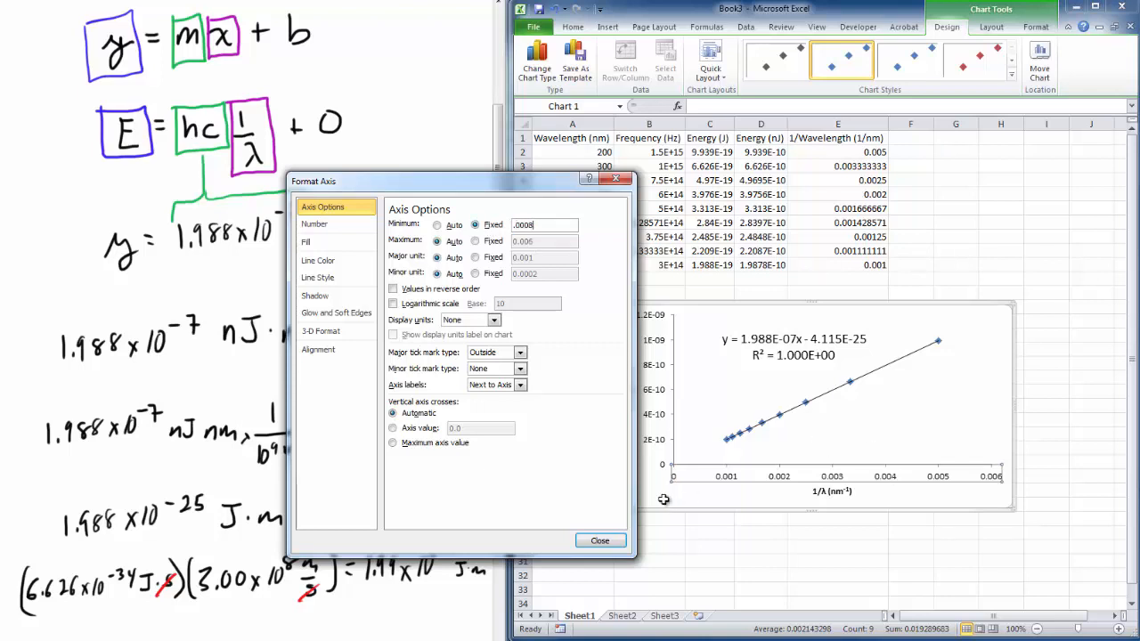
left_click(598, 540)
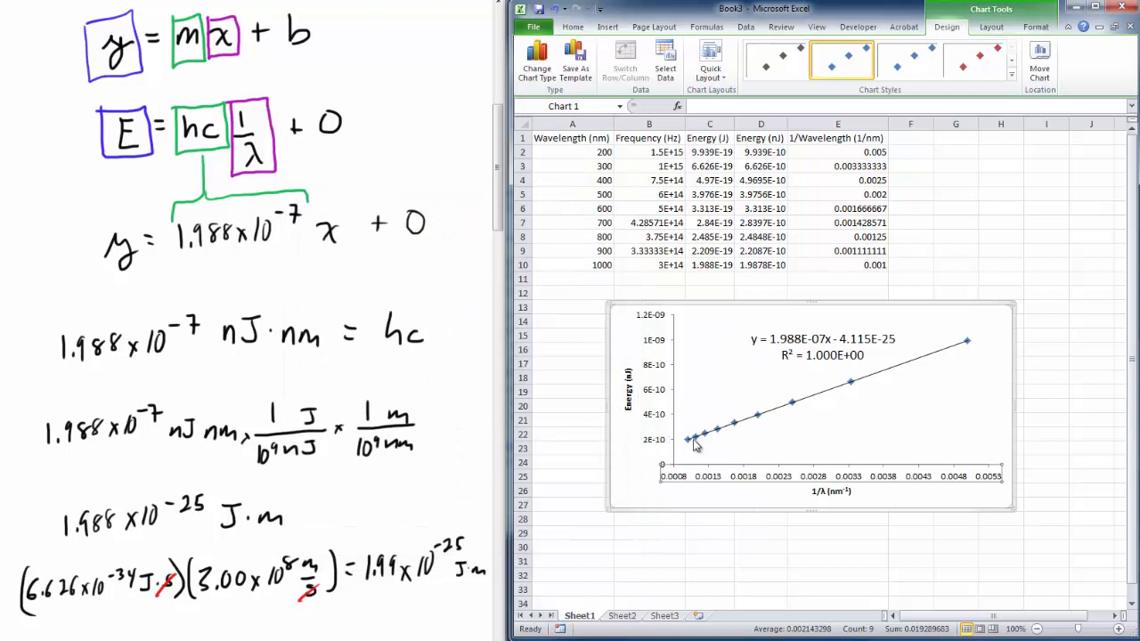